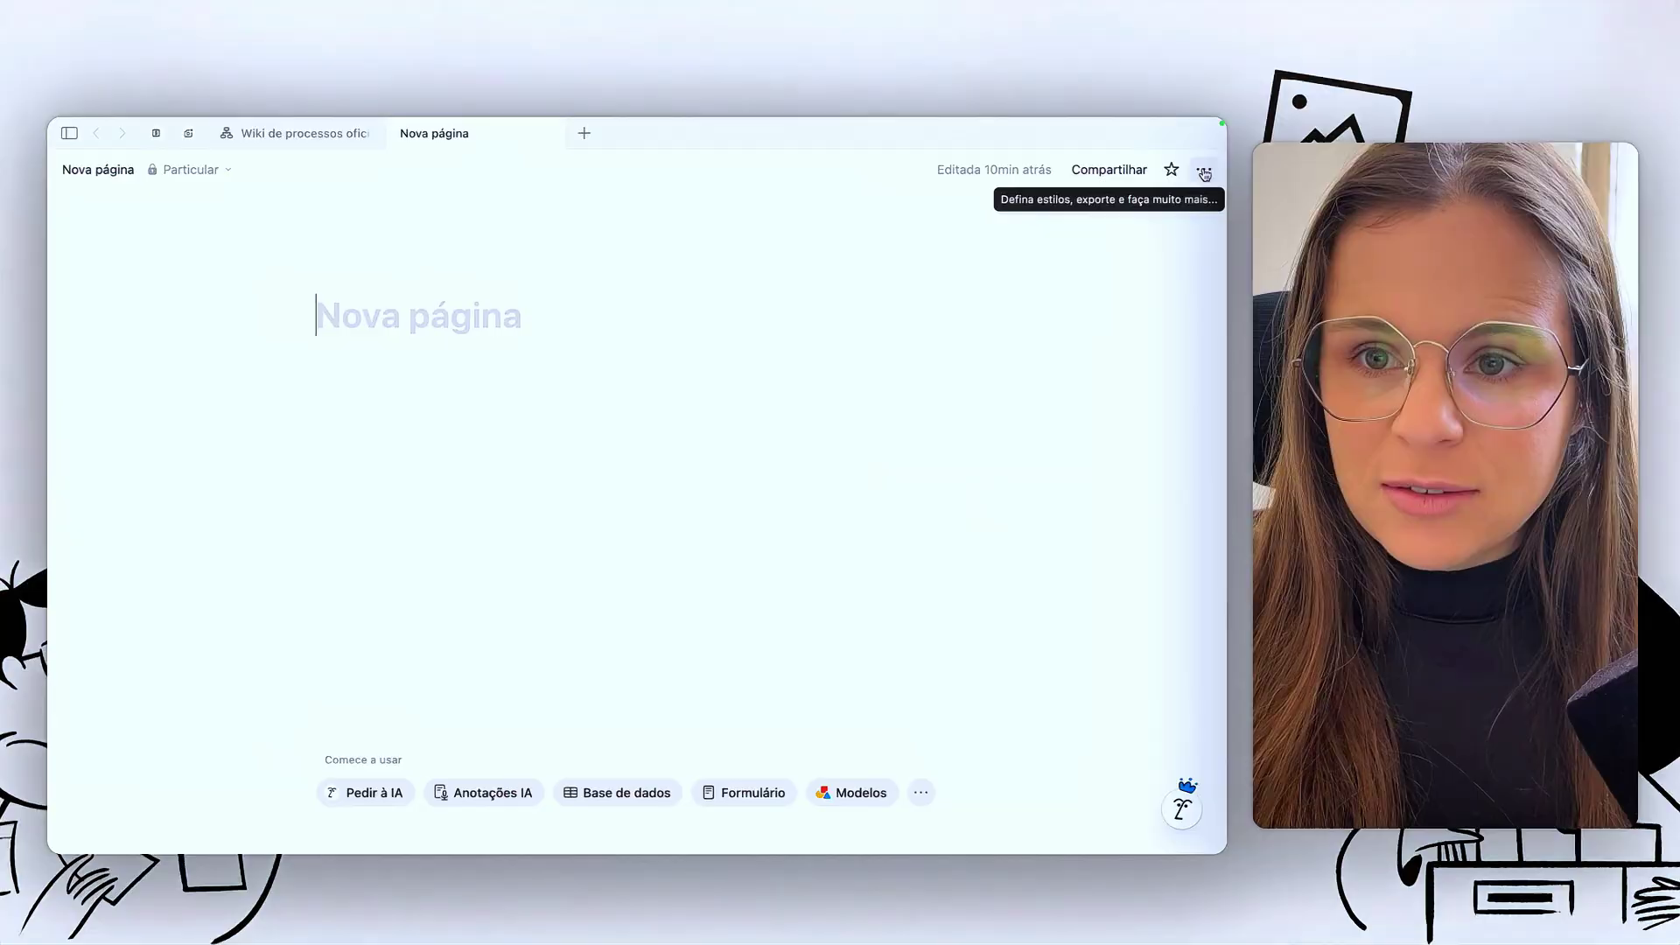
- Turn the blank page into a wiki and go through the introductory wiki tips to the end
click(1205, 175)
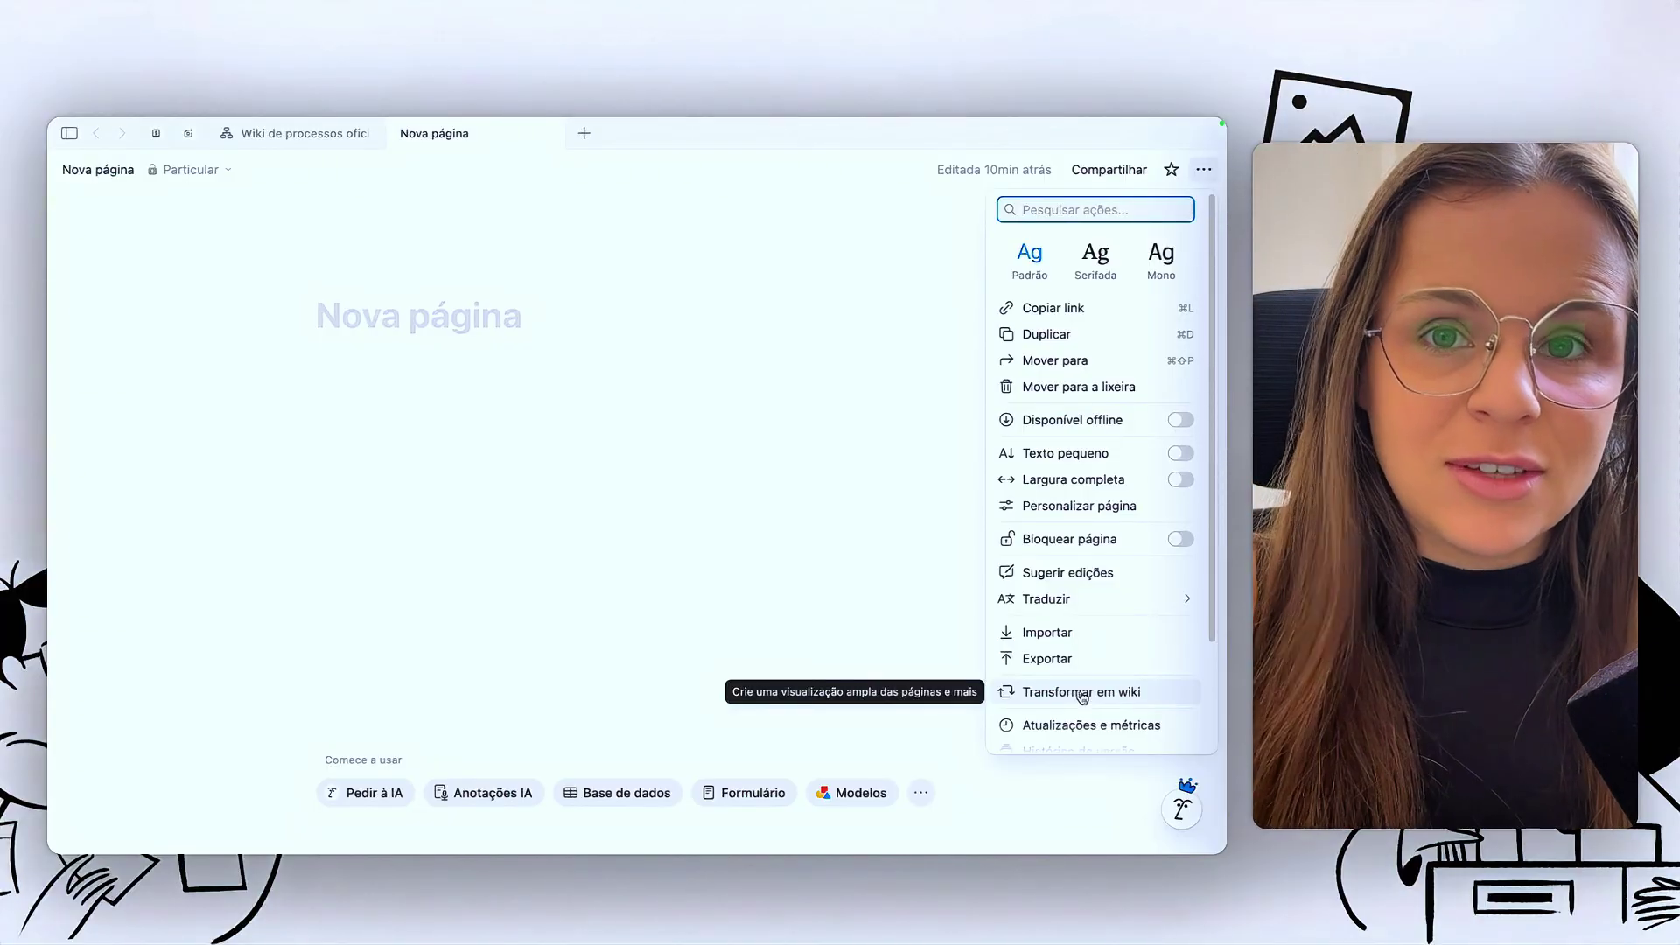
click(1083, 693)
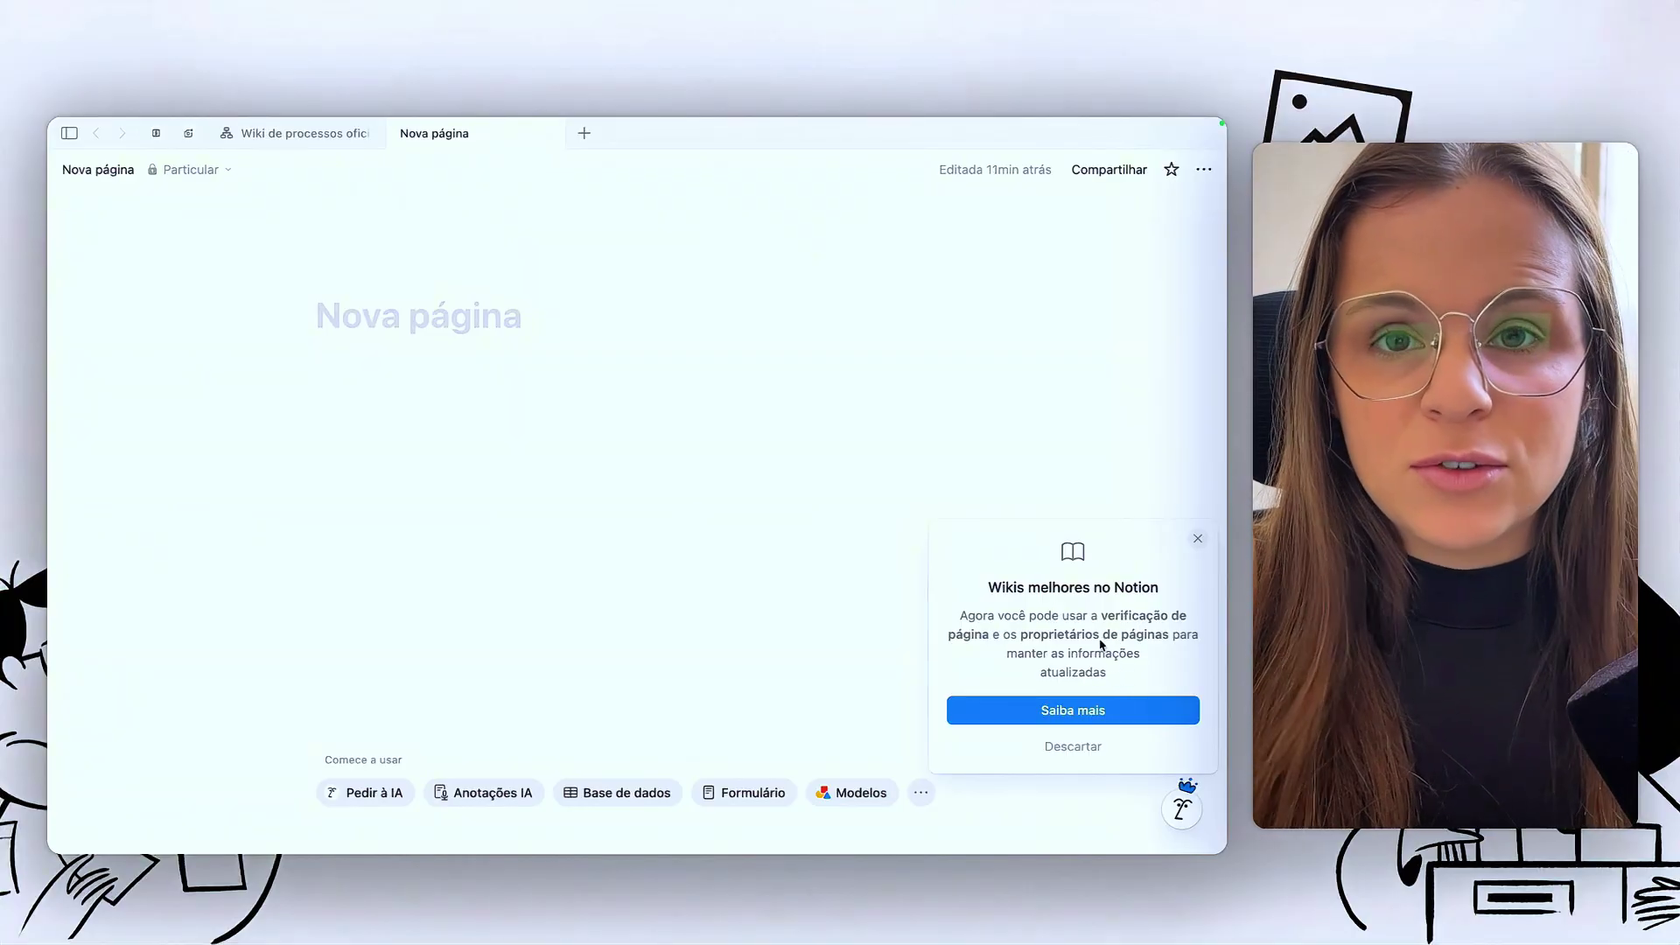
click(1073, 713)
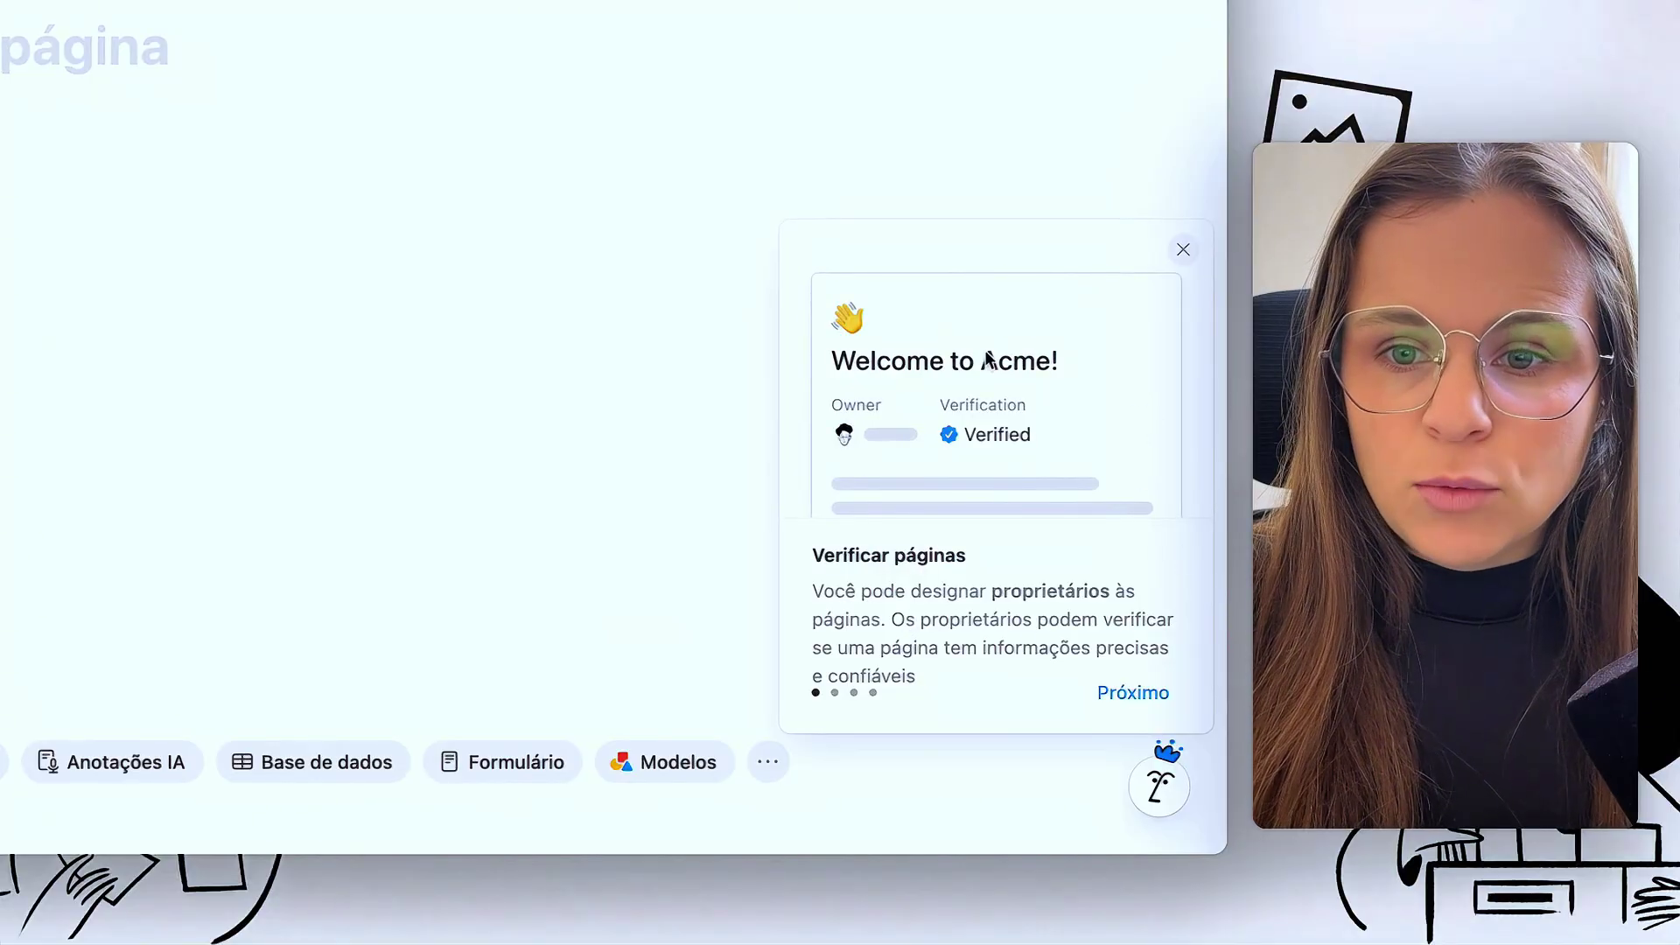
click(1141, 692)
click(1135, 695)
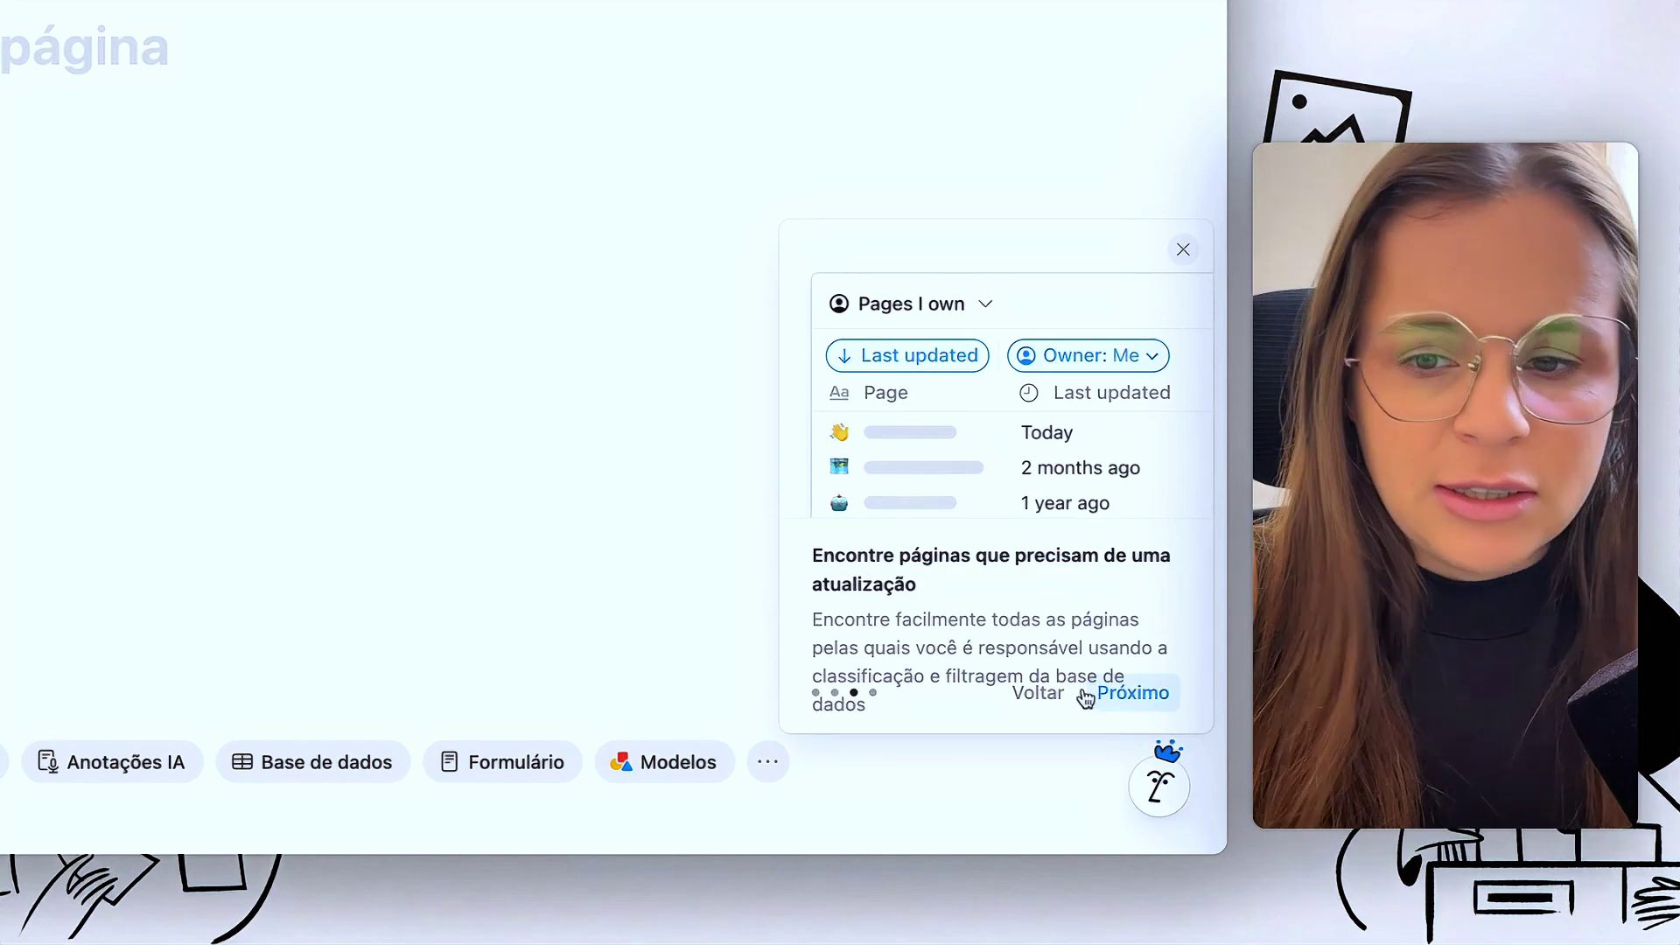
click(1134, 696)
click(1111, 696)
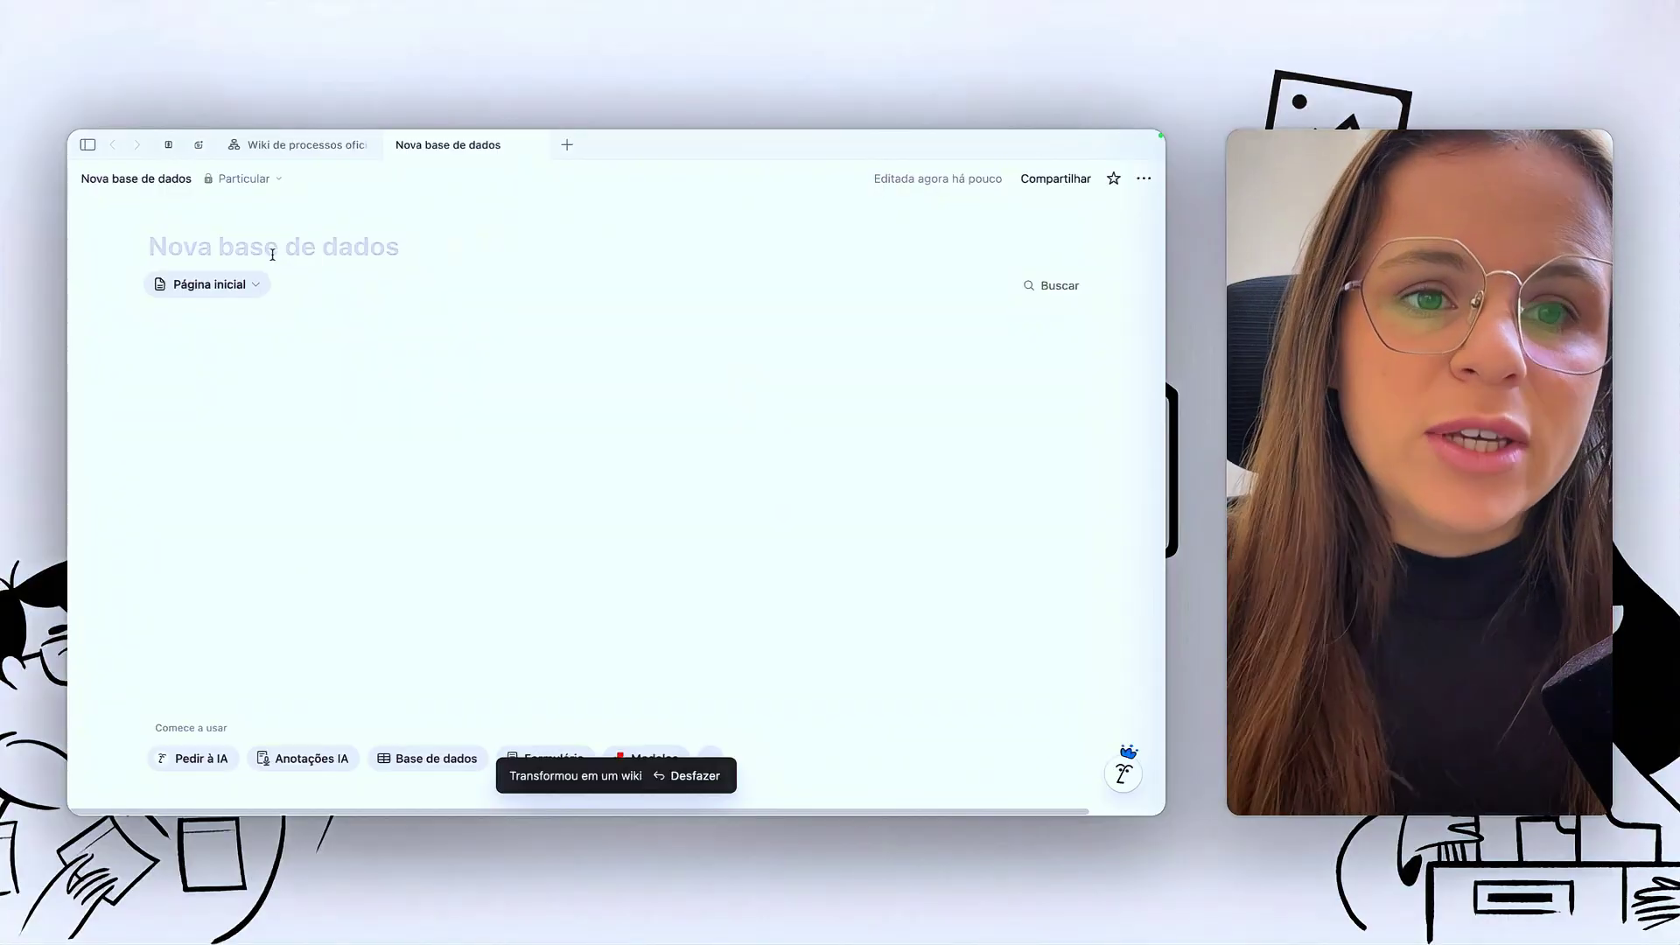
- Give the wiki page a stacked-books emoji icon, found by searching for "book", and add a cover
mouse_move(255, 207)
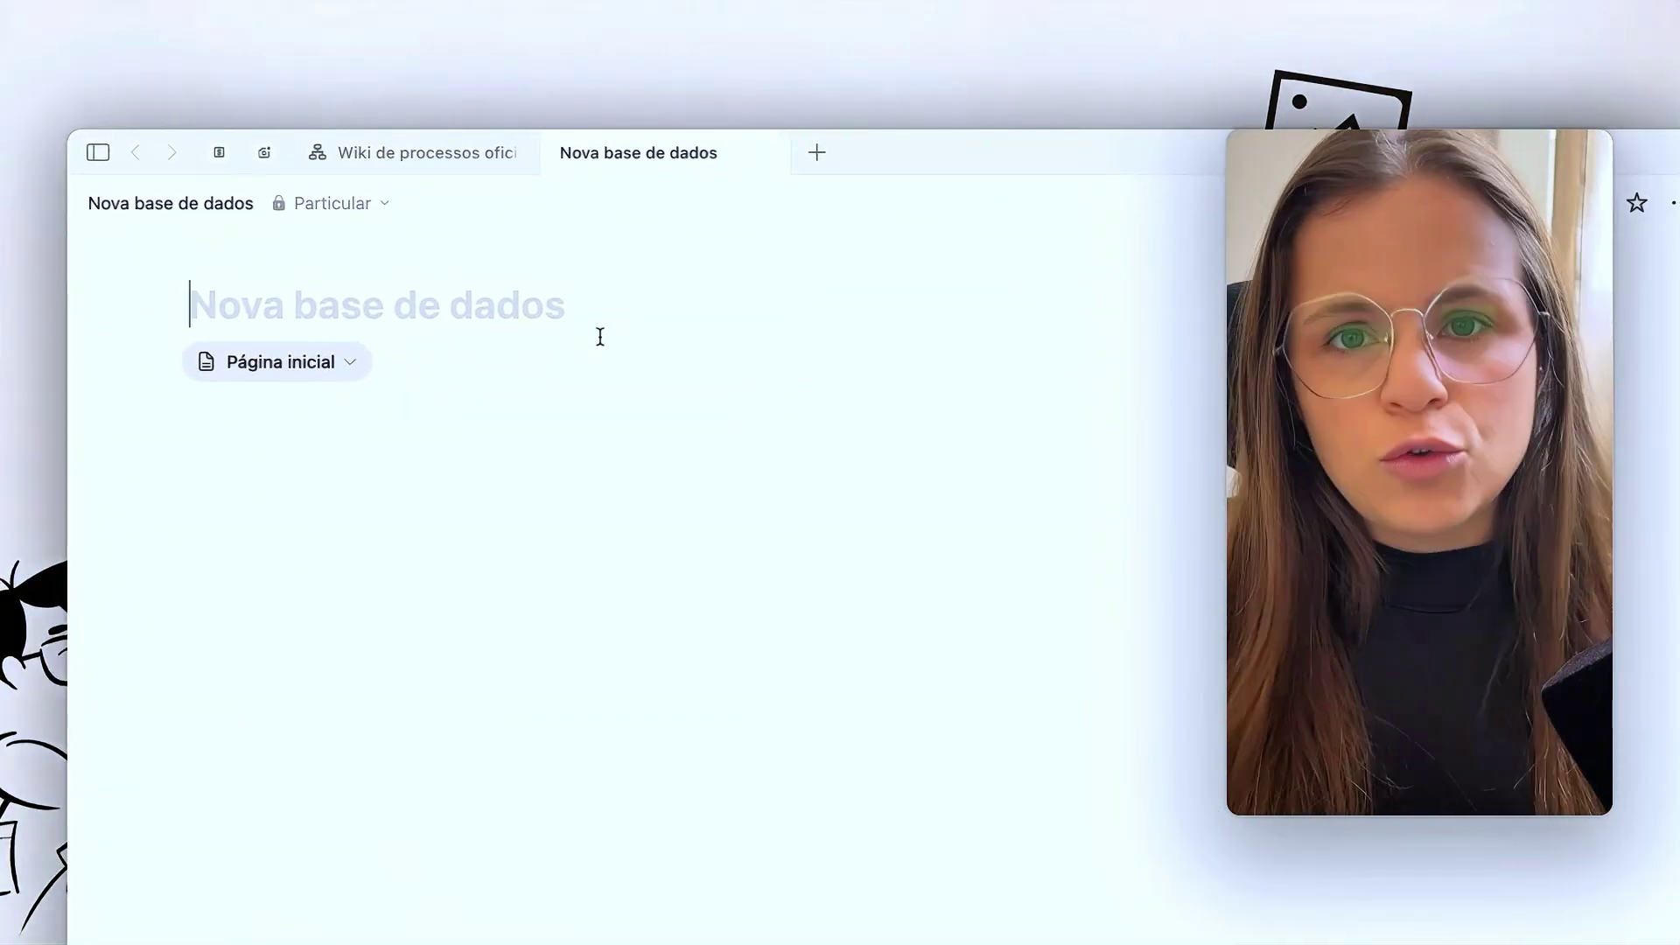
click(250, 262)
click(213, 304)
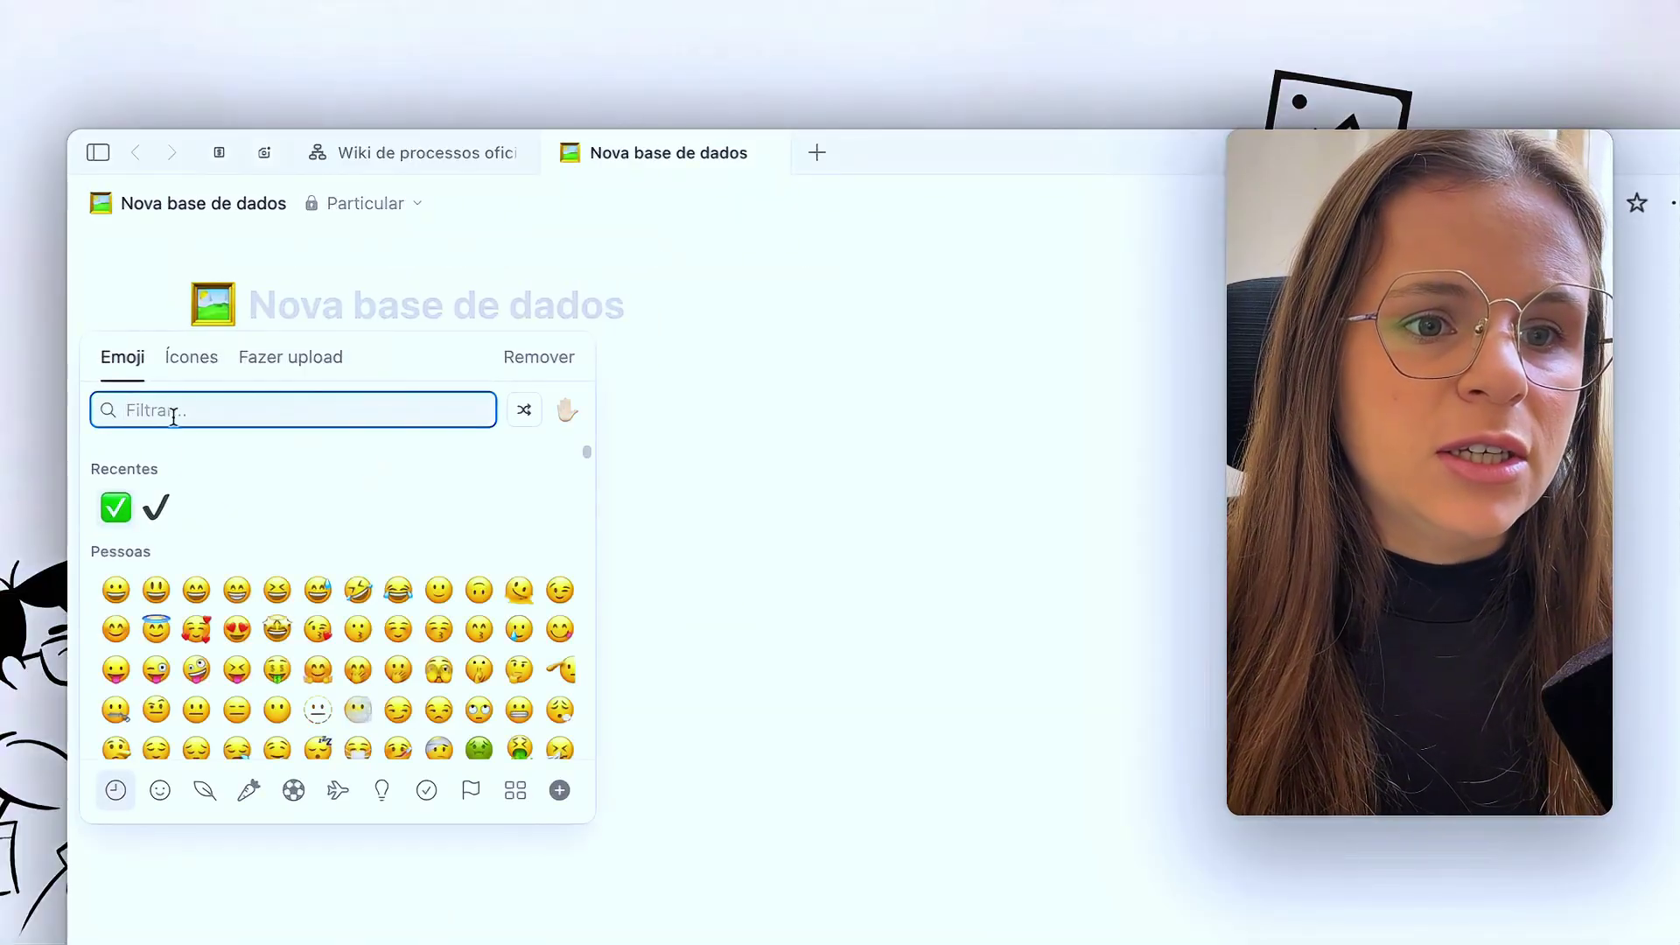
click(186, 357)
click(123, 361)
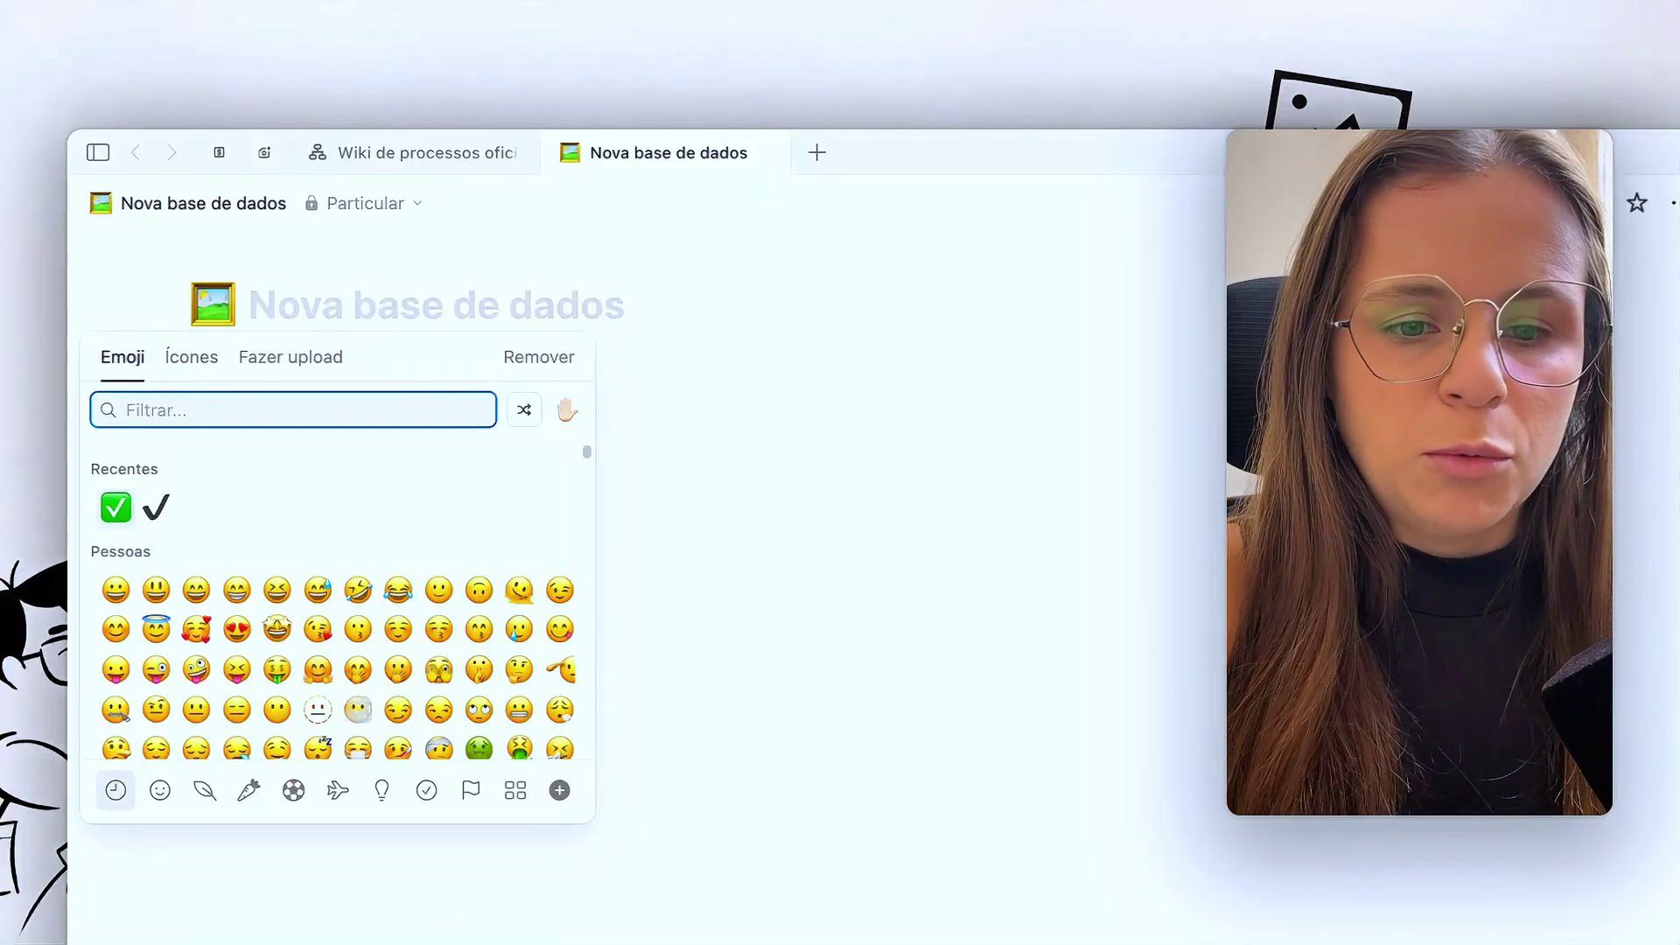
text(book)
click(169, 473)
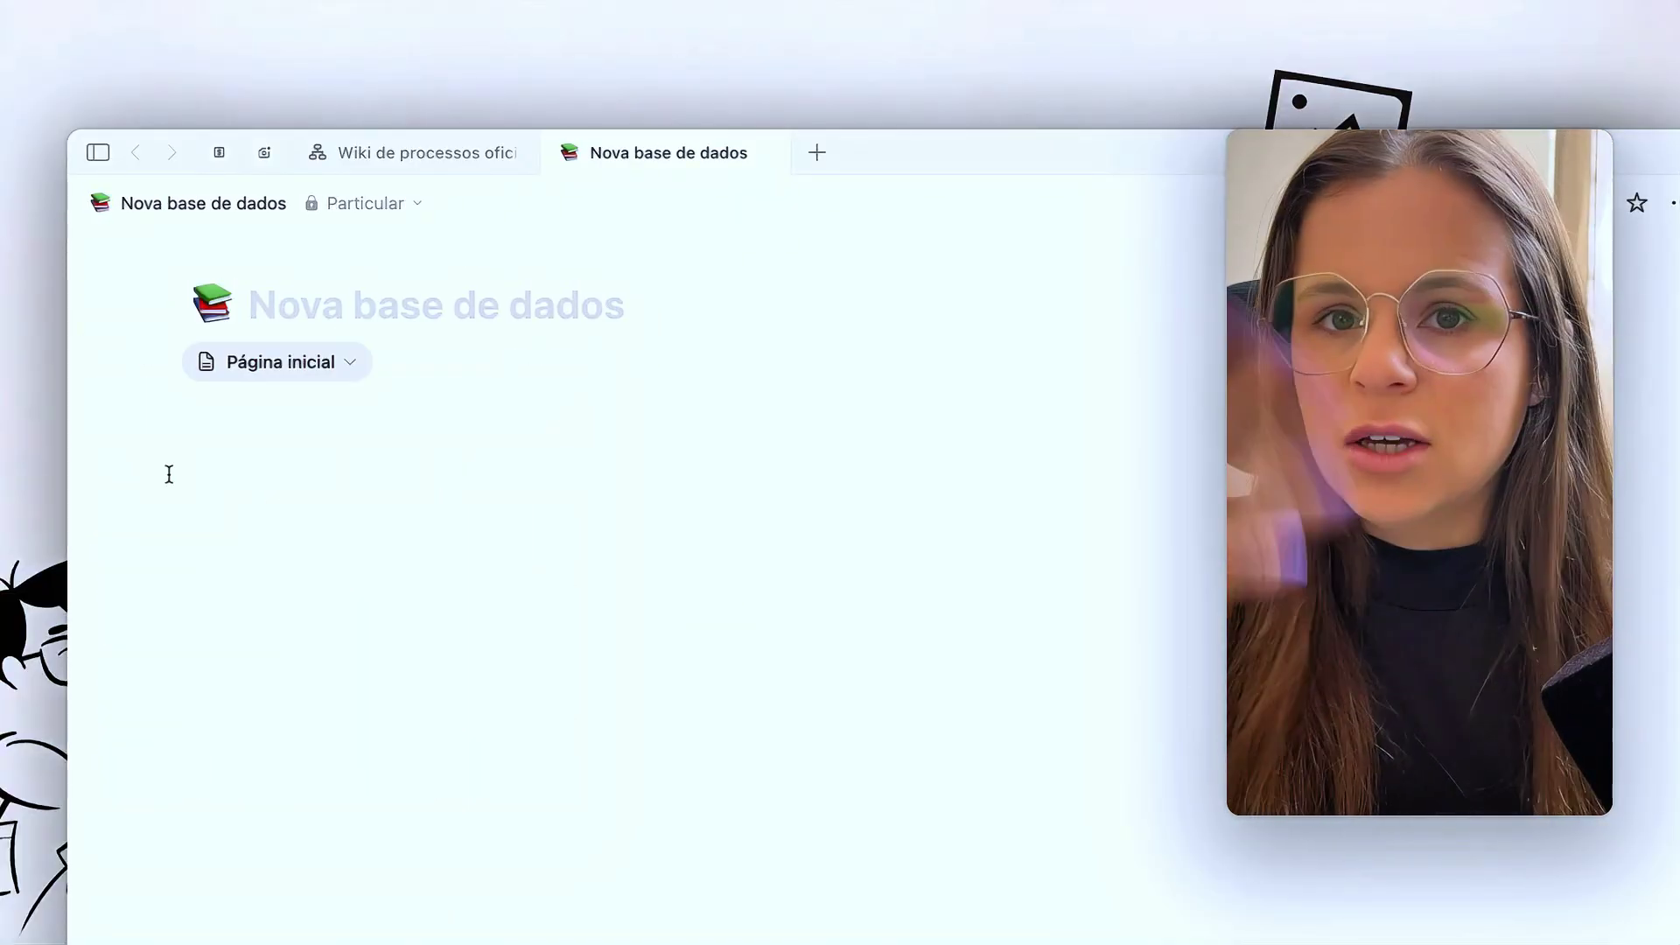
click(296, 258)
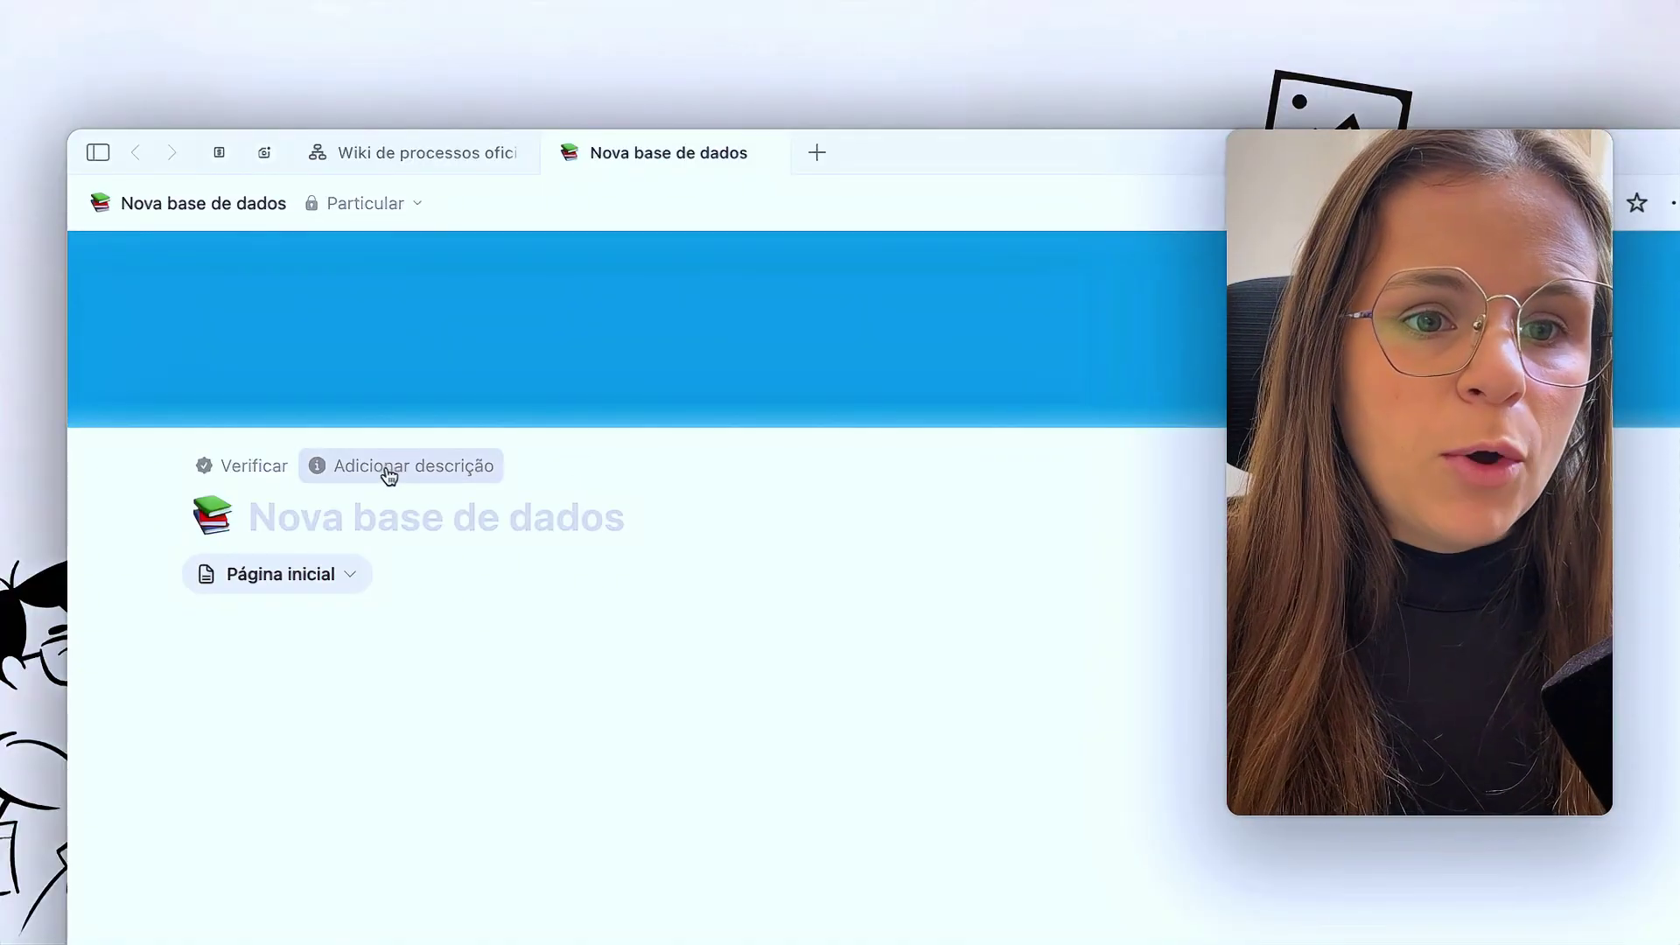
- Add the description "wiki destinada a documentos da empresa" and title the wiki "wiki da empresa"
click(386, 473)
text(wiki desina)
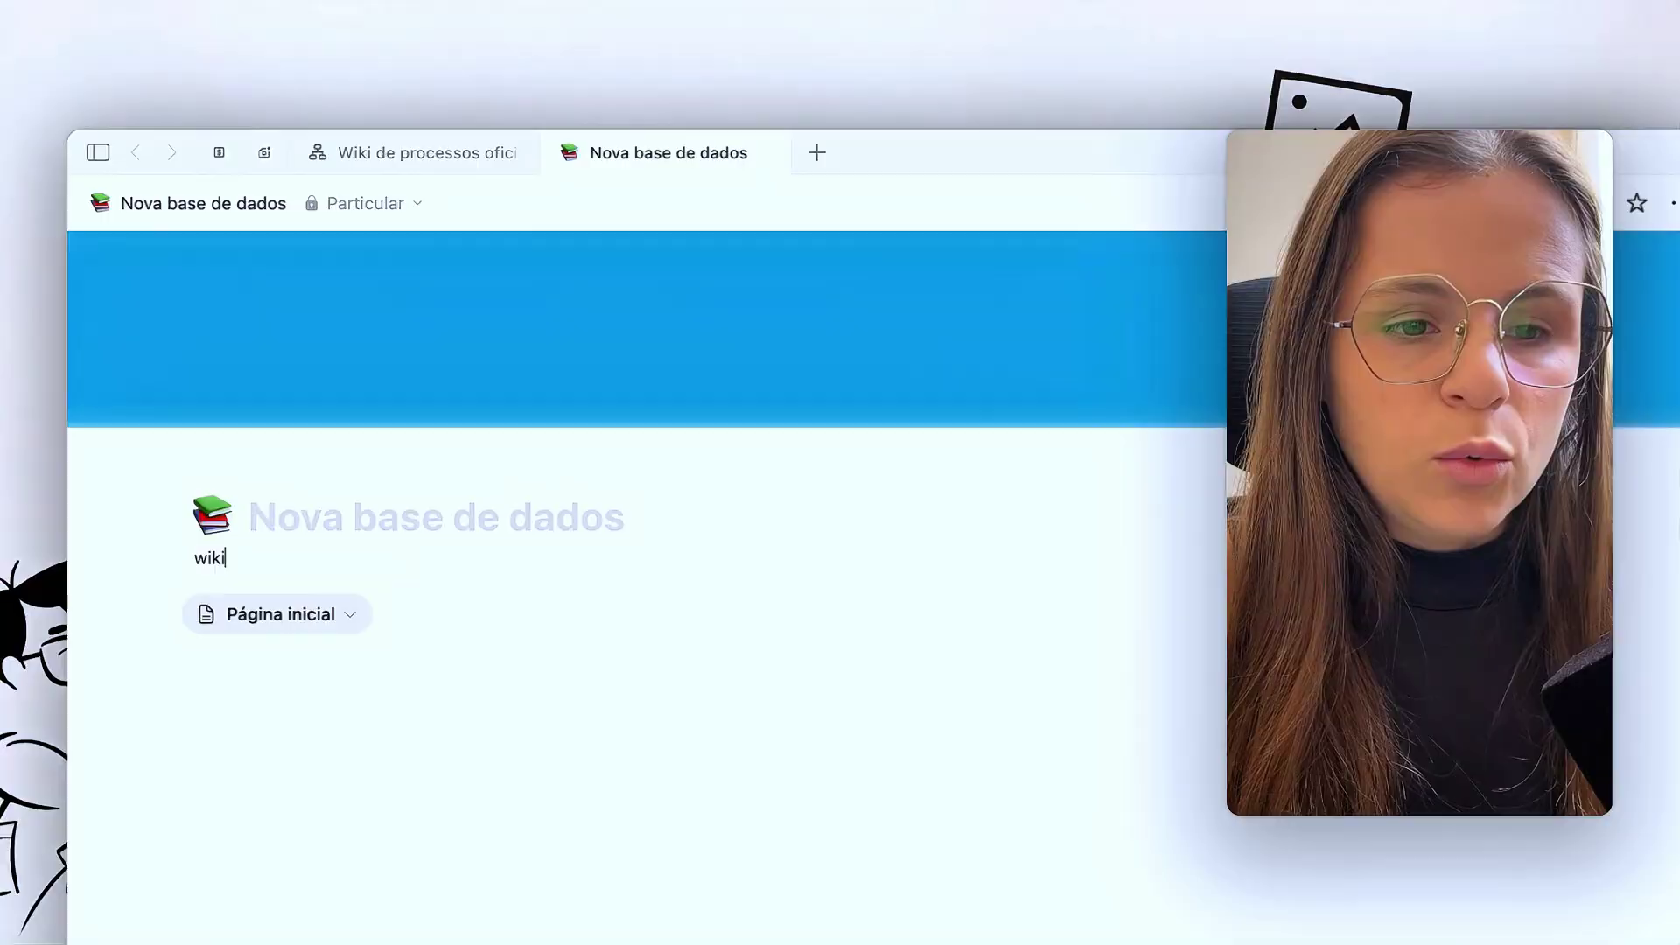
text(da )
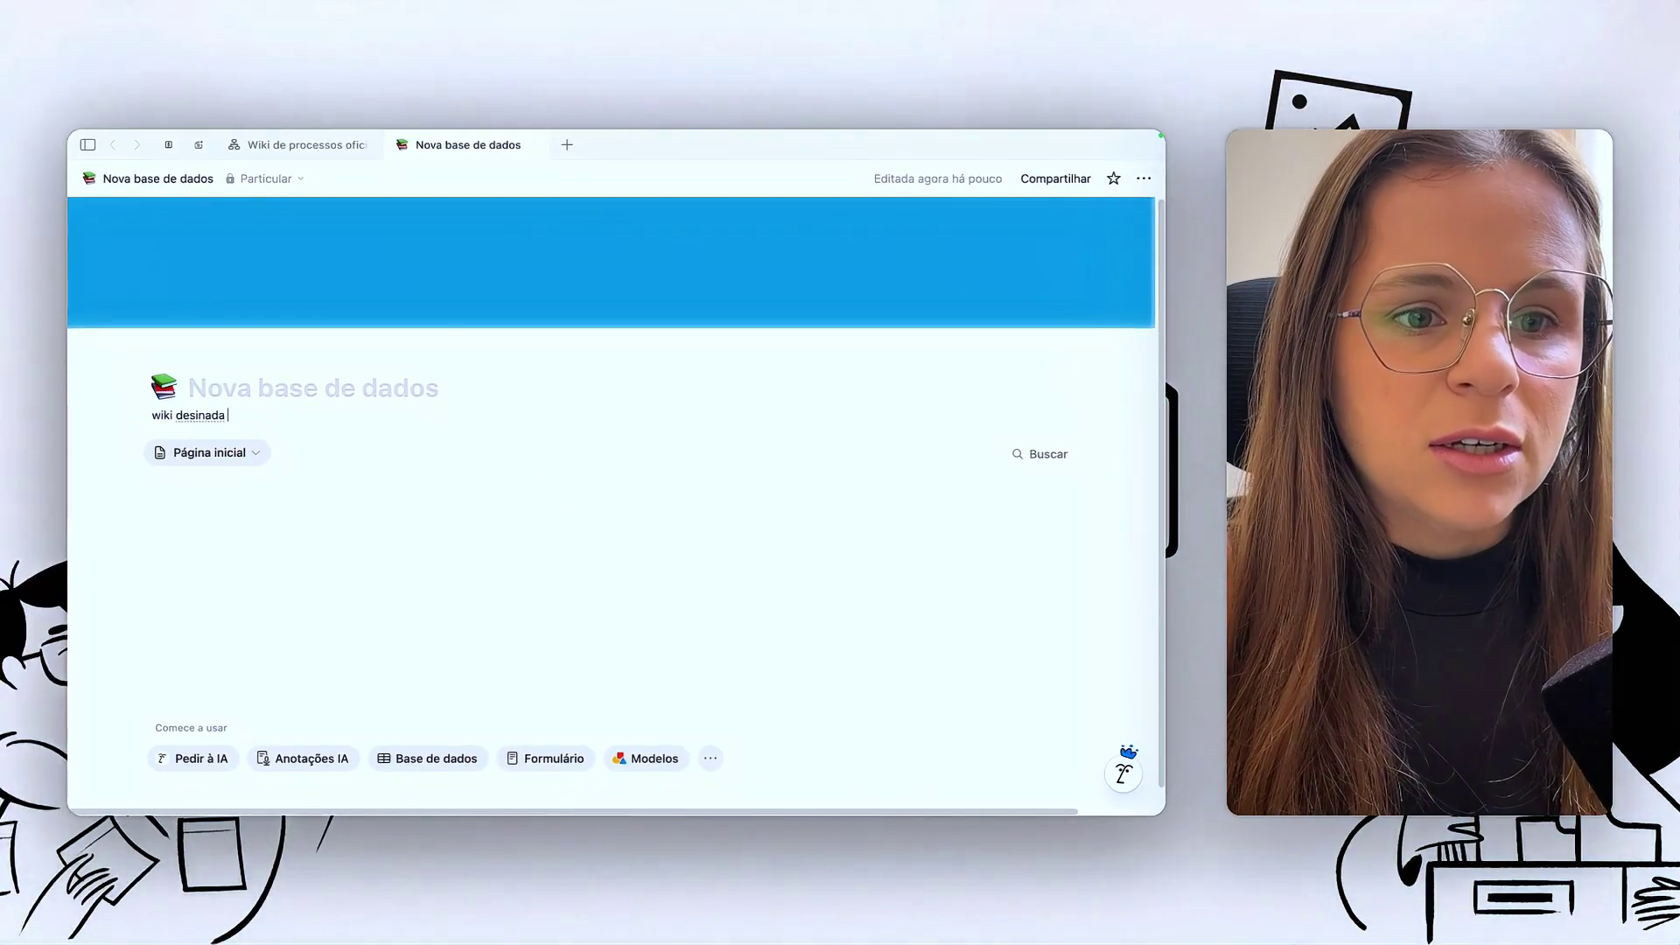
text(tina)
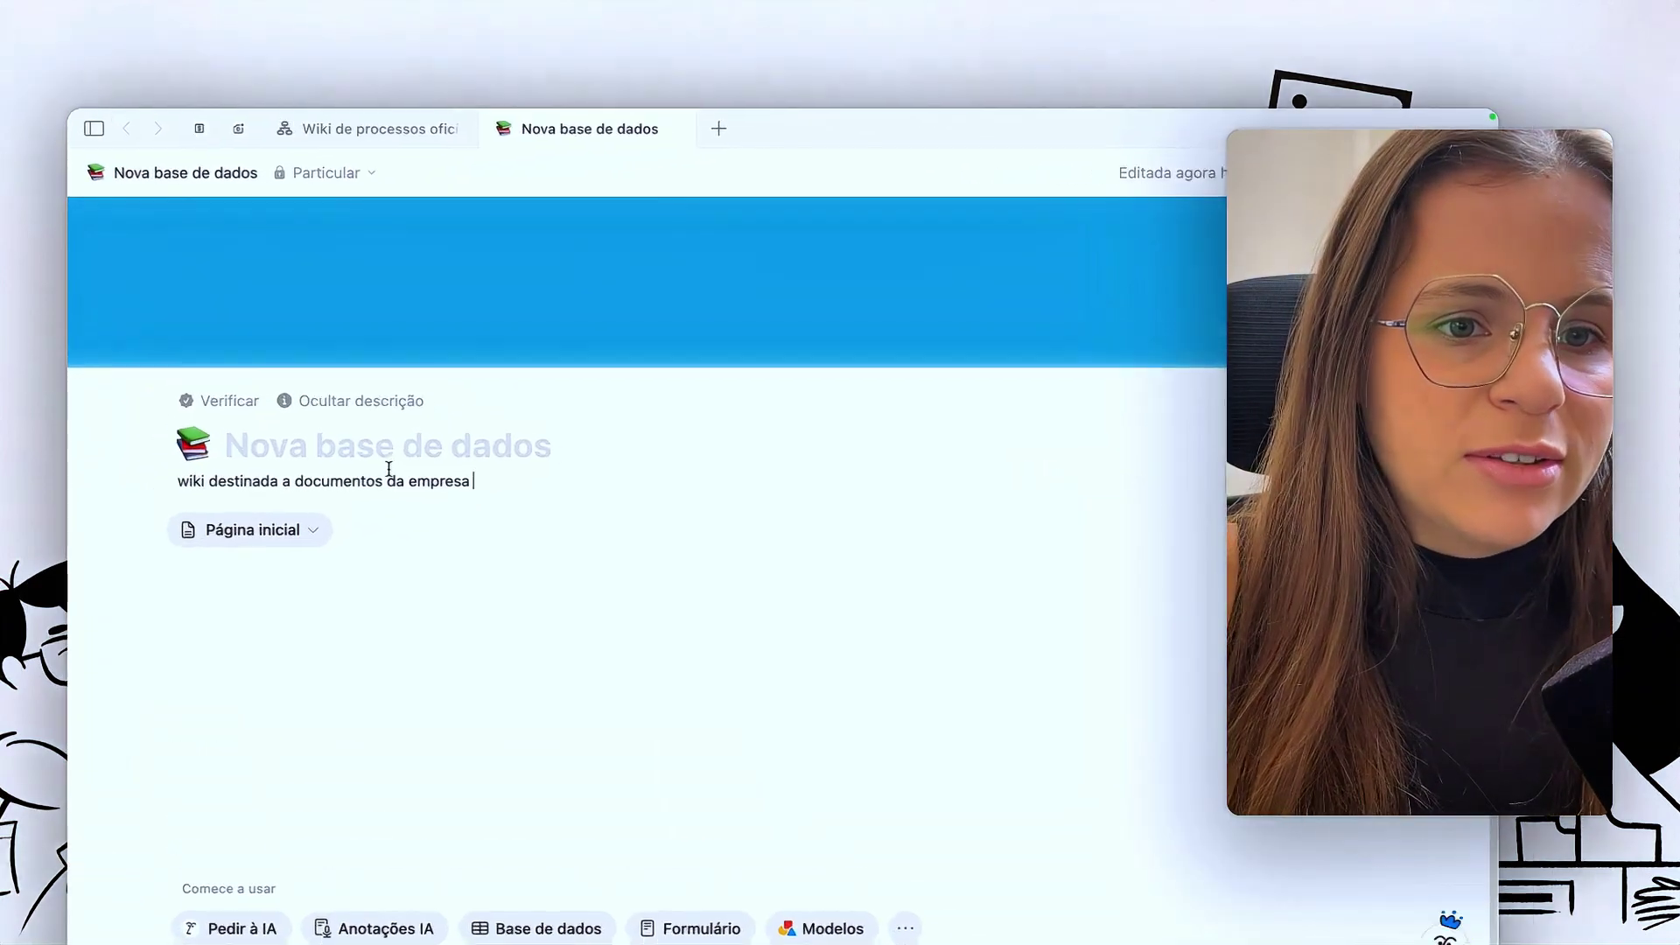
click(439, 493)
text(wiki da empresa)
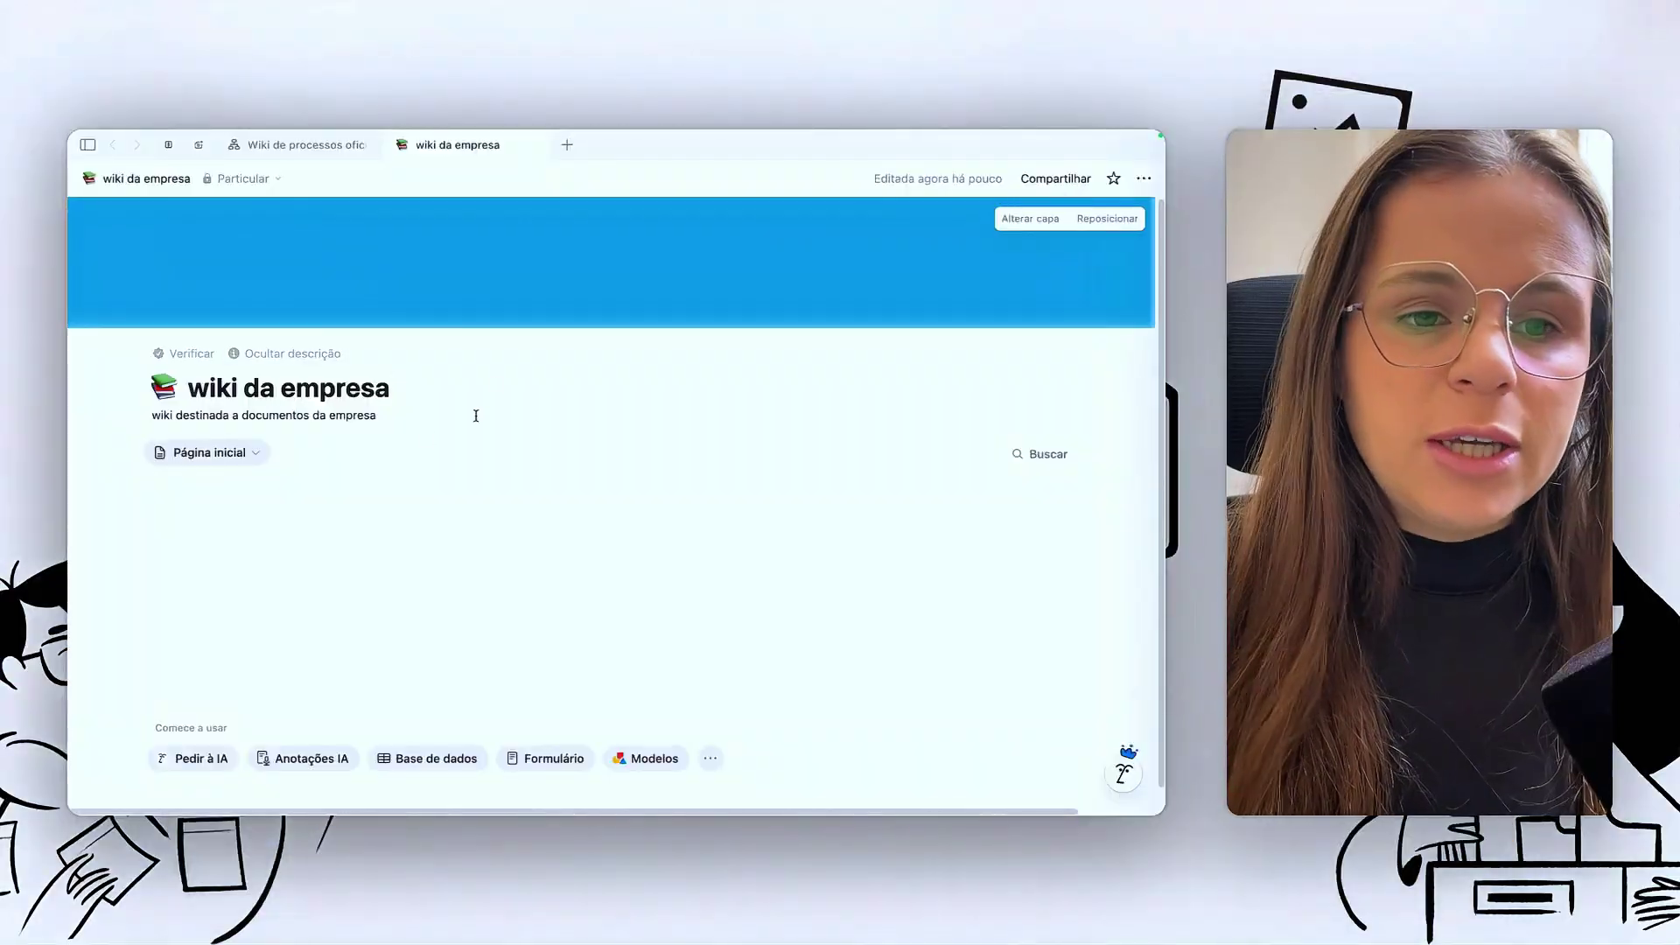
- Look through the wiki's available views, including Todas as páginas and Páginas que possuo
scroll(539, 464, down, 1)
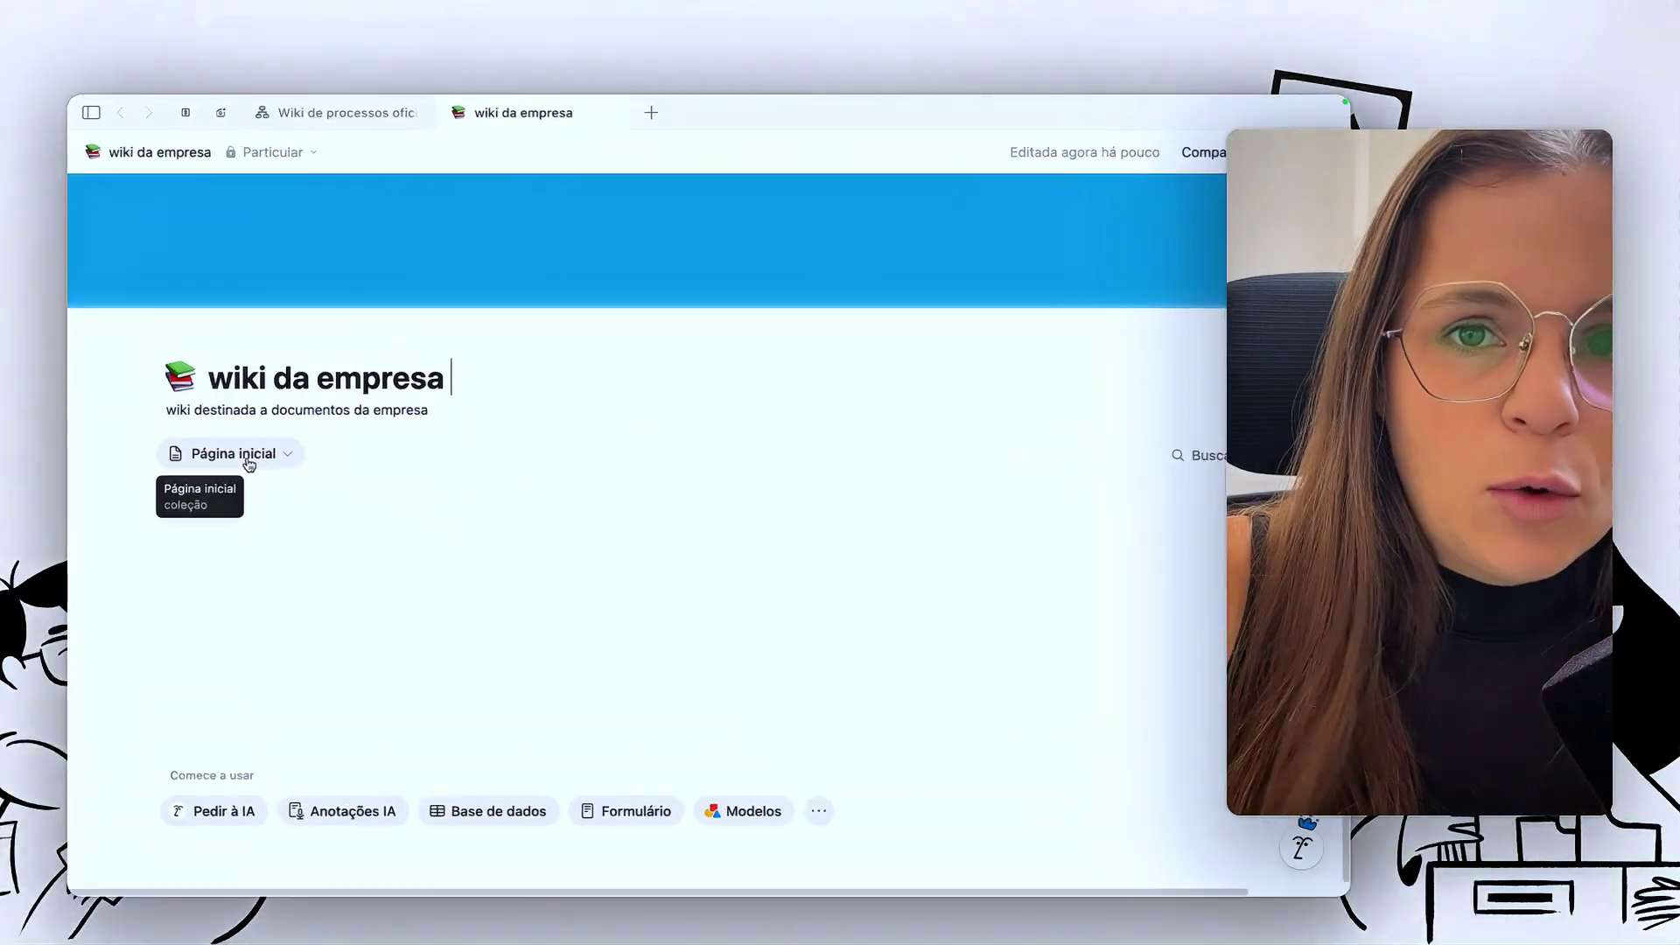
click(222, 440)
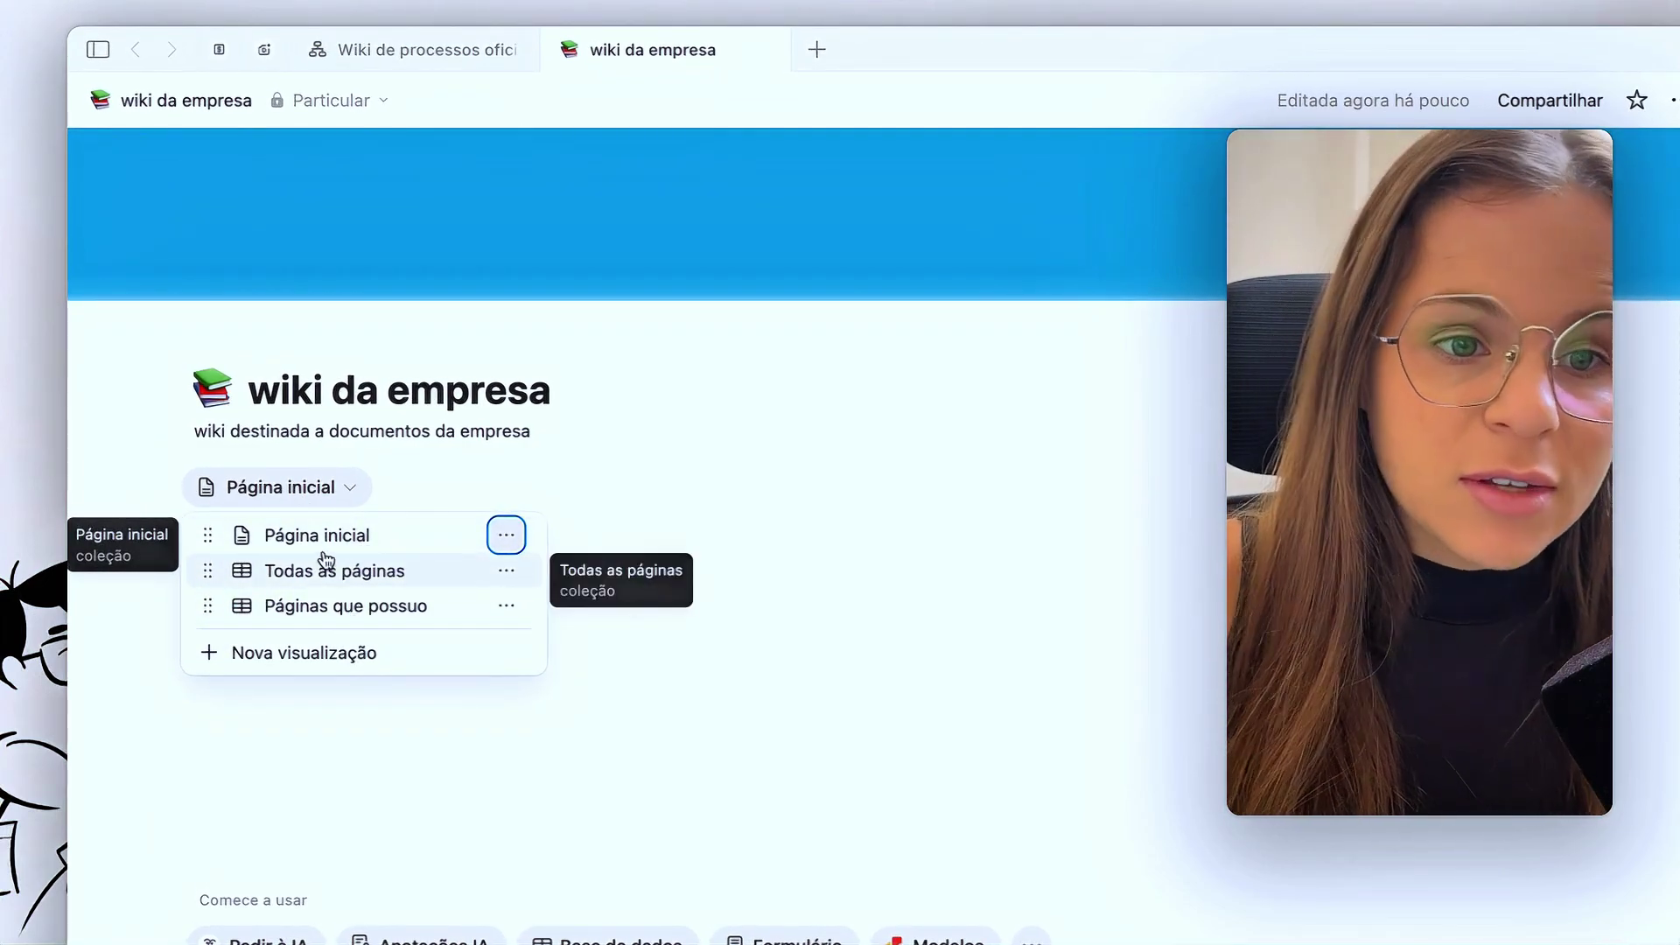
key(Escape)
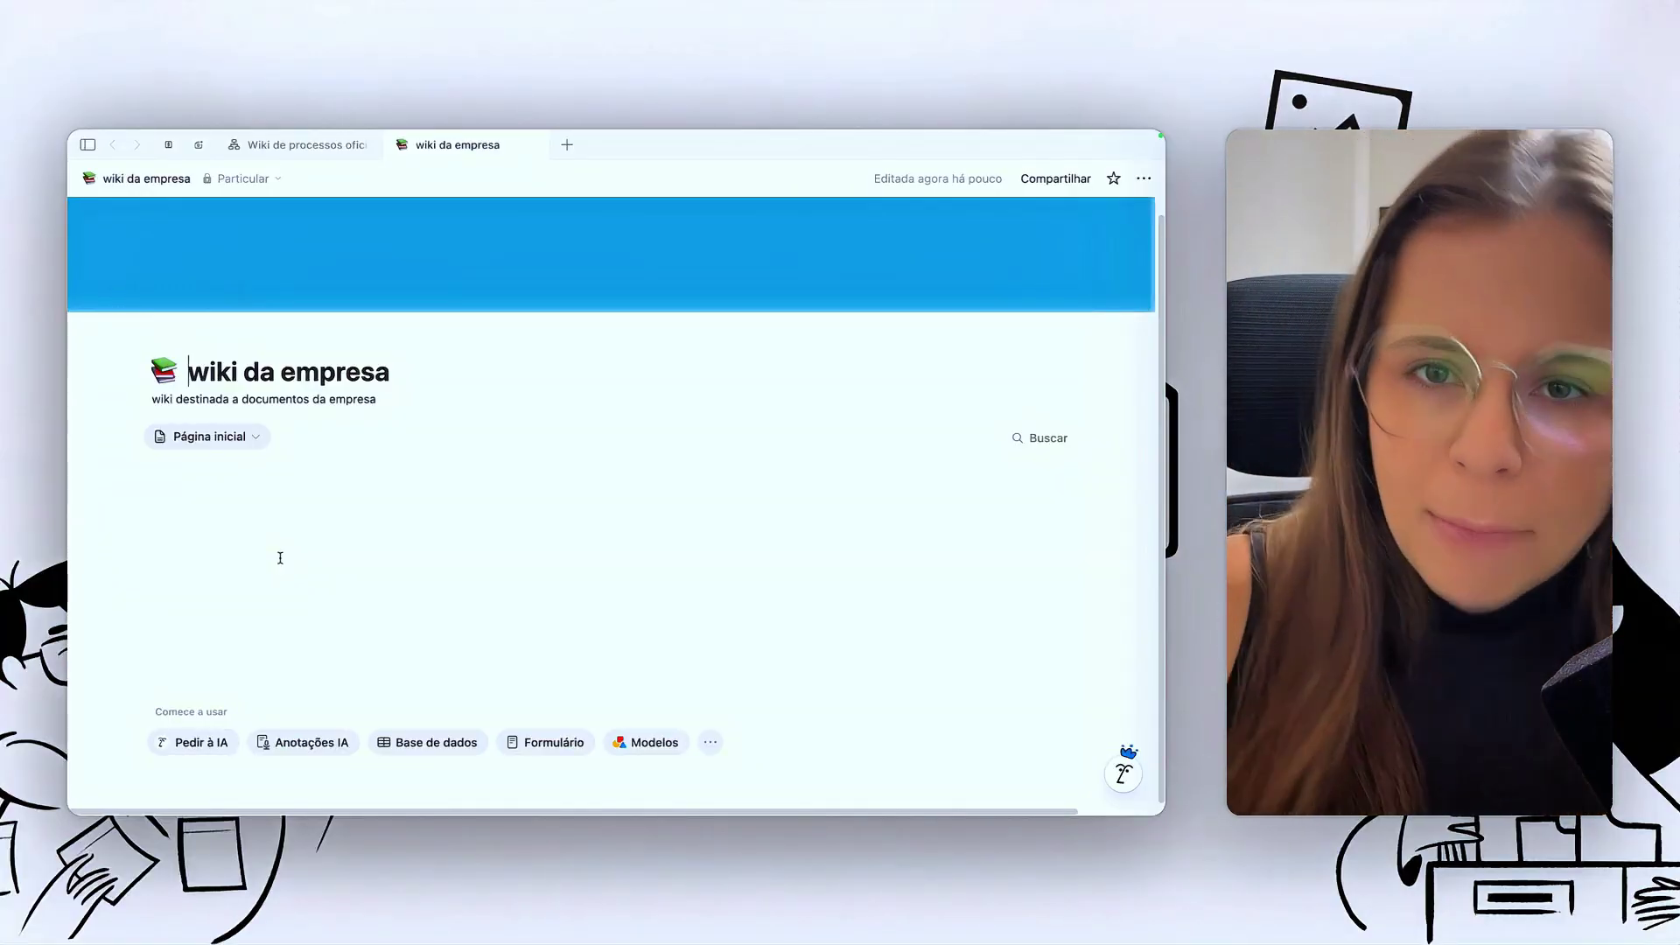
click(219, 437)
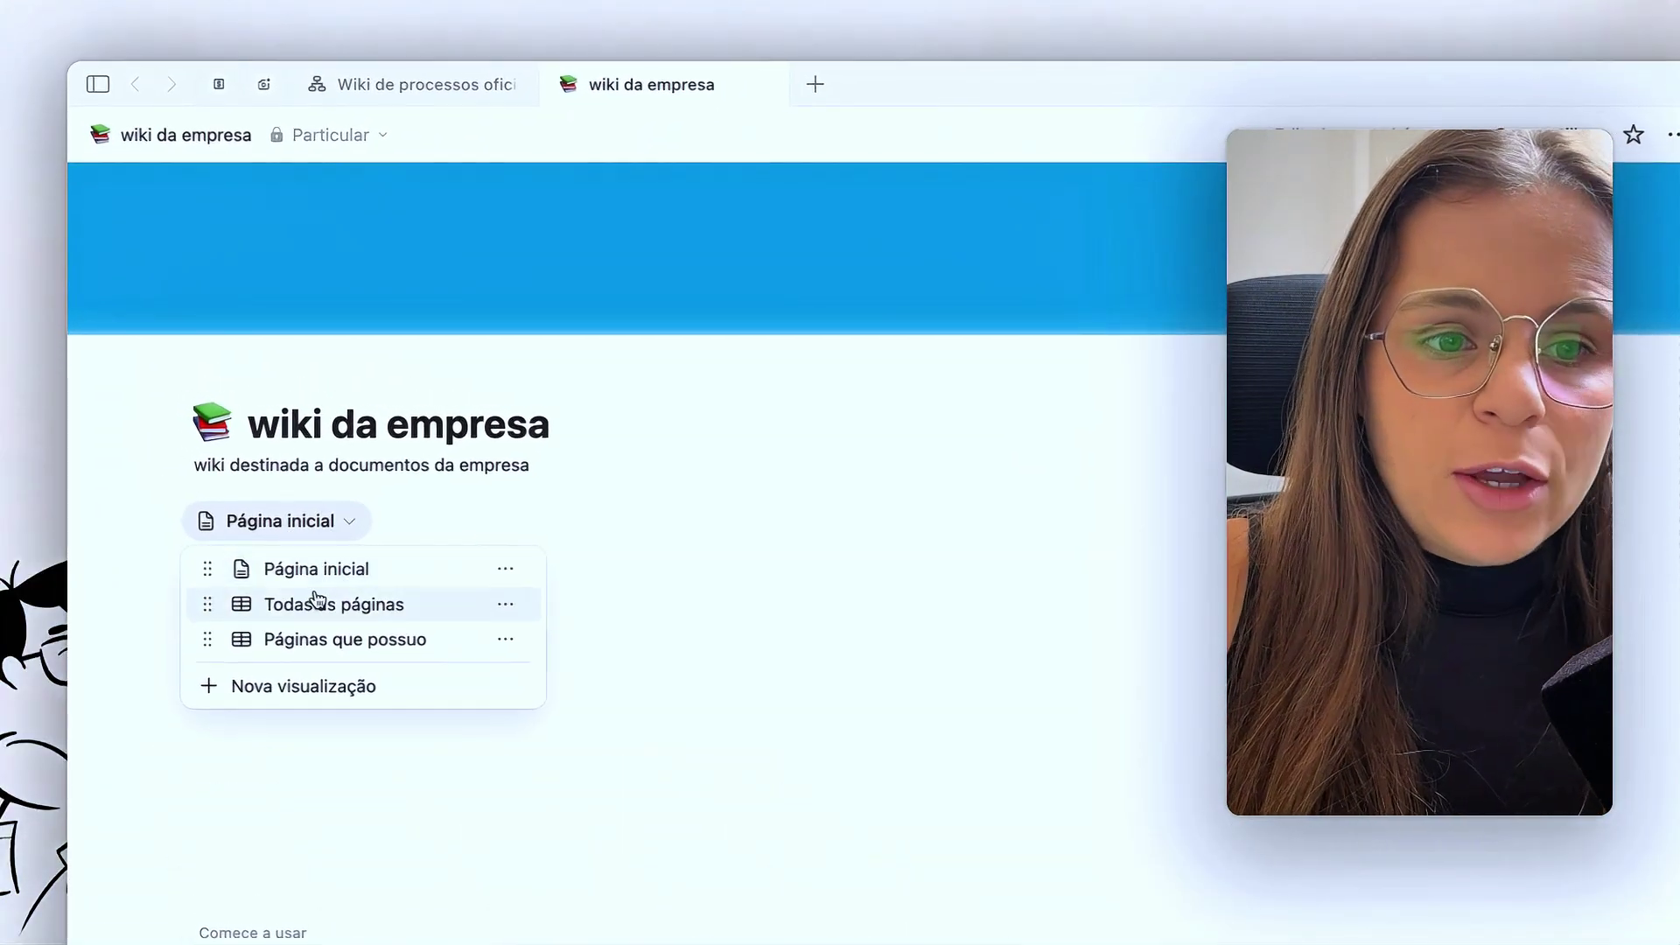
click(356, 613)
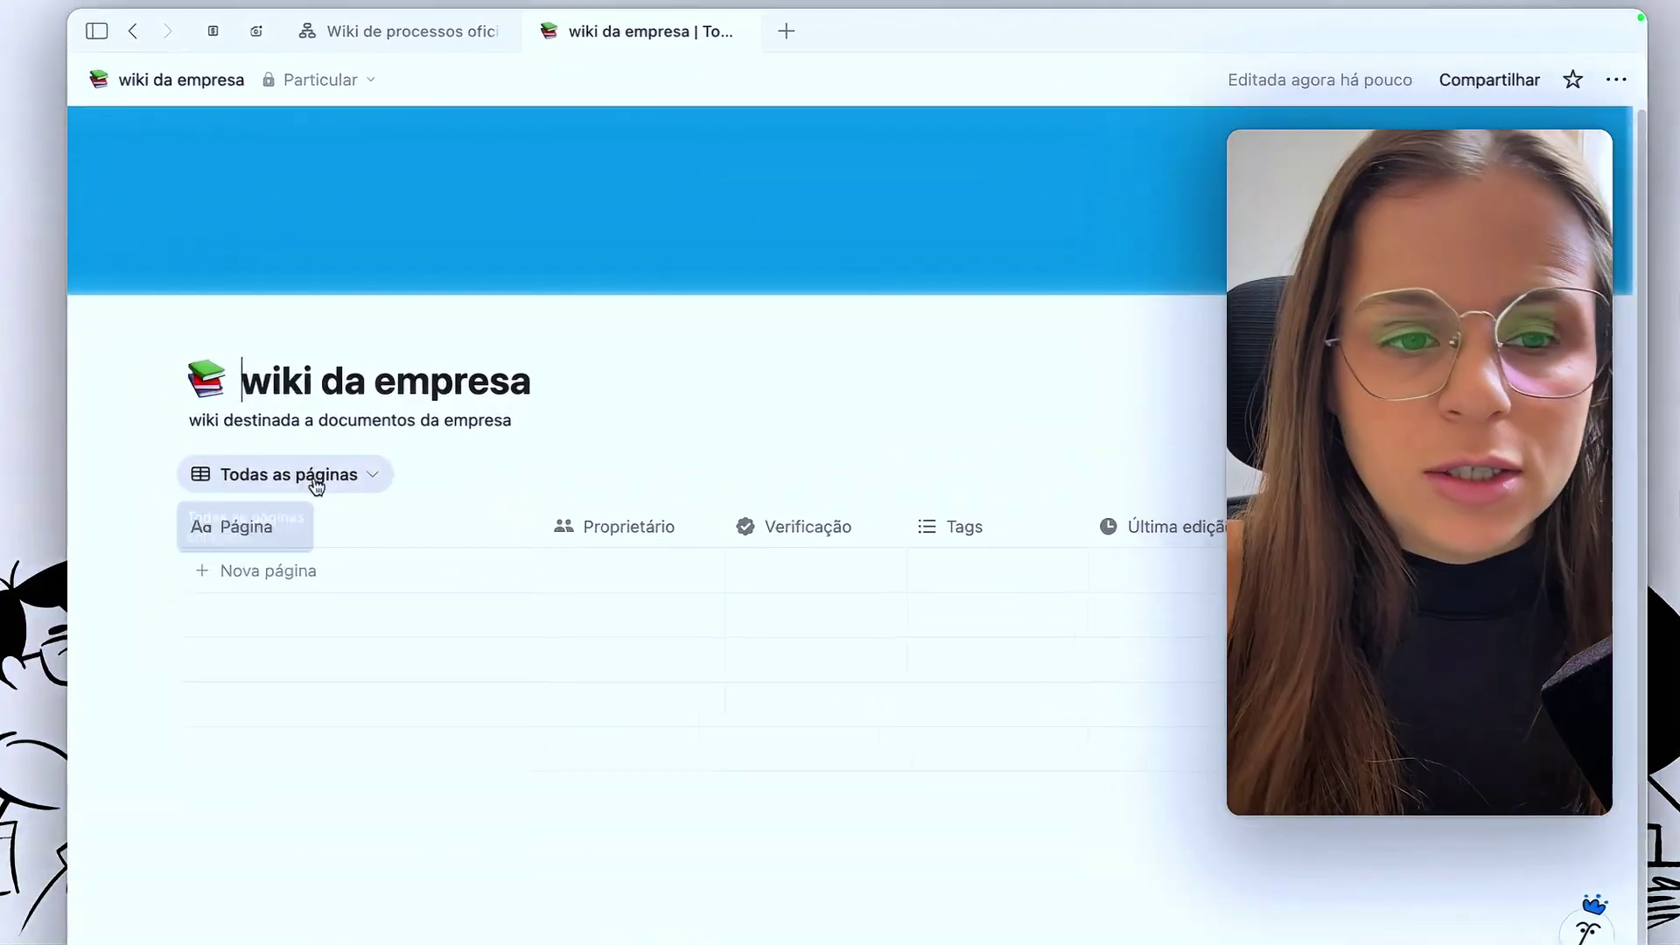
click(242, 462)
click(354, 603)
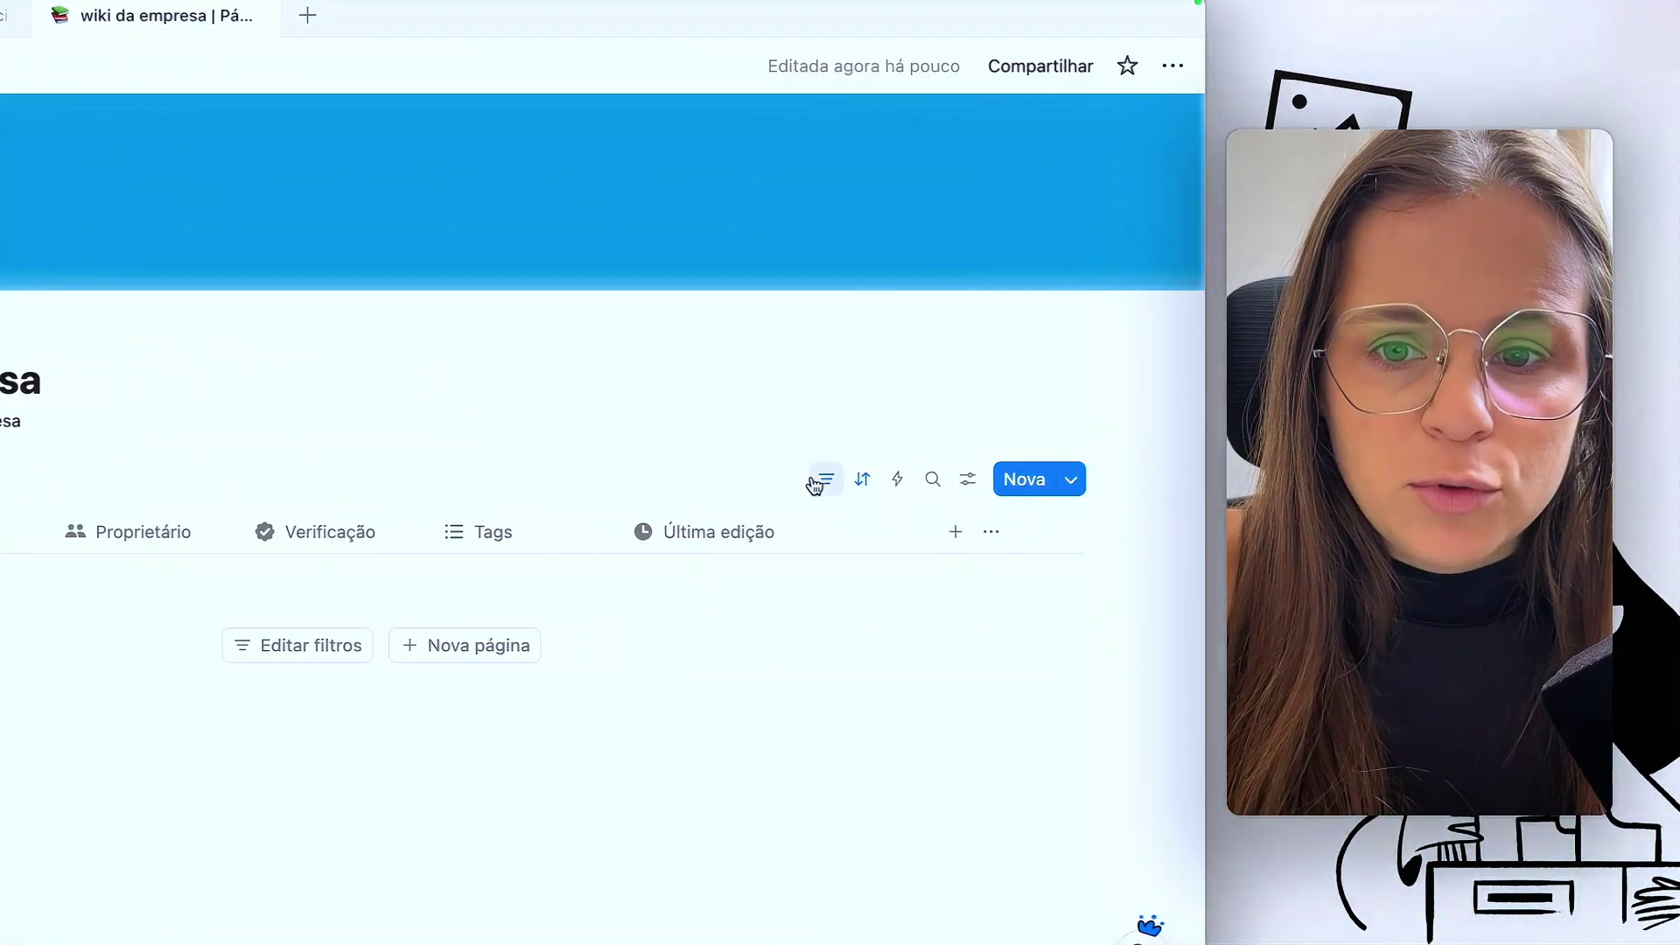
click(1324, 479)
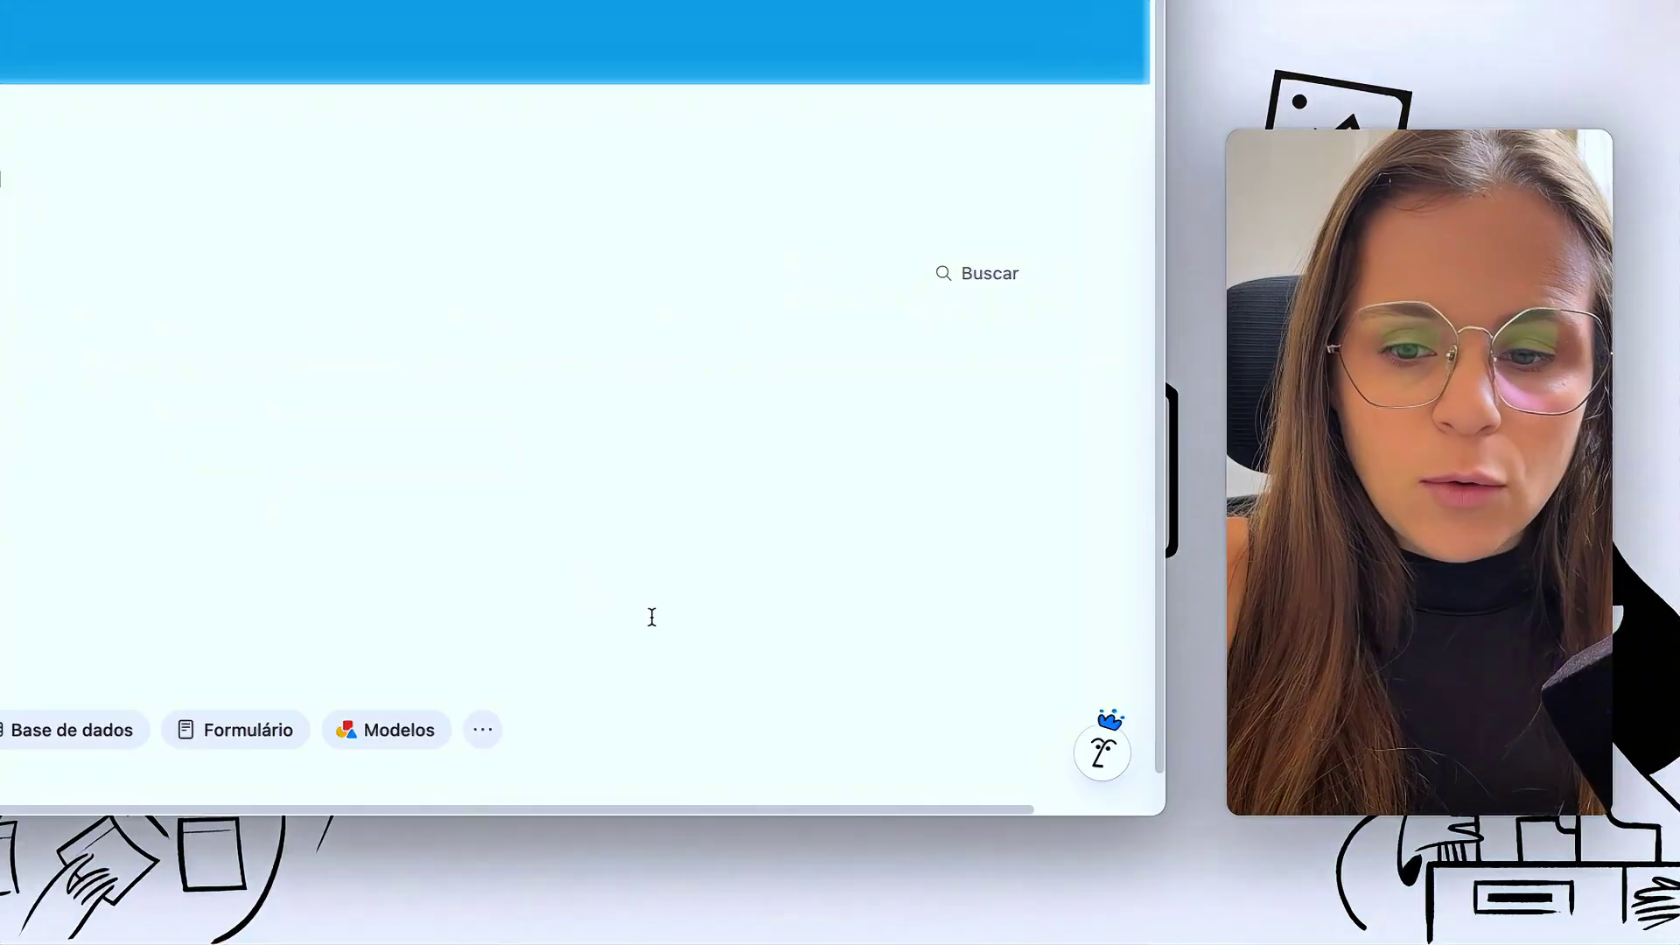
- Create a new subpage in the body of the wiki's Página inicial view
click(205, 389)
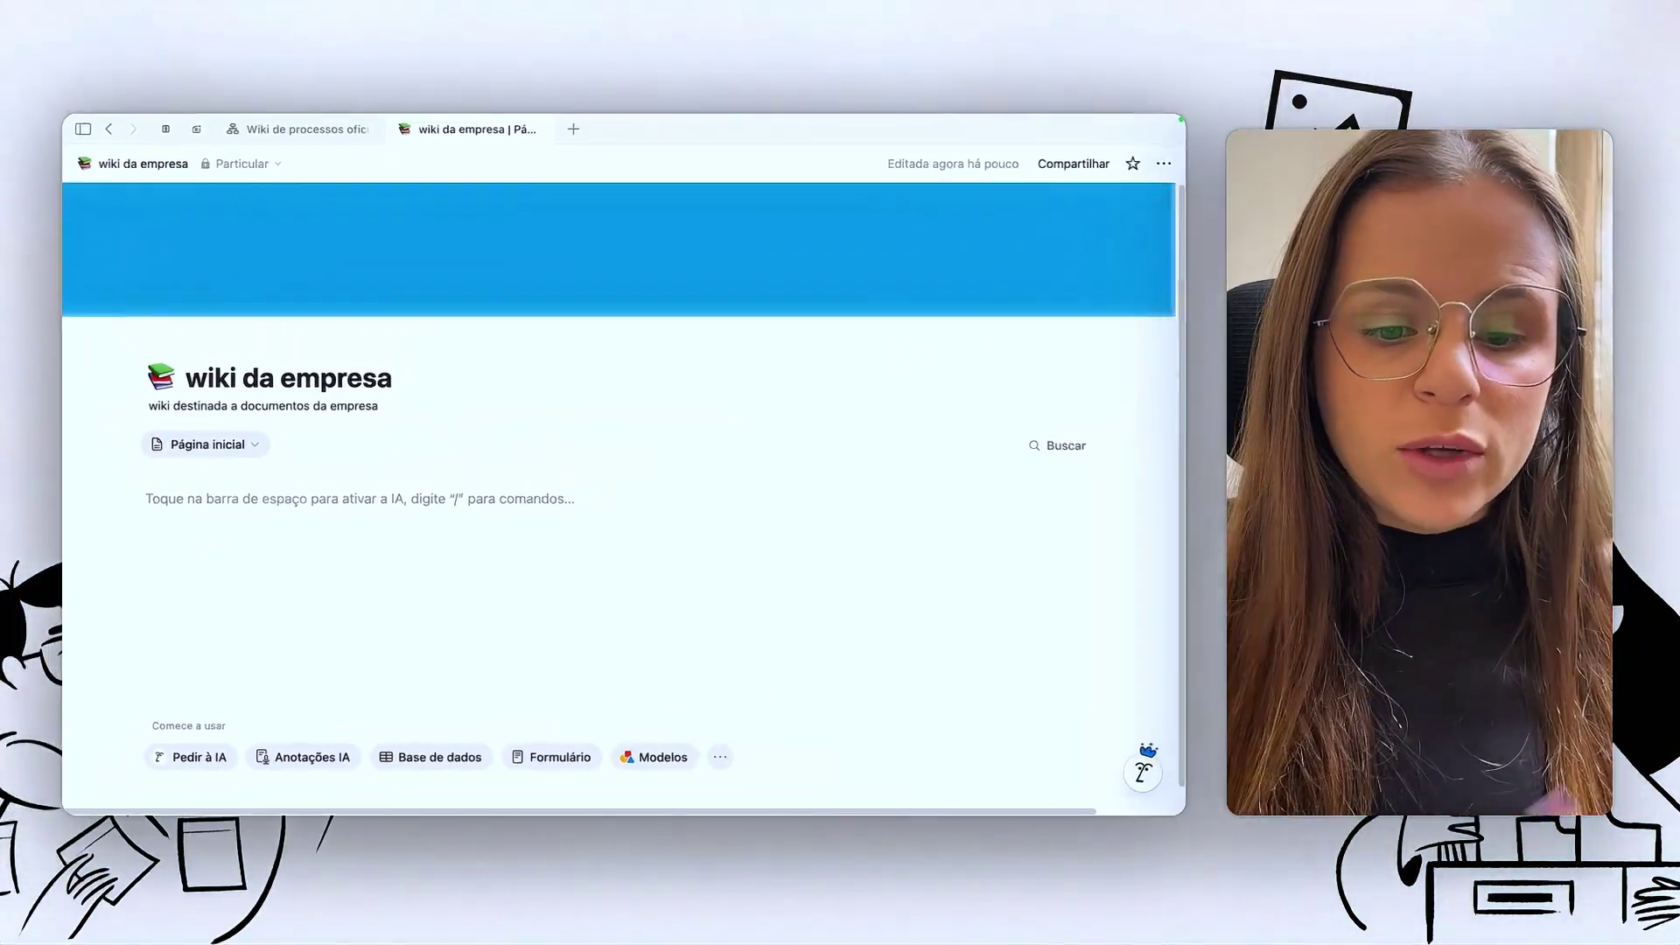
text(/pag)
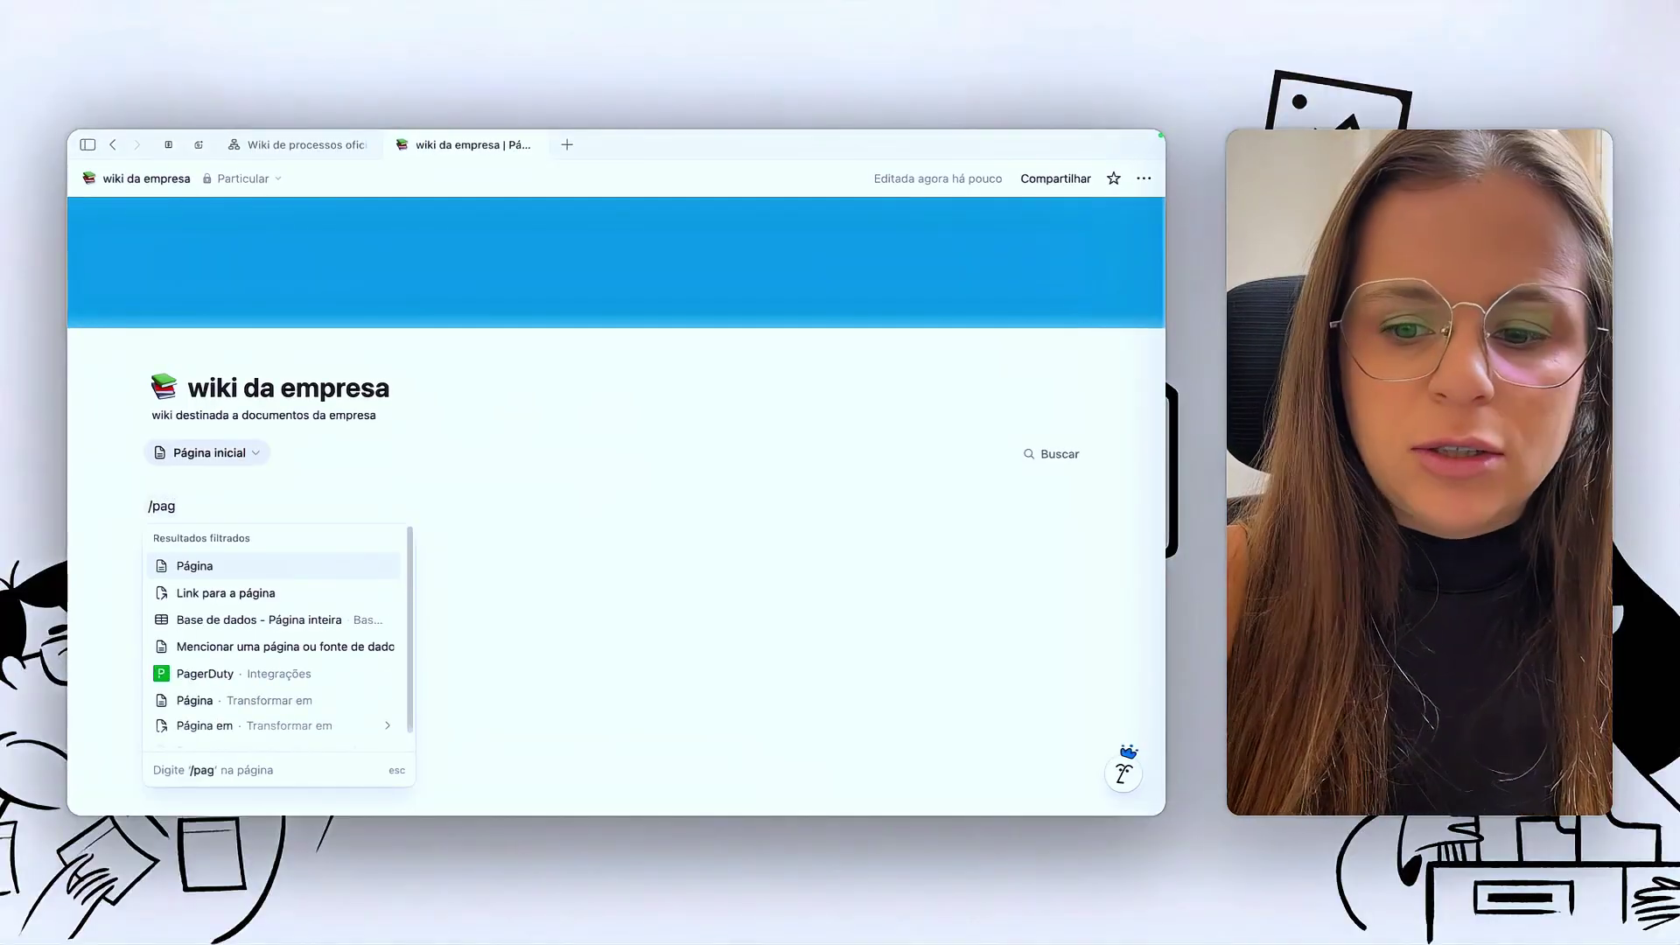
key(Return)
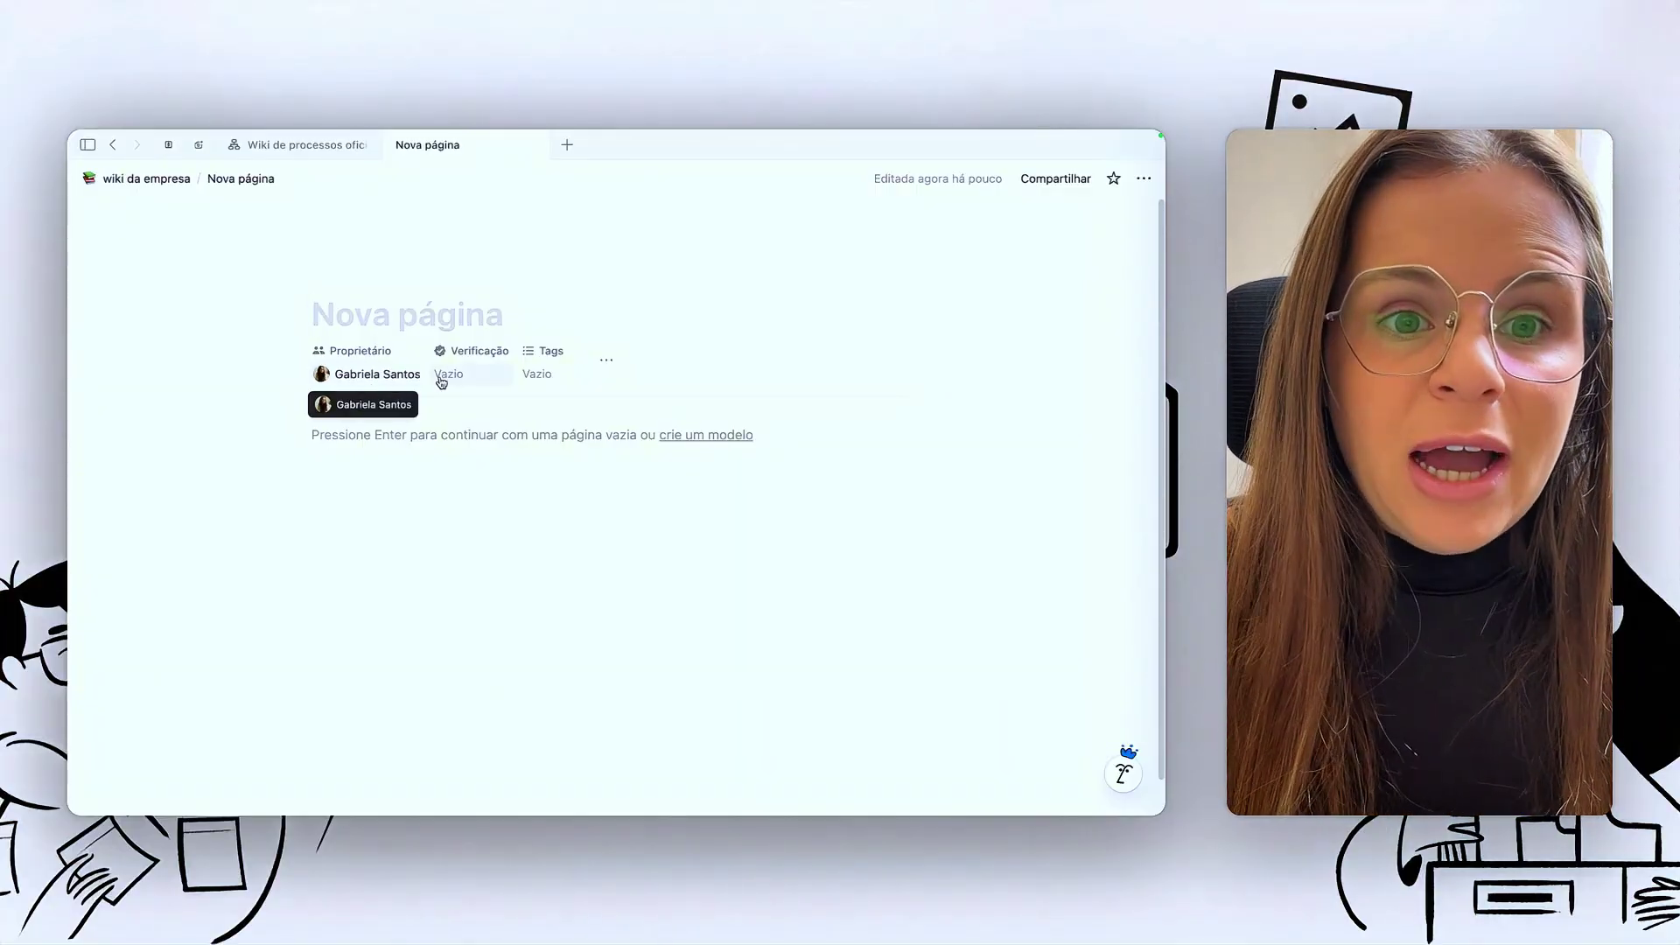
- Create the tags "pop" and "Scripts" in the new page's Tags property
click(537, 374)
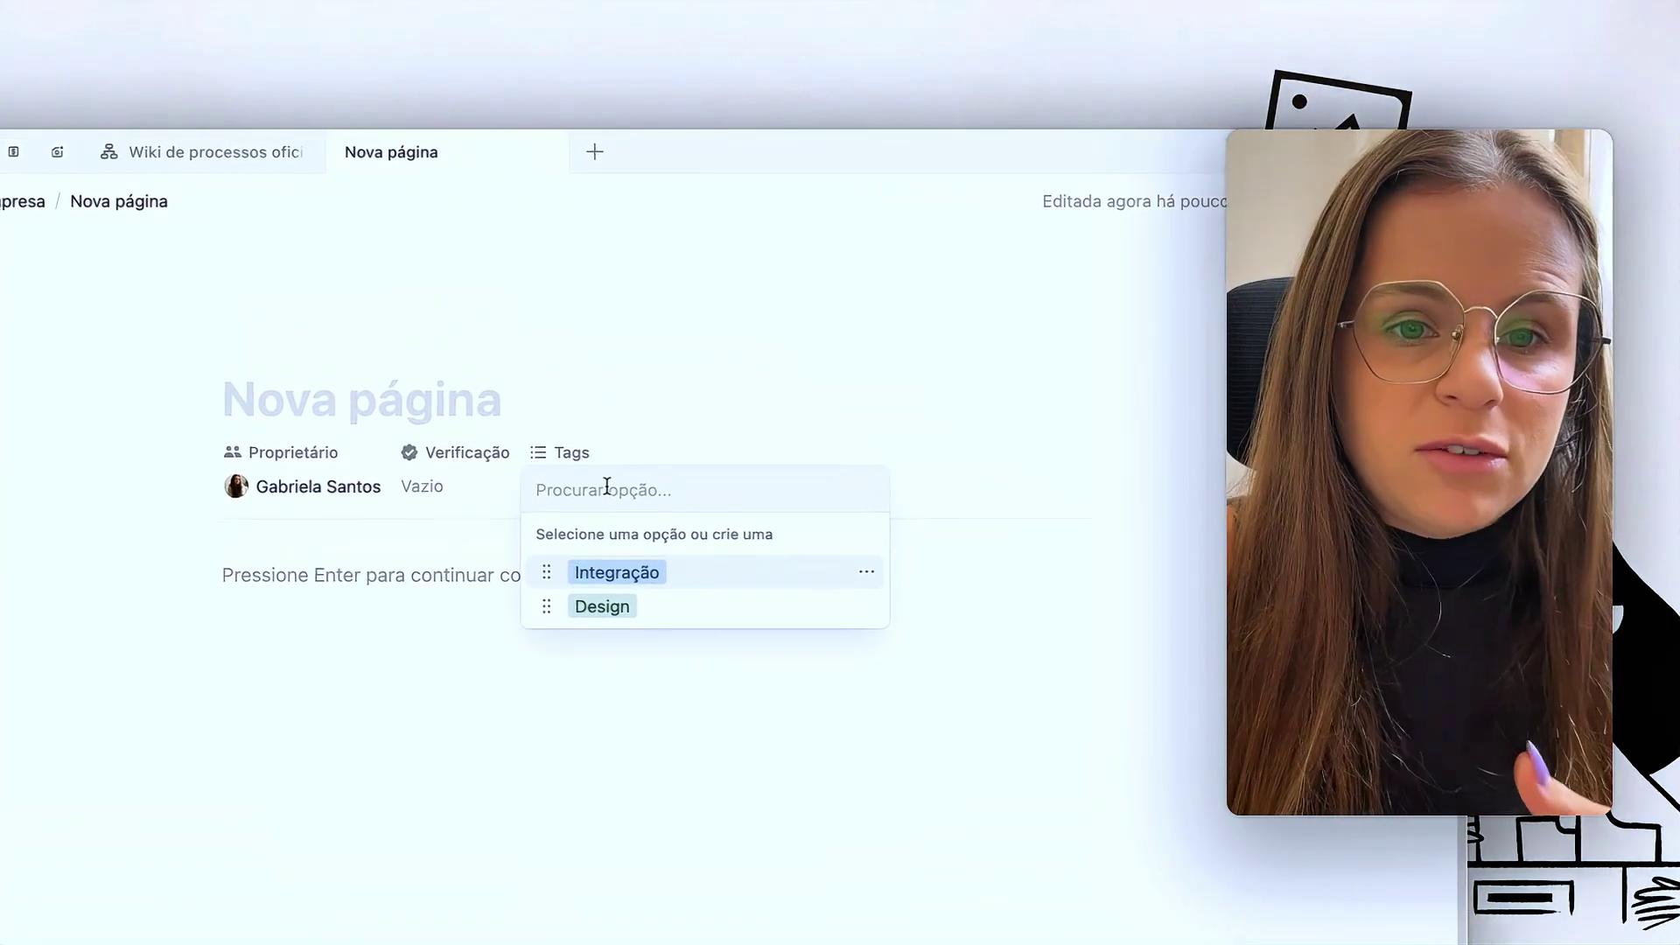
text(pop)
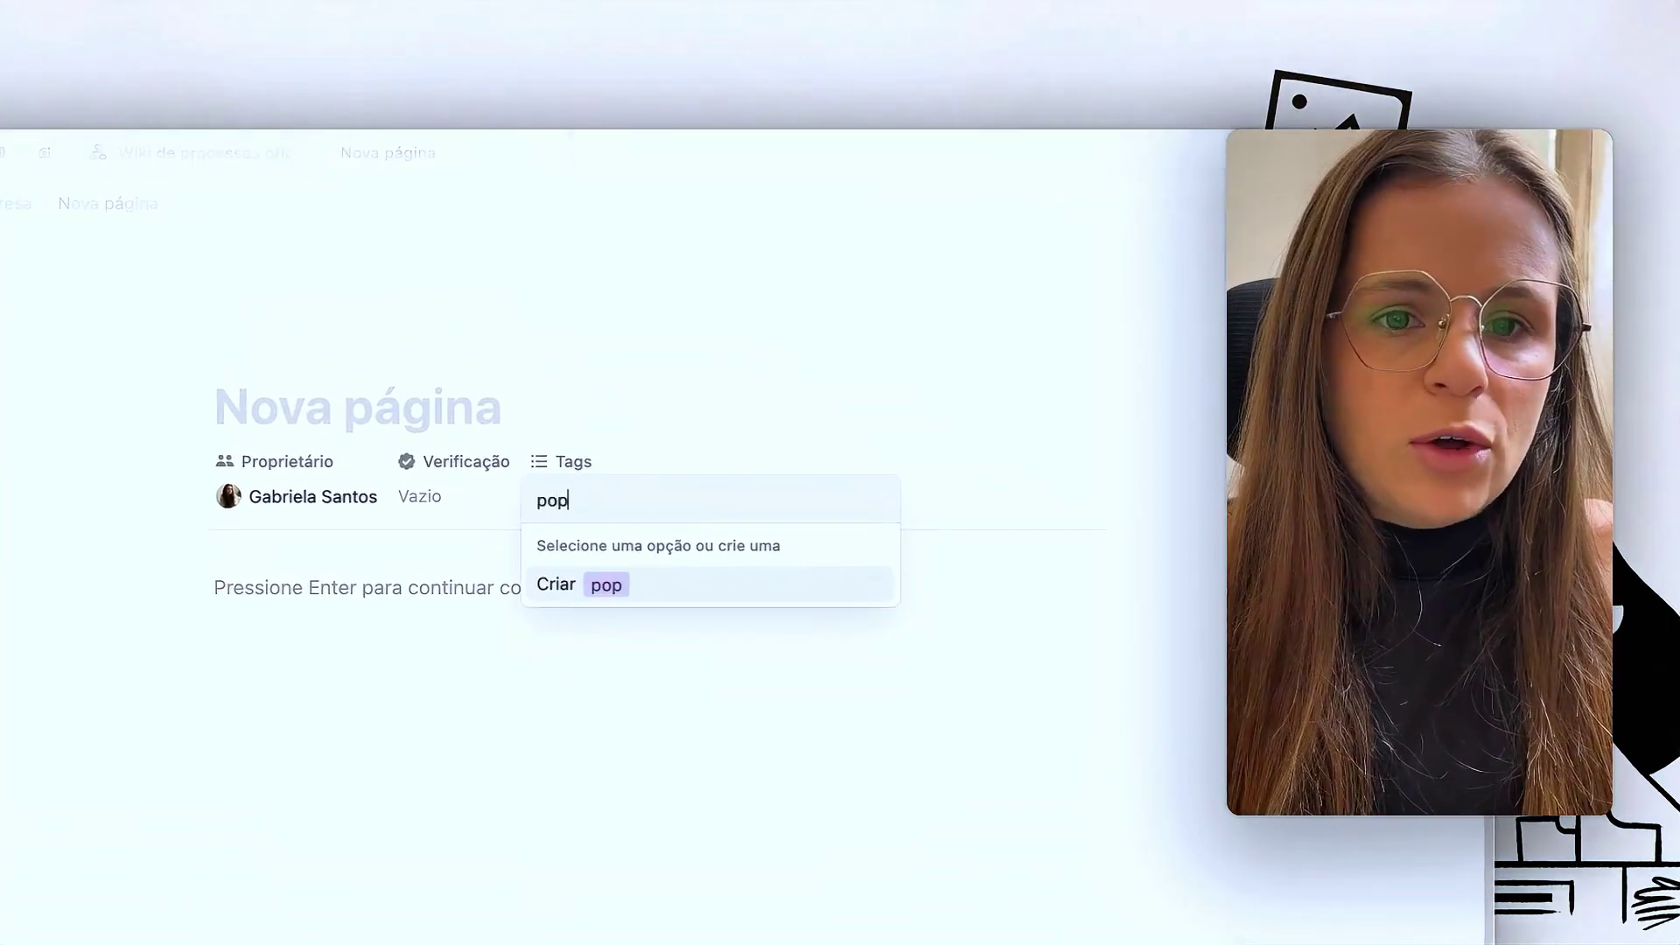
key(Return)
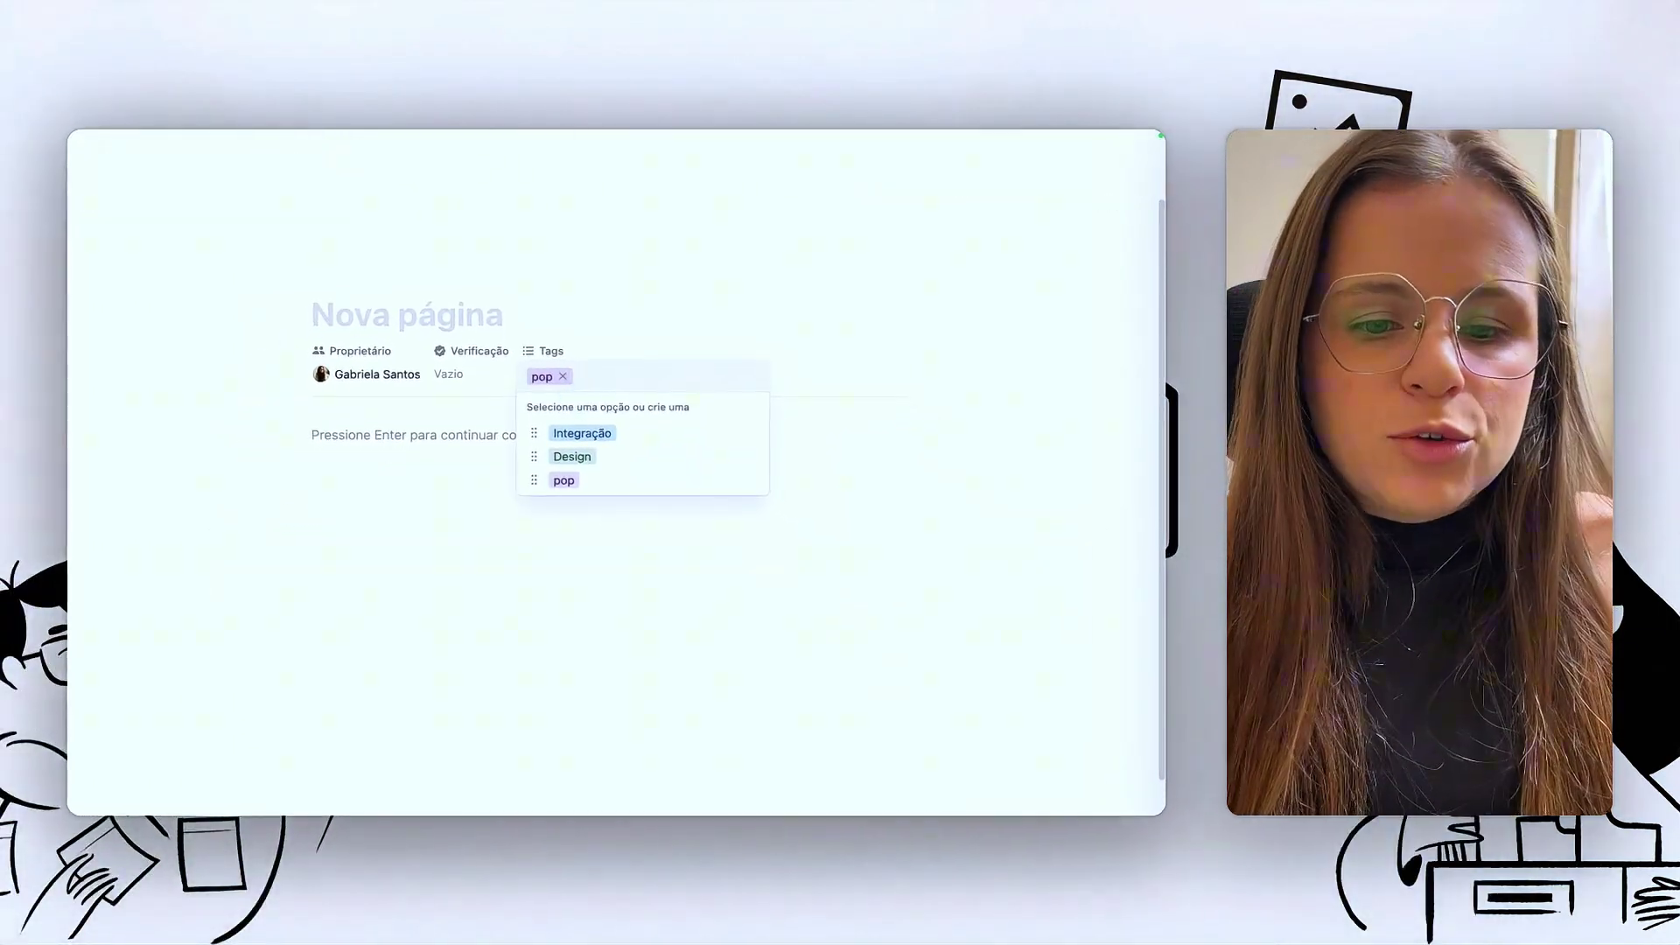
text(sCRU)
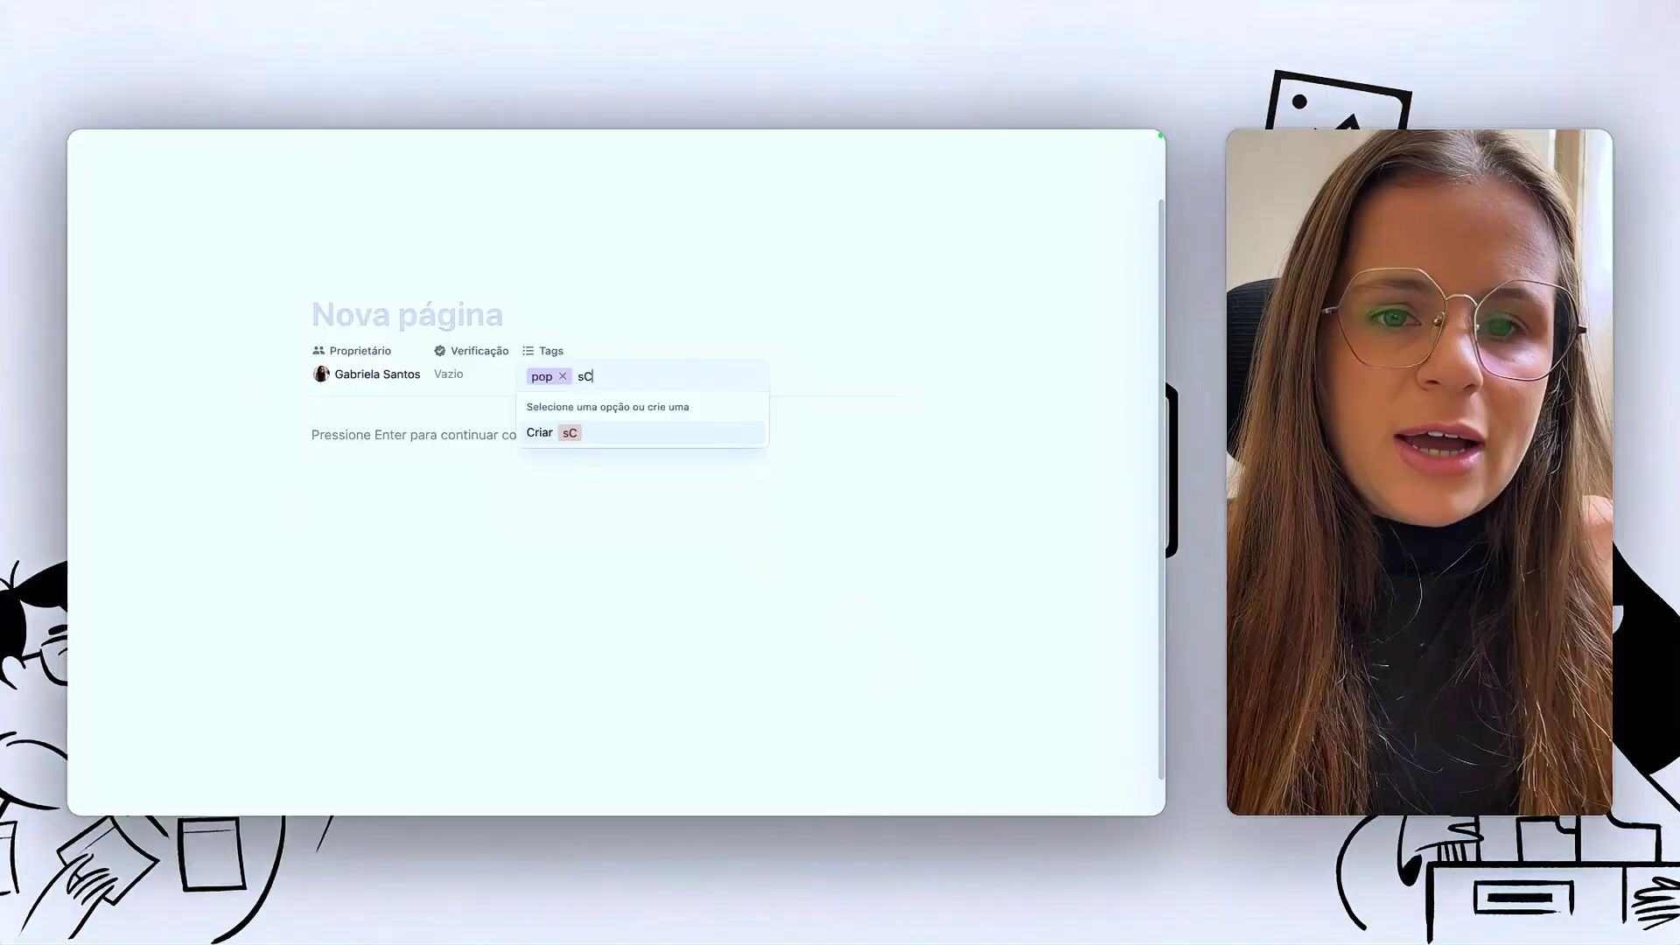
key(BackSpace)
key(BackSpace)
key(BackSpace)
key(BackSpace)
text(Scr)
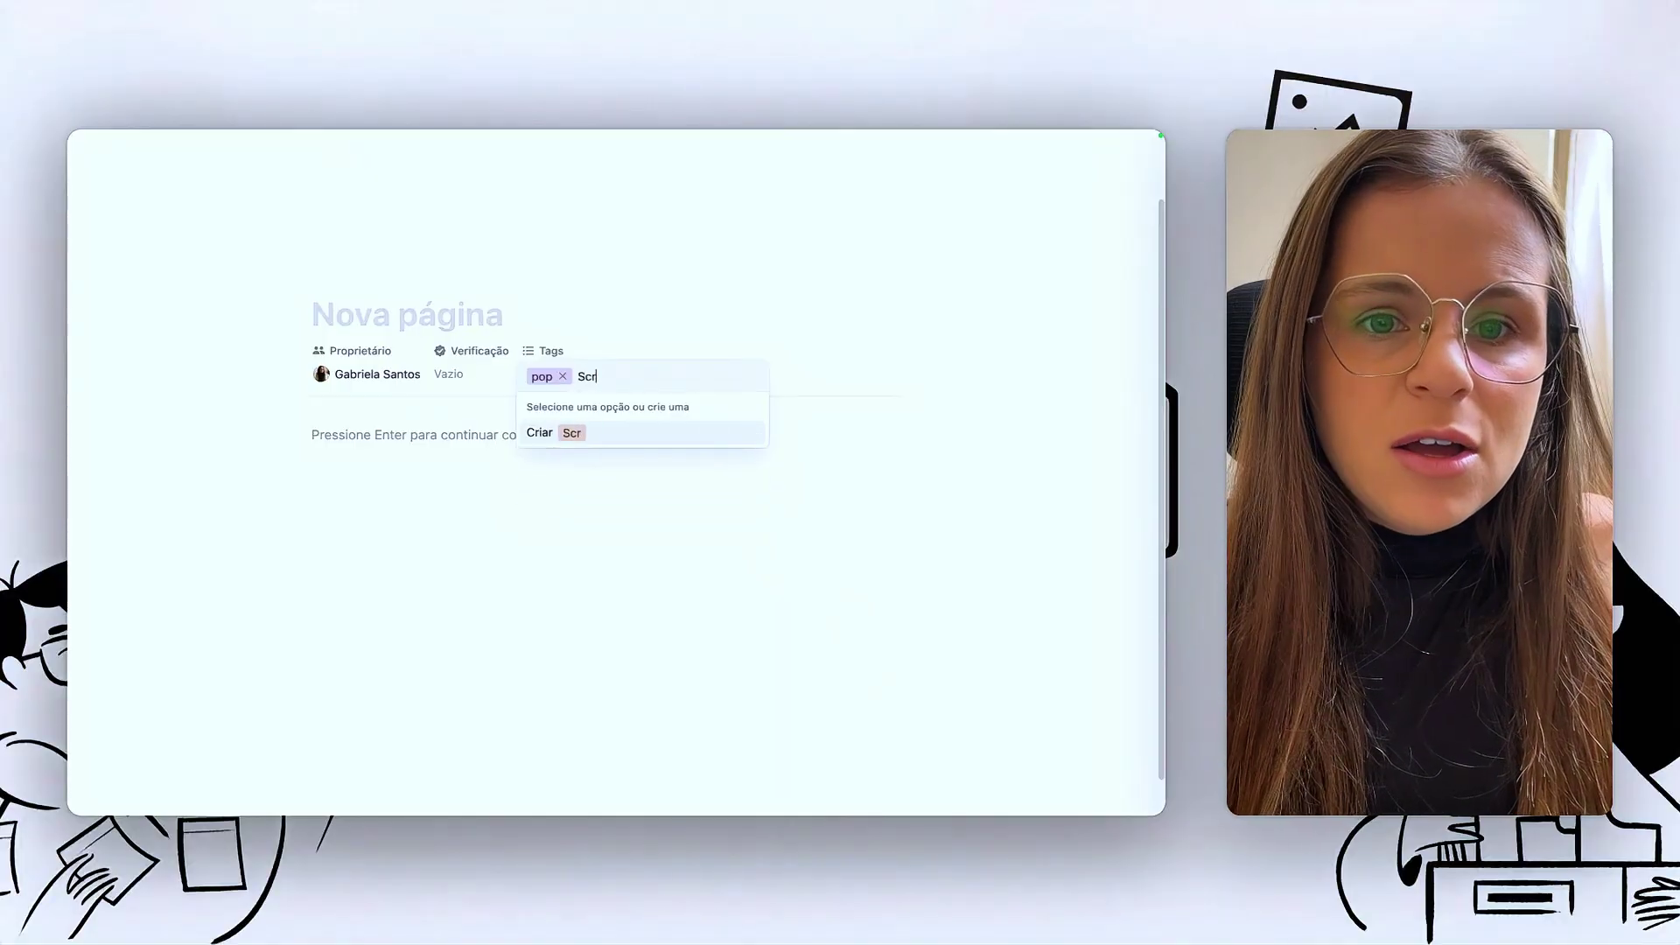
text(ipts)
key(Return)
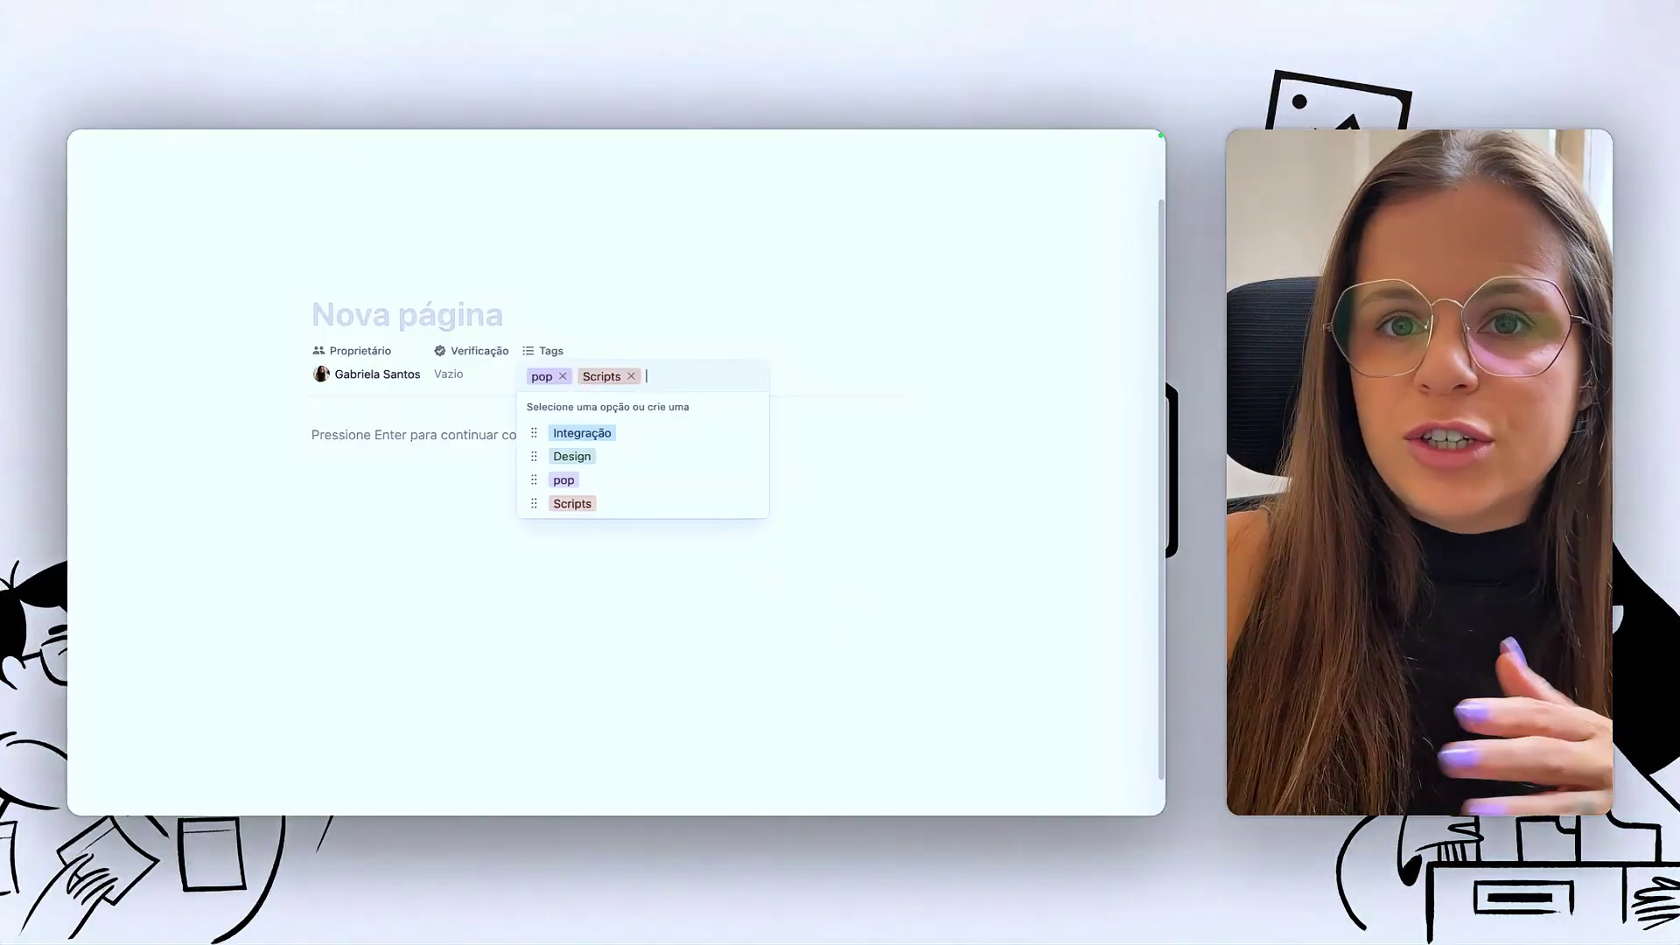
- Remove both tags from the new page and view its additional properties
click(631, 376)
click(562, 376)
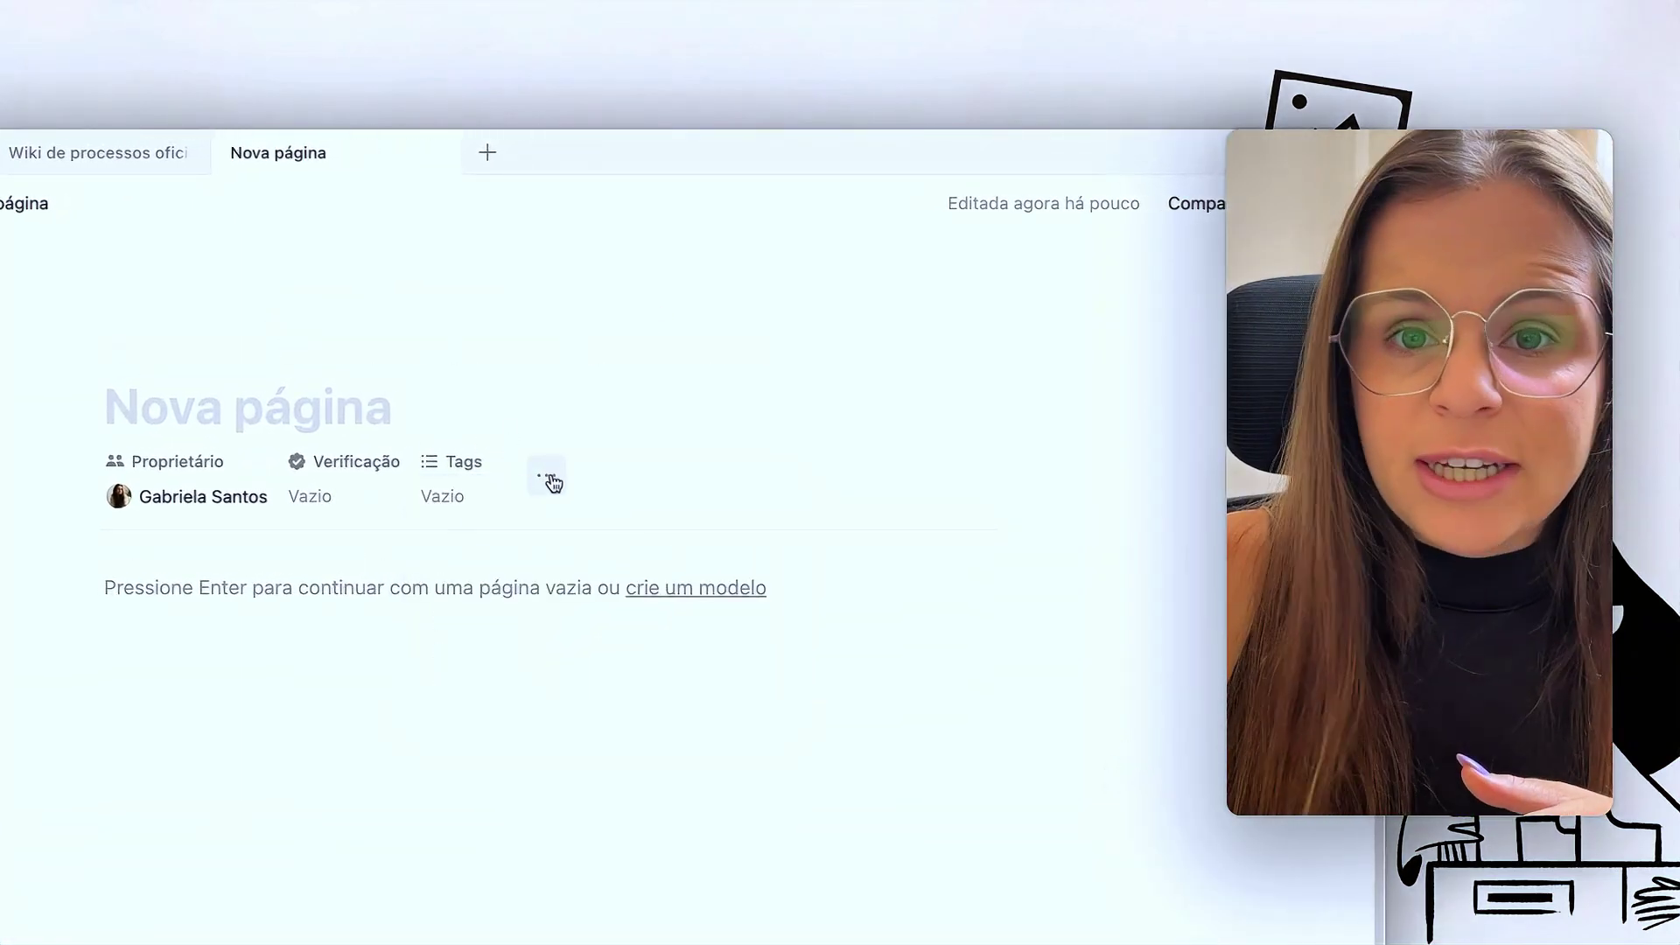
click(547, 473)
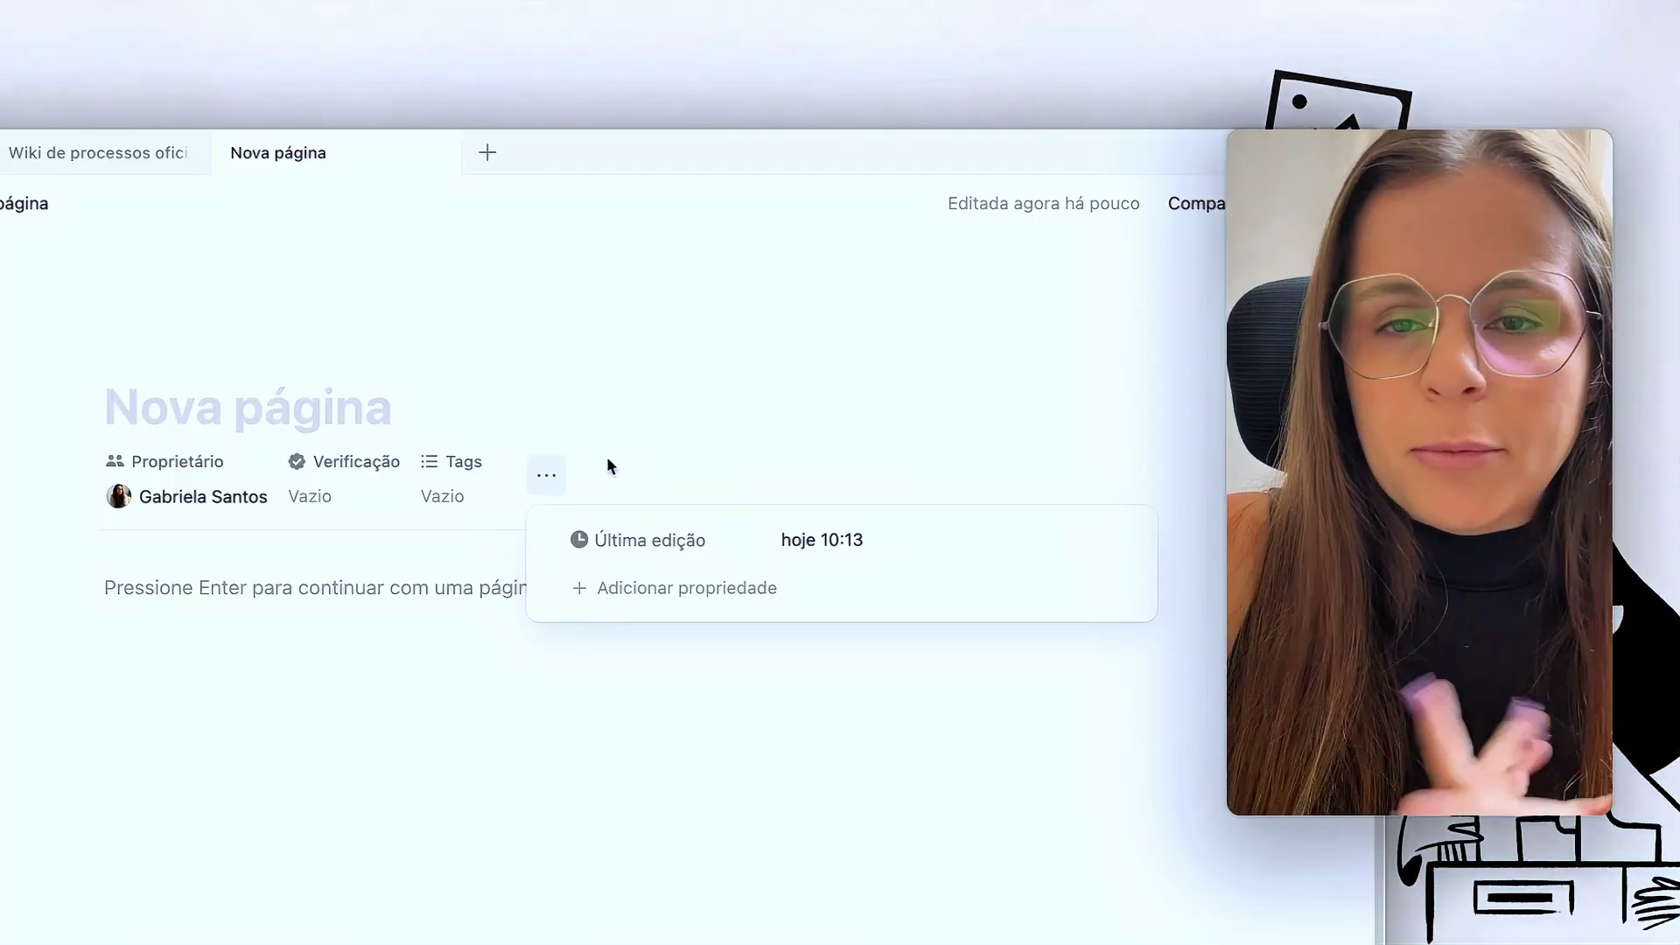
click(603, 452)
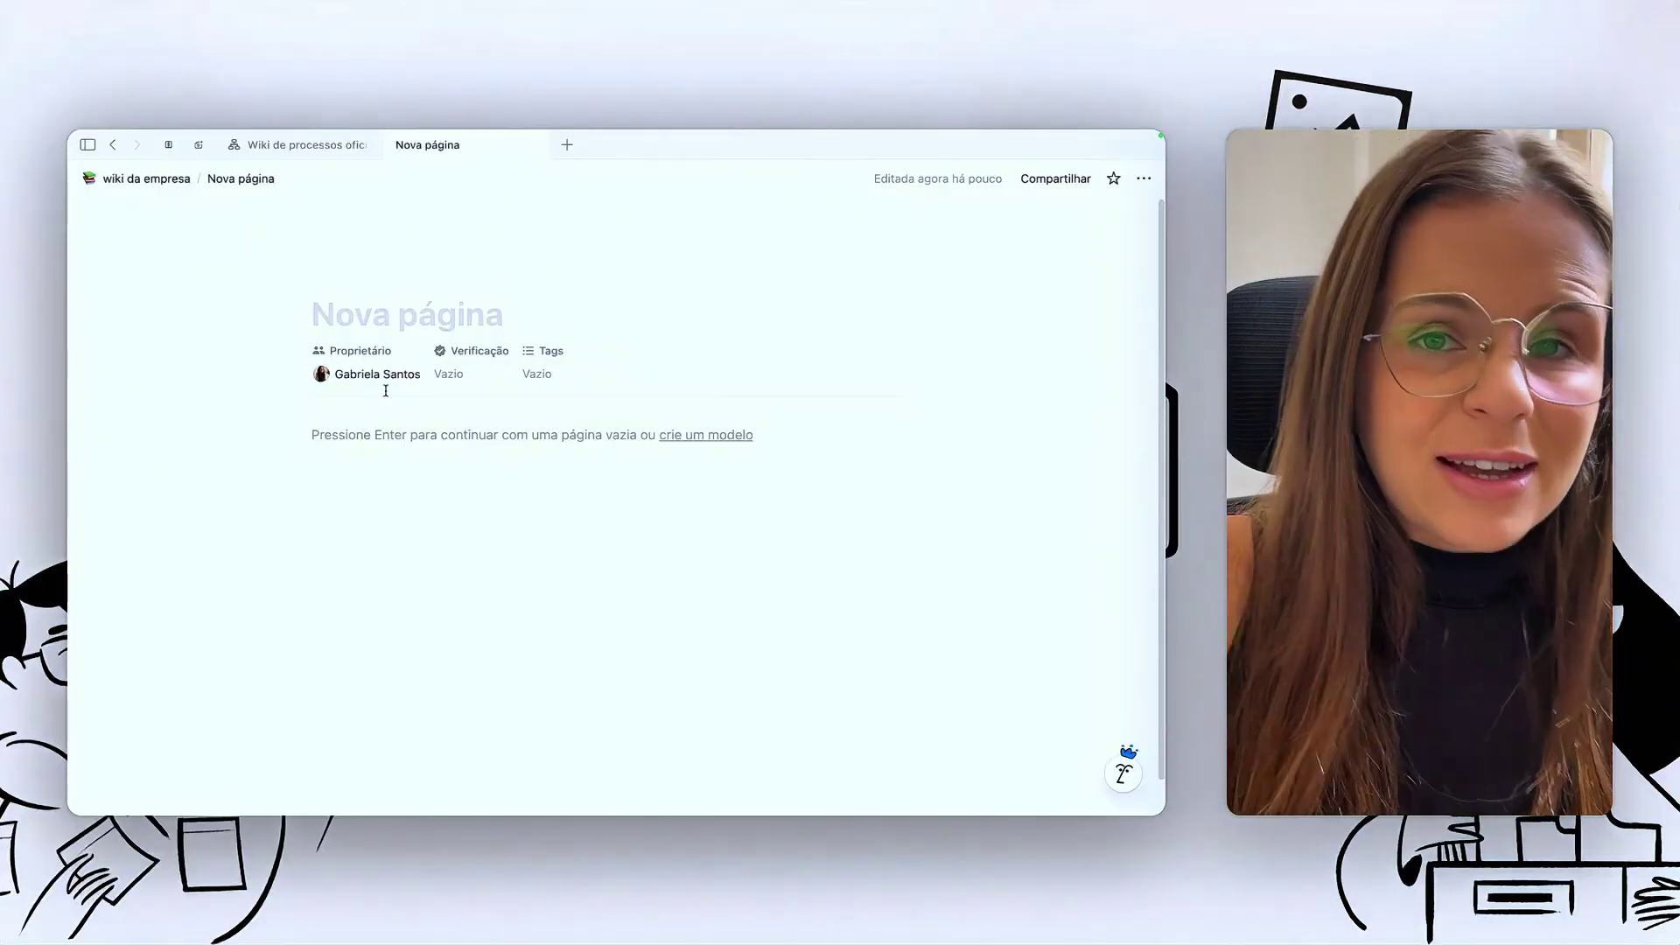
- Go back to the company wiki and show its Todas as páginas view
click(153, 180)
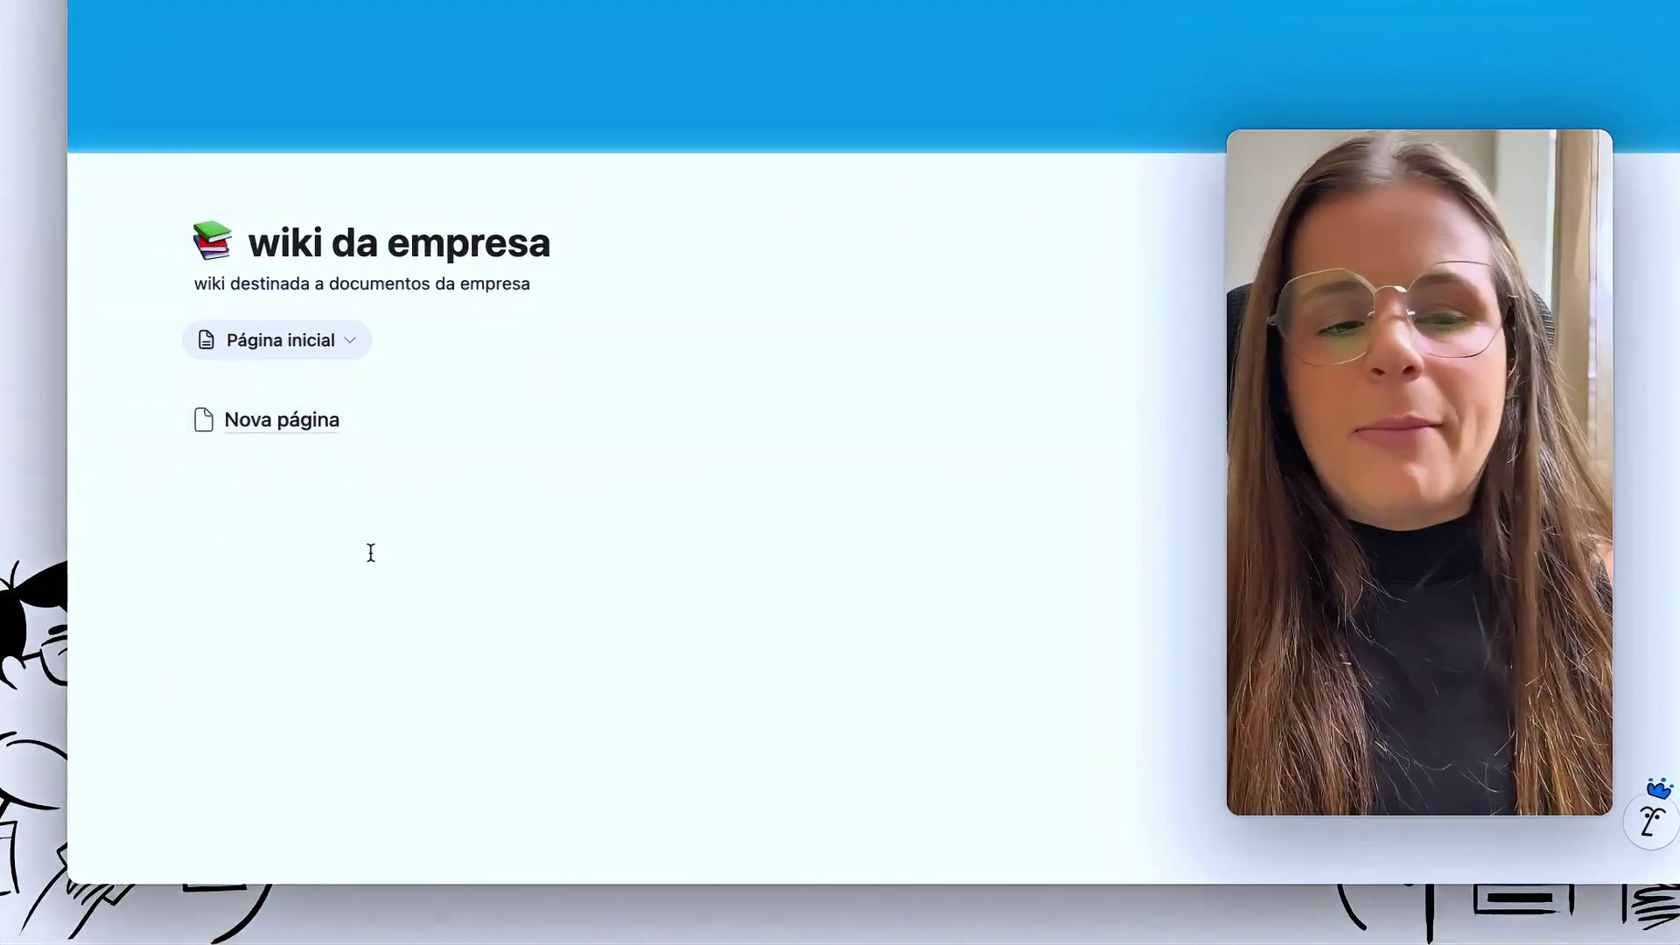
click(270, 355)
click(281, 424)
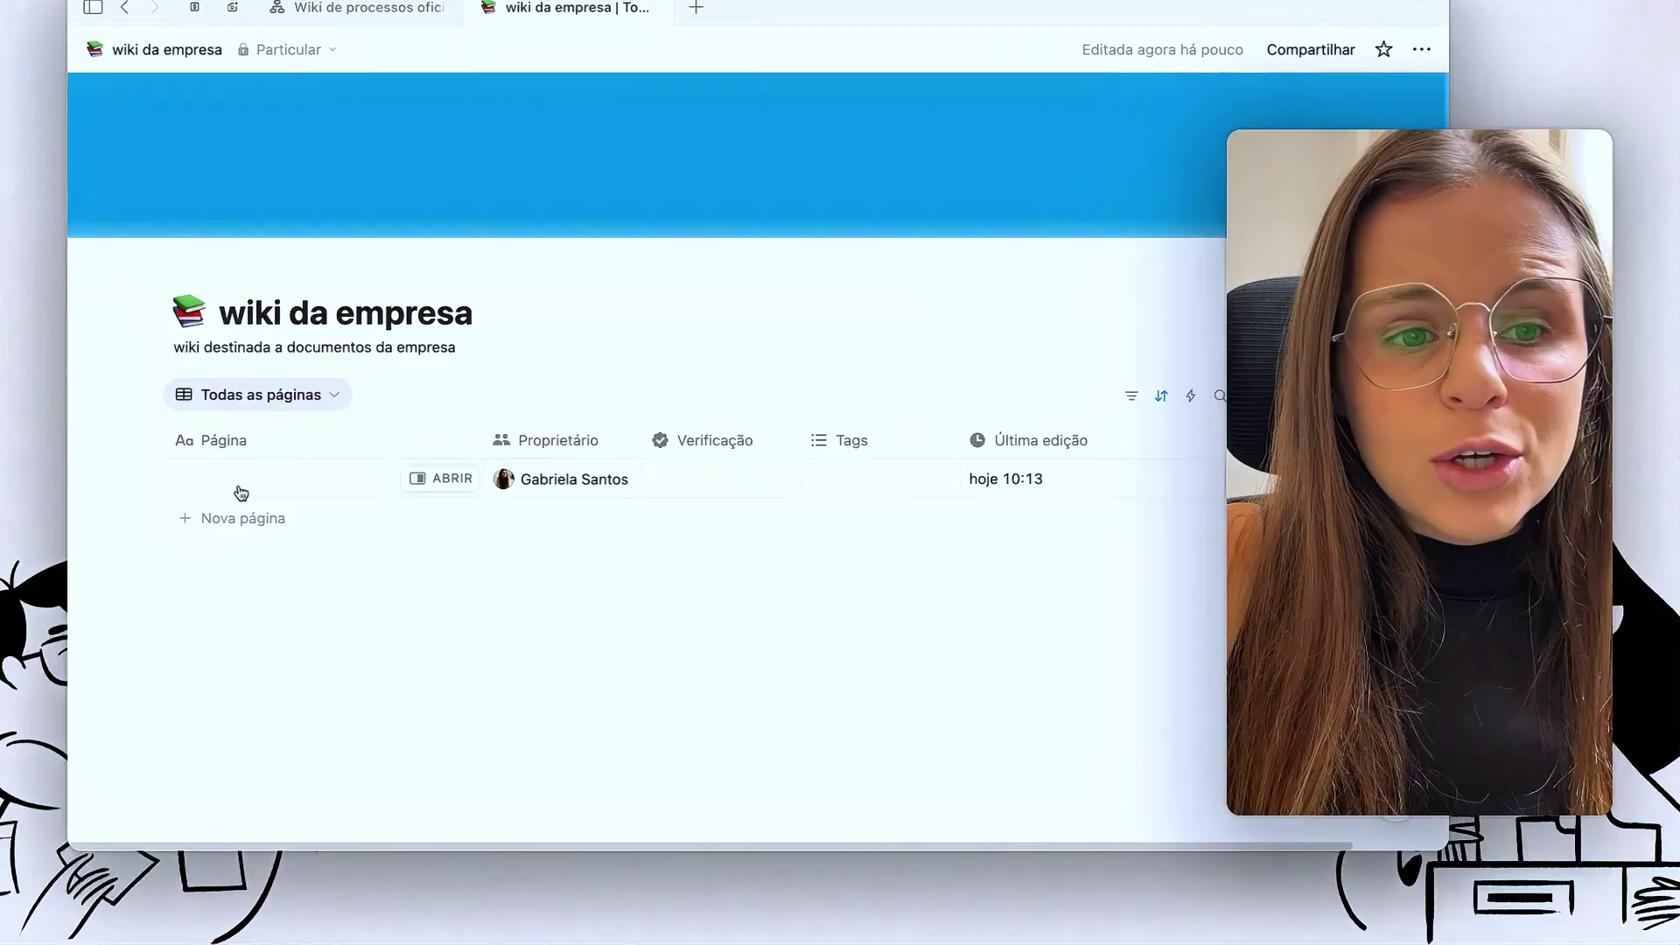
- Name the untitled page "teste" in the wiki's Todas as páginas table
click(210, 522)
text(teste)
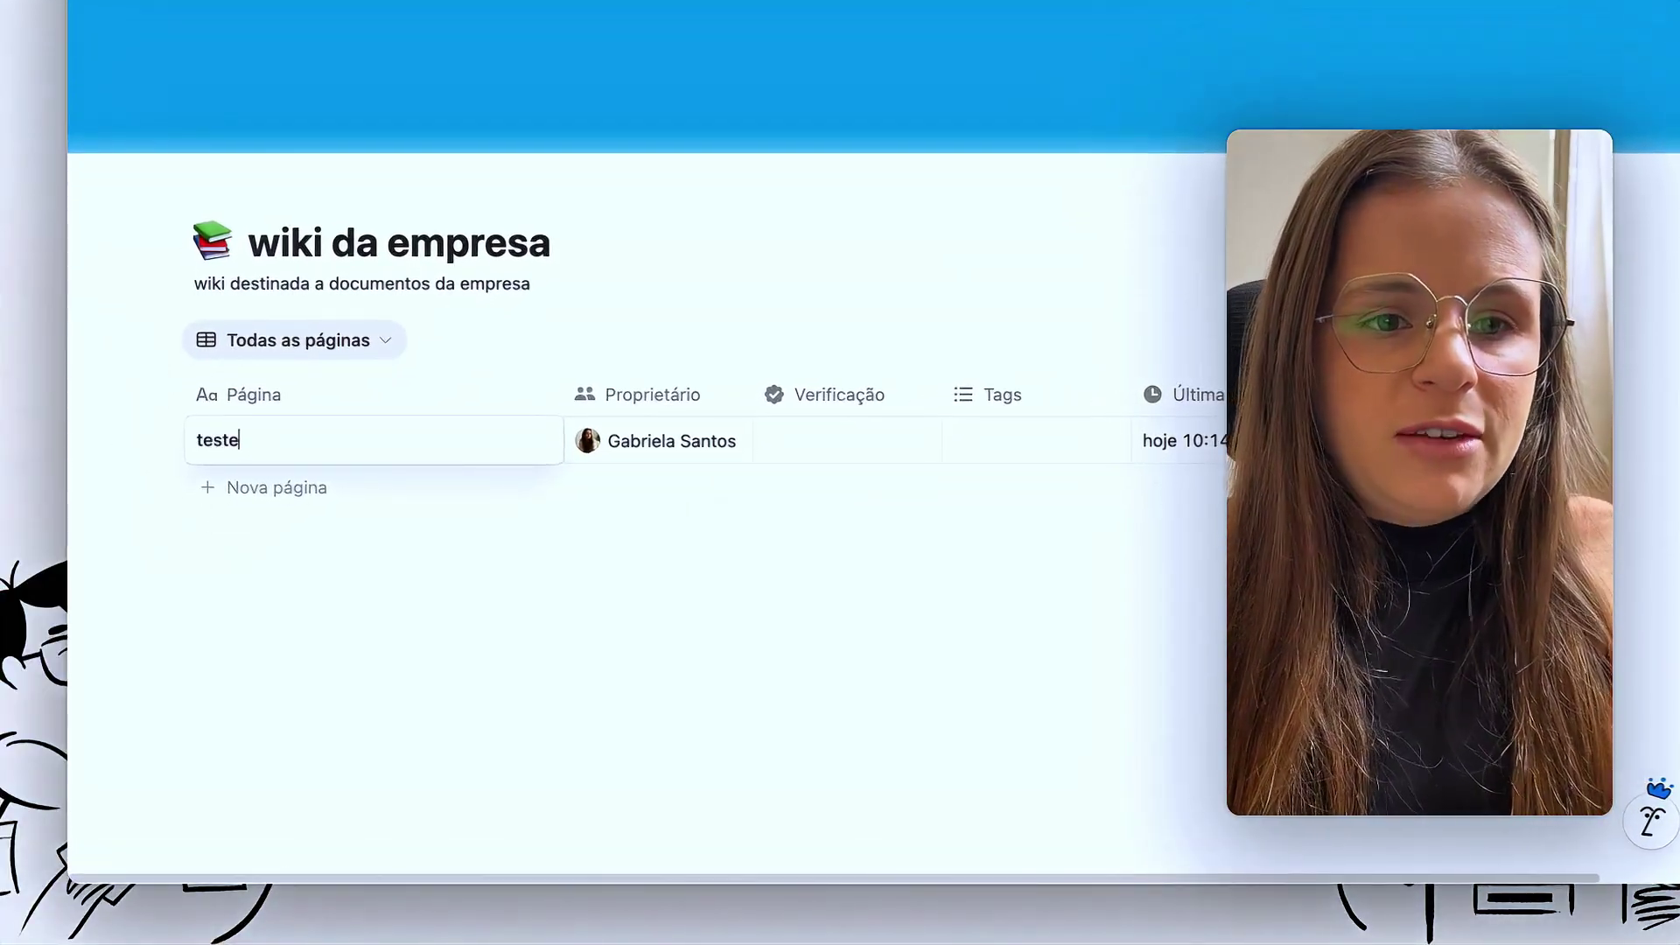
key(Return)
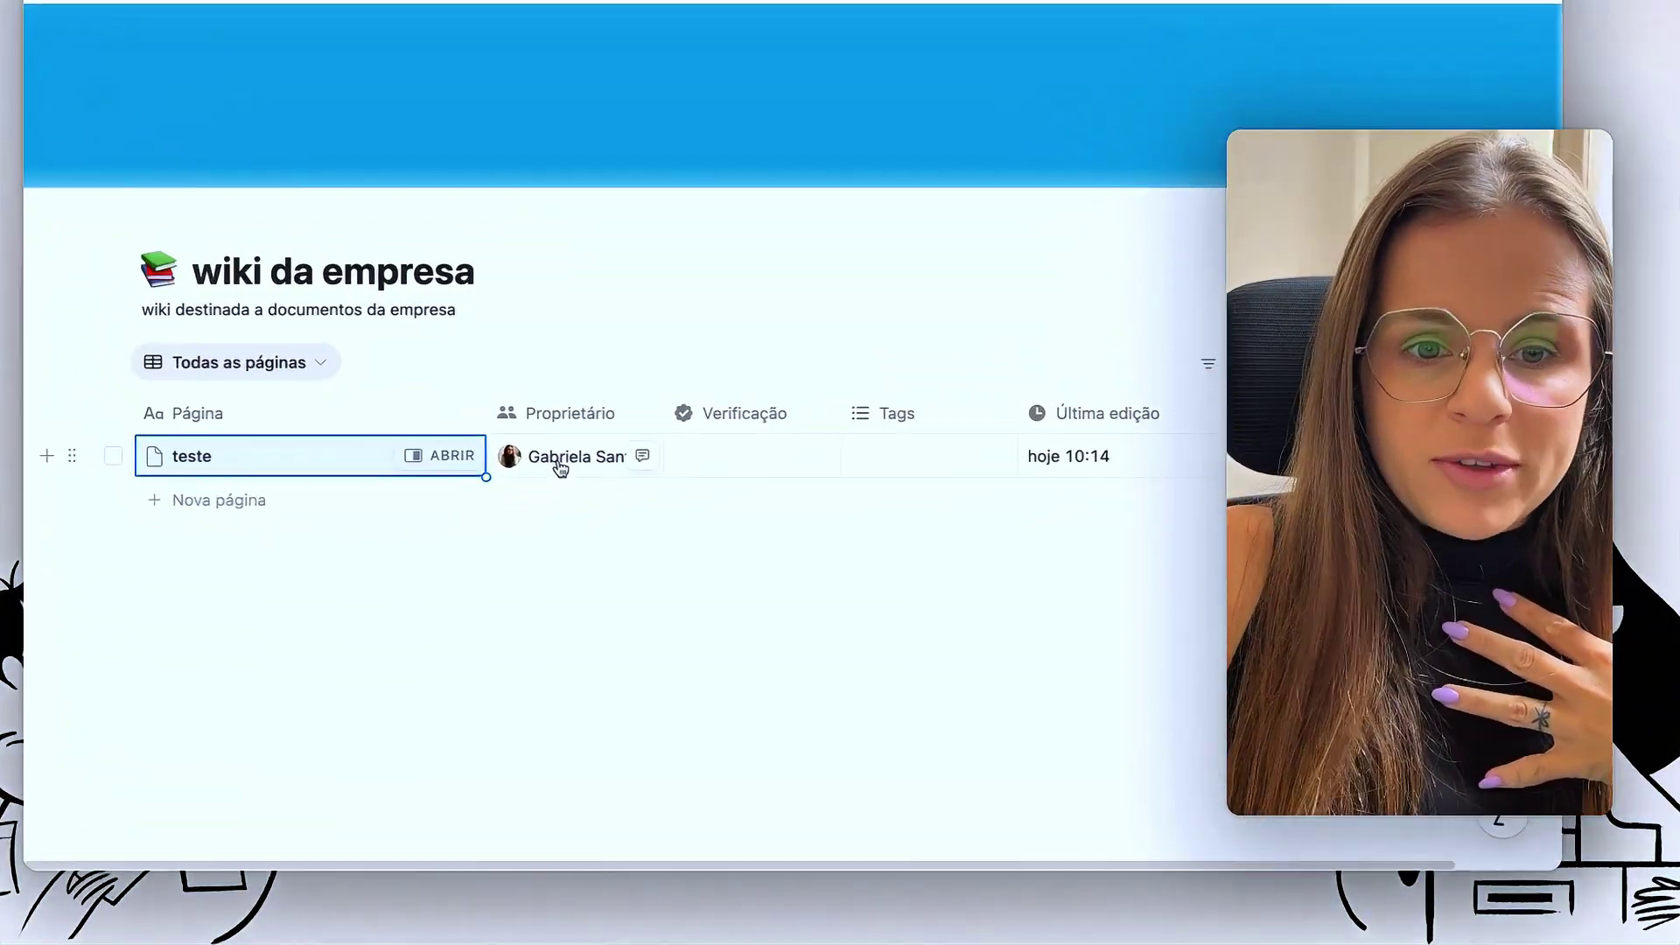
click(448, 527)
key(Escape)
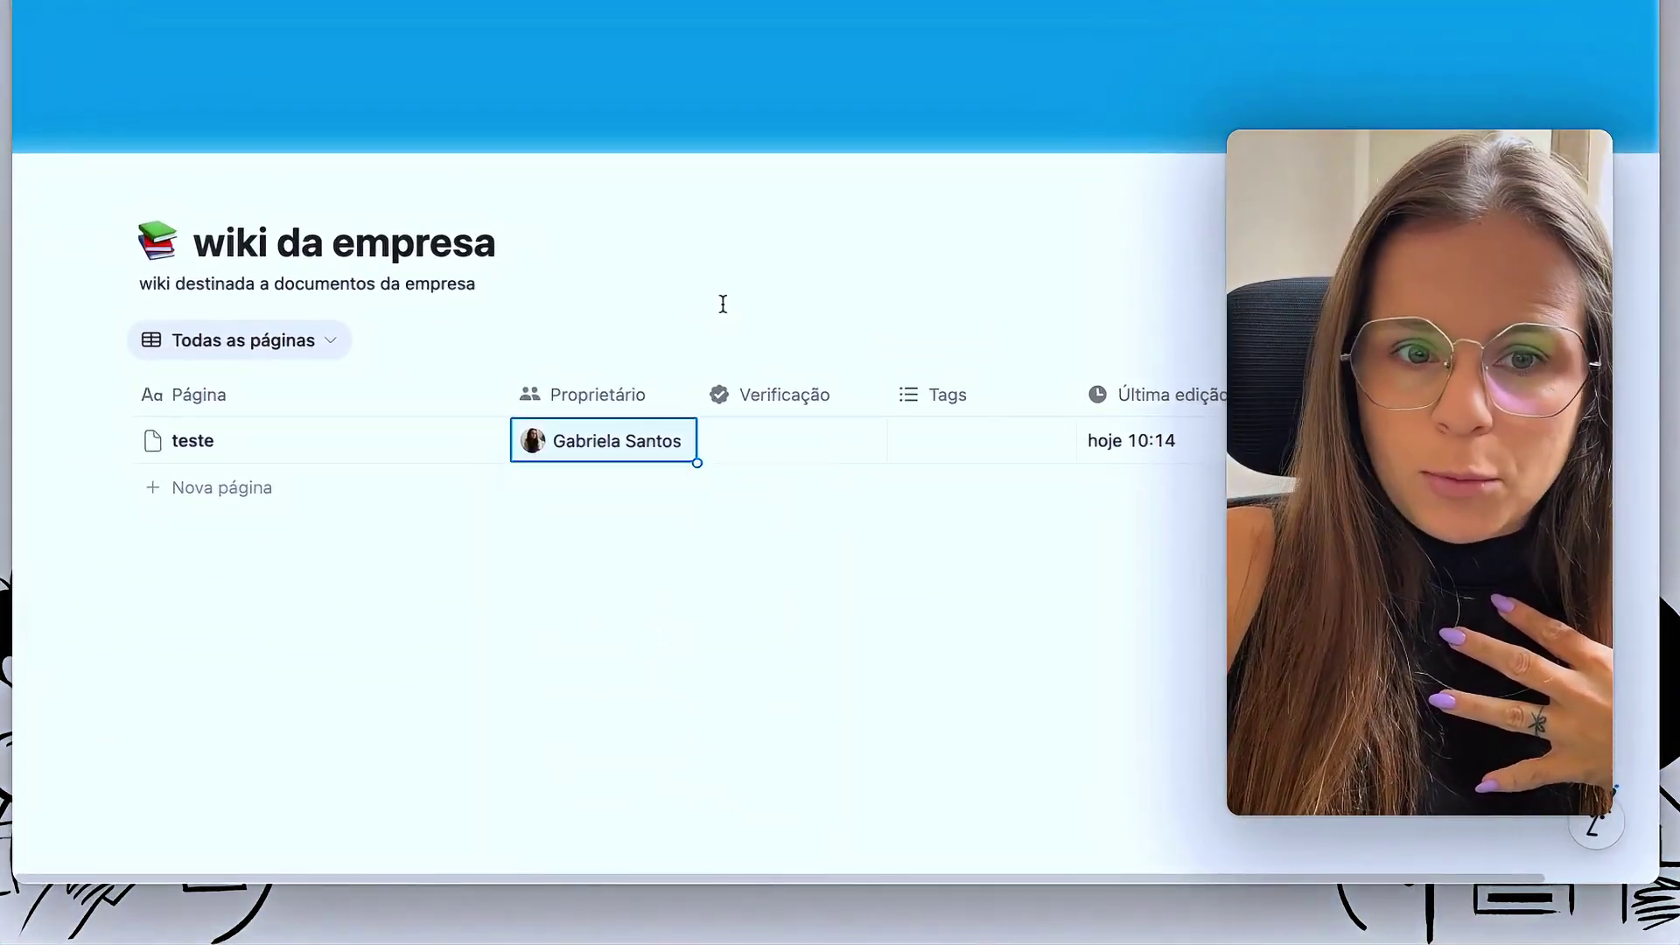
- Show the Páginas que possuo view and reassign the "teste" page's Proprietário to another workspace member
click(291, 348)
click(232, 470)
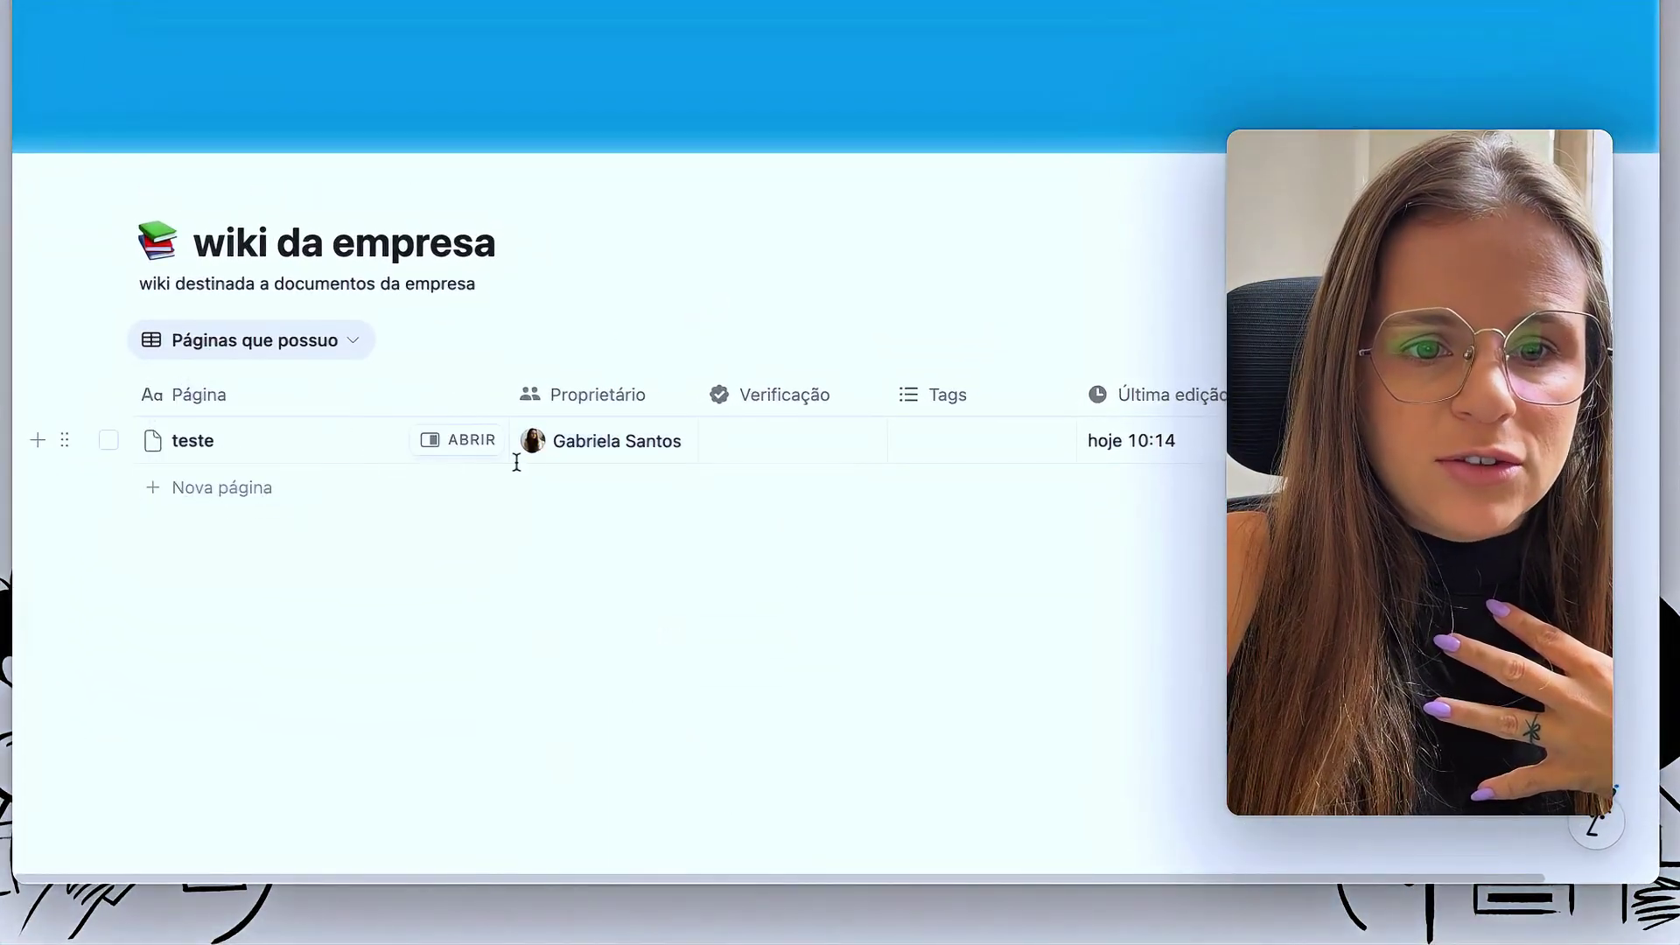
click(575, 451)
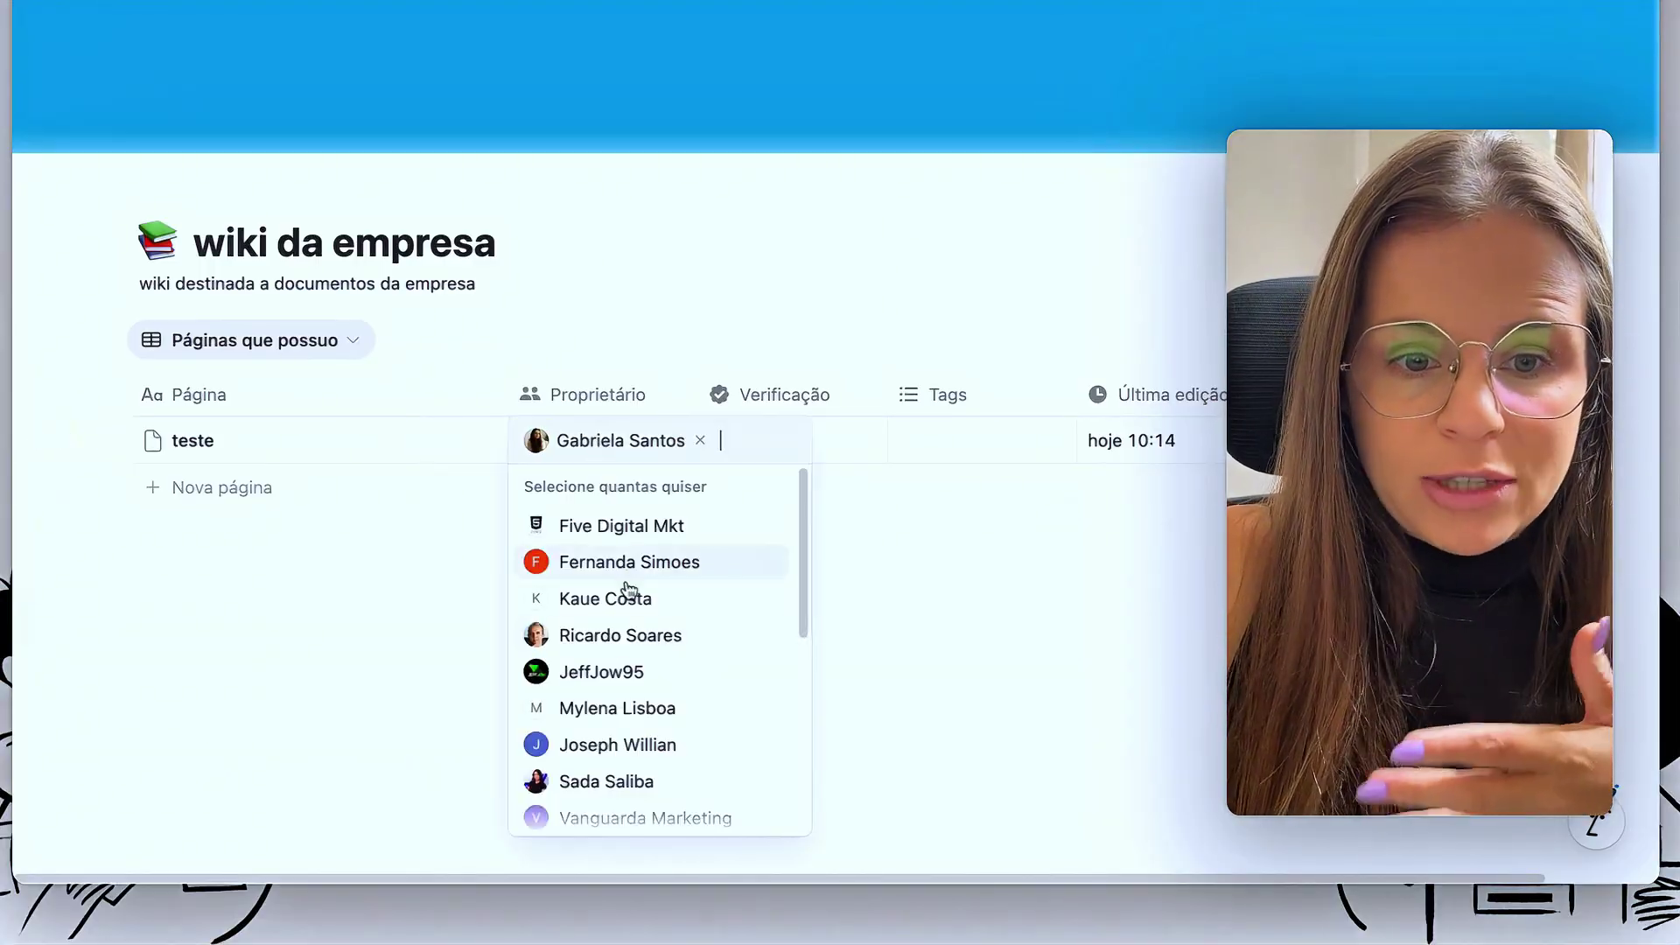
click(619, 594)
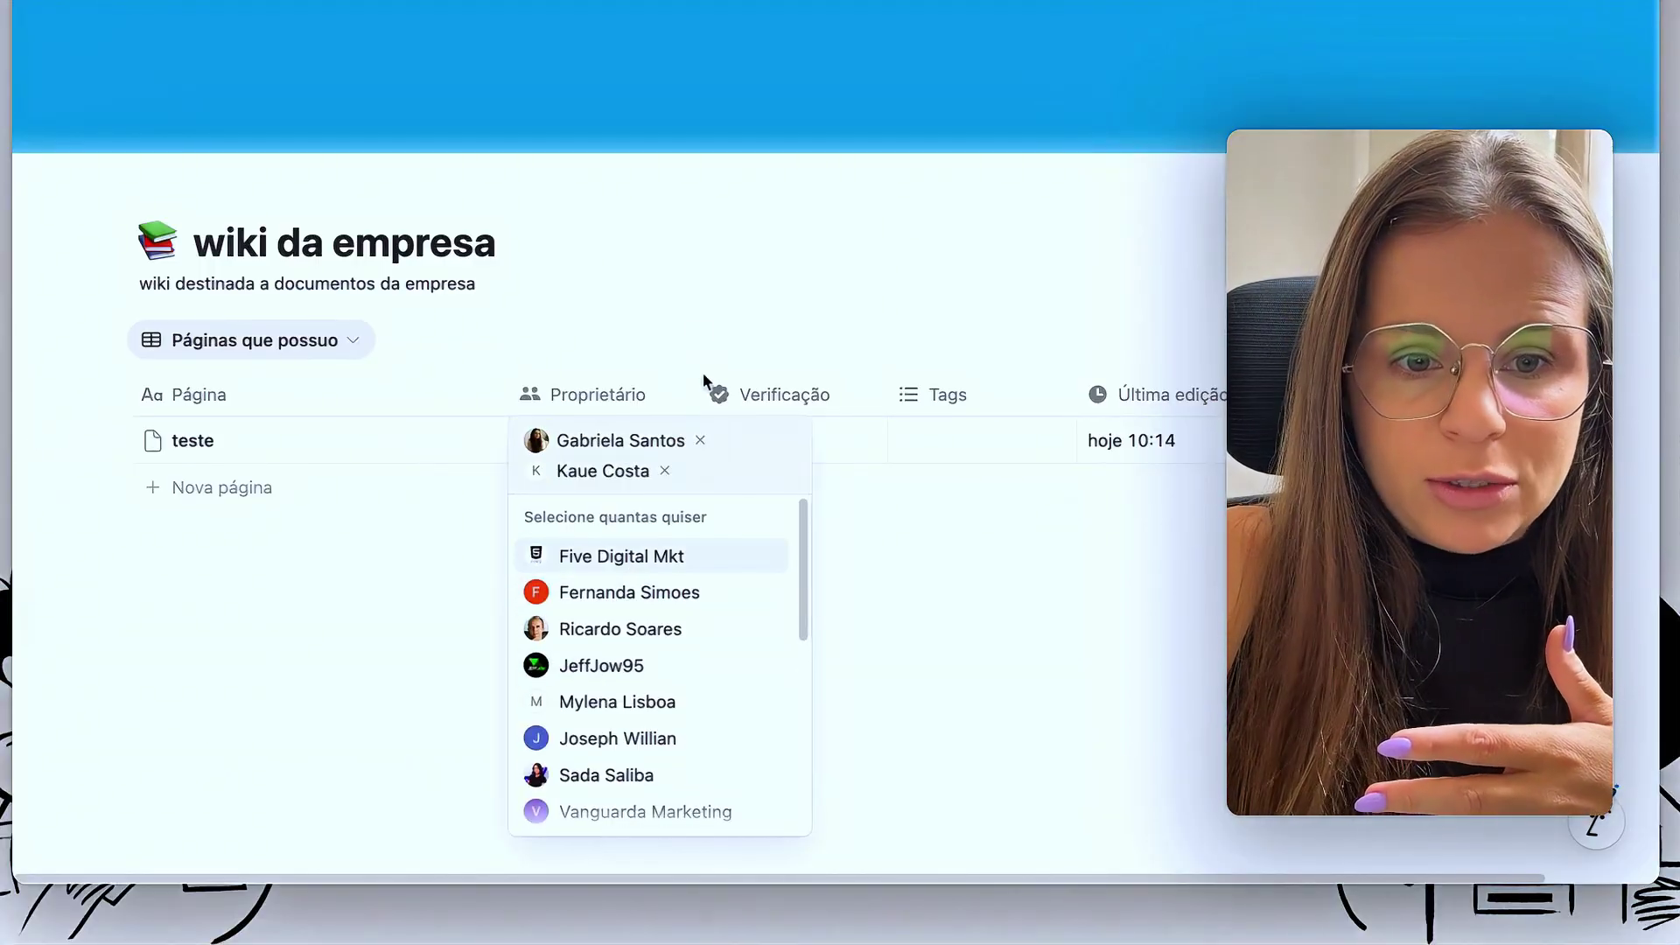
click(700, 440)
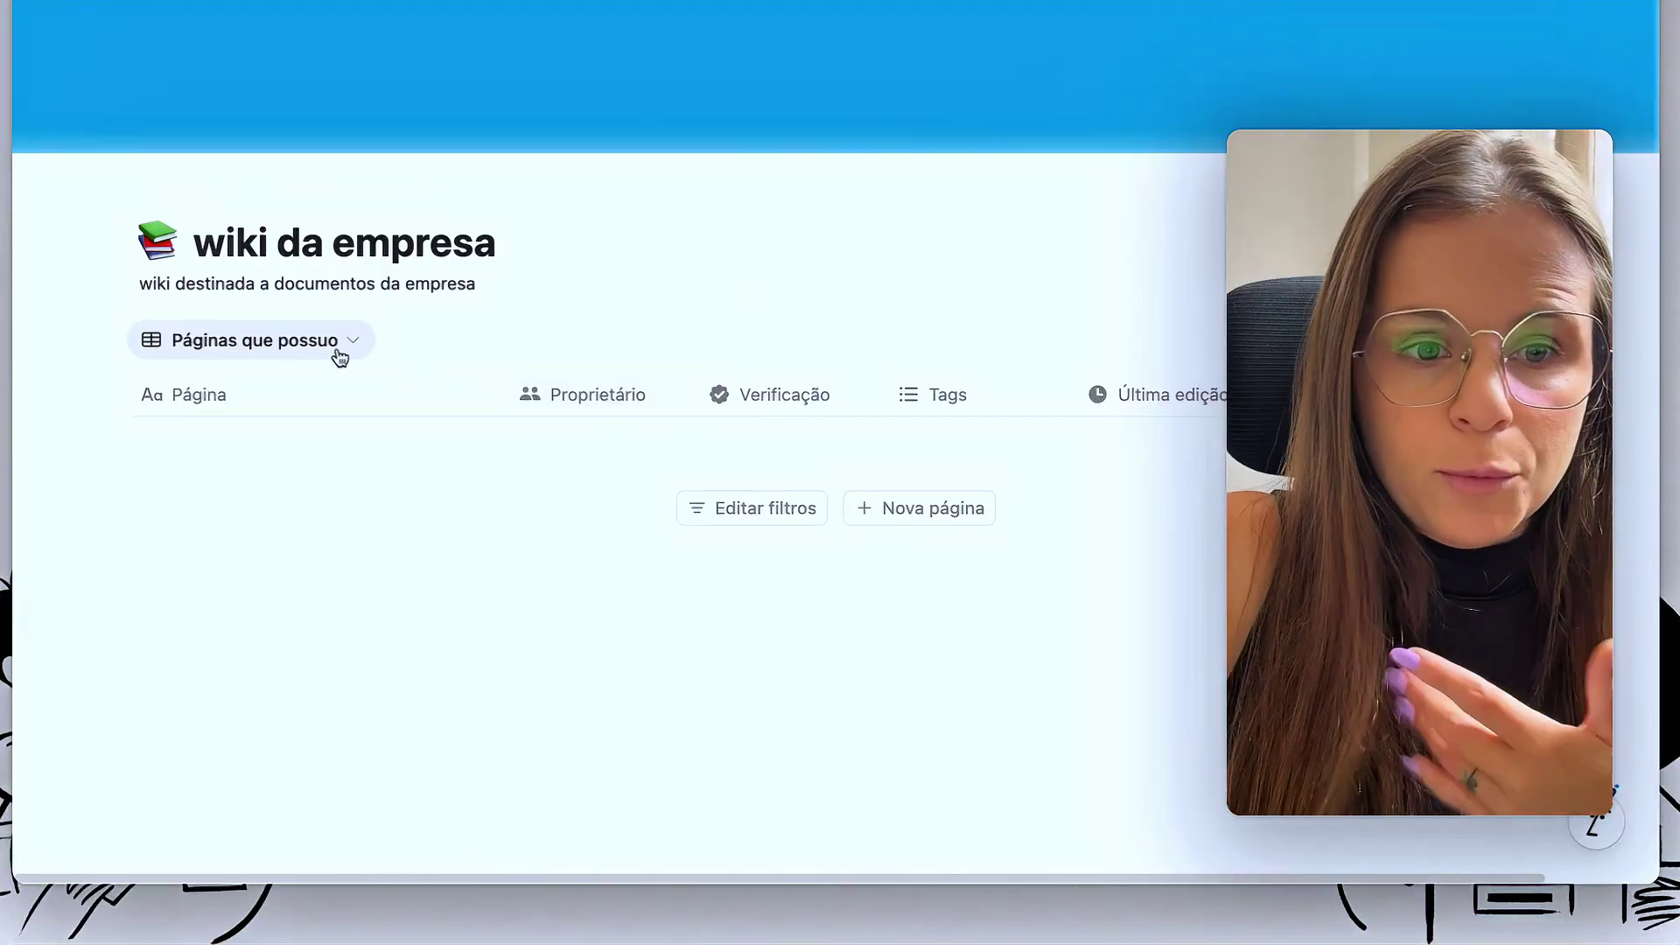
- Return to the Todas as páginas view and restore the original owner of the "teste" page
click(333, 350)
click(264, 423)
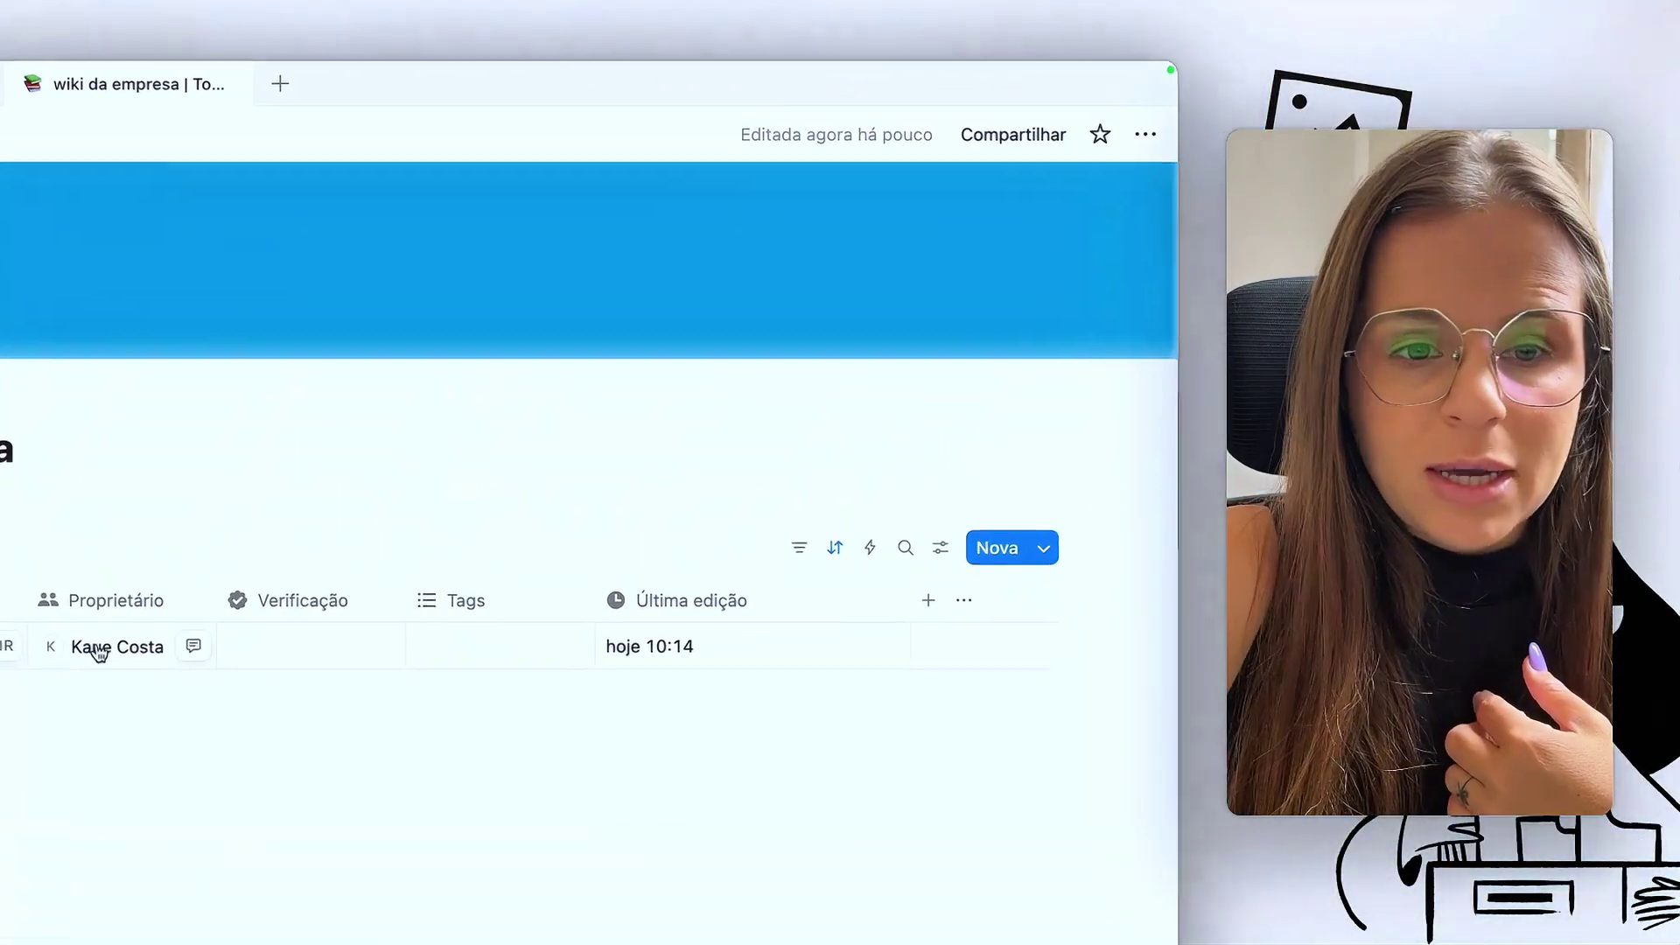
click(597, 441)
click(170, 680)
click(158, 766)
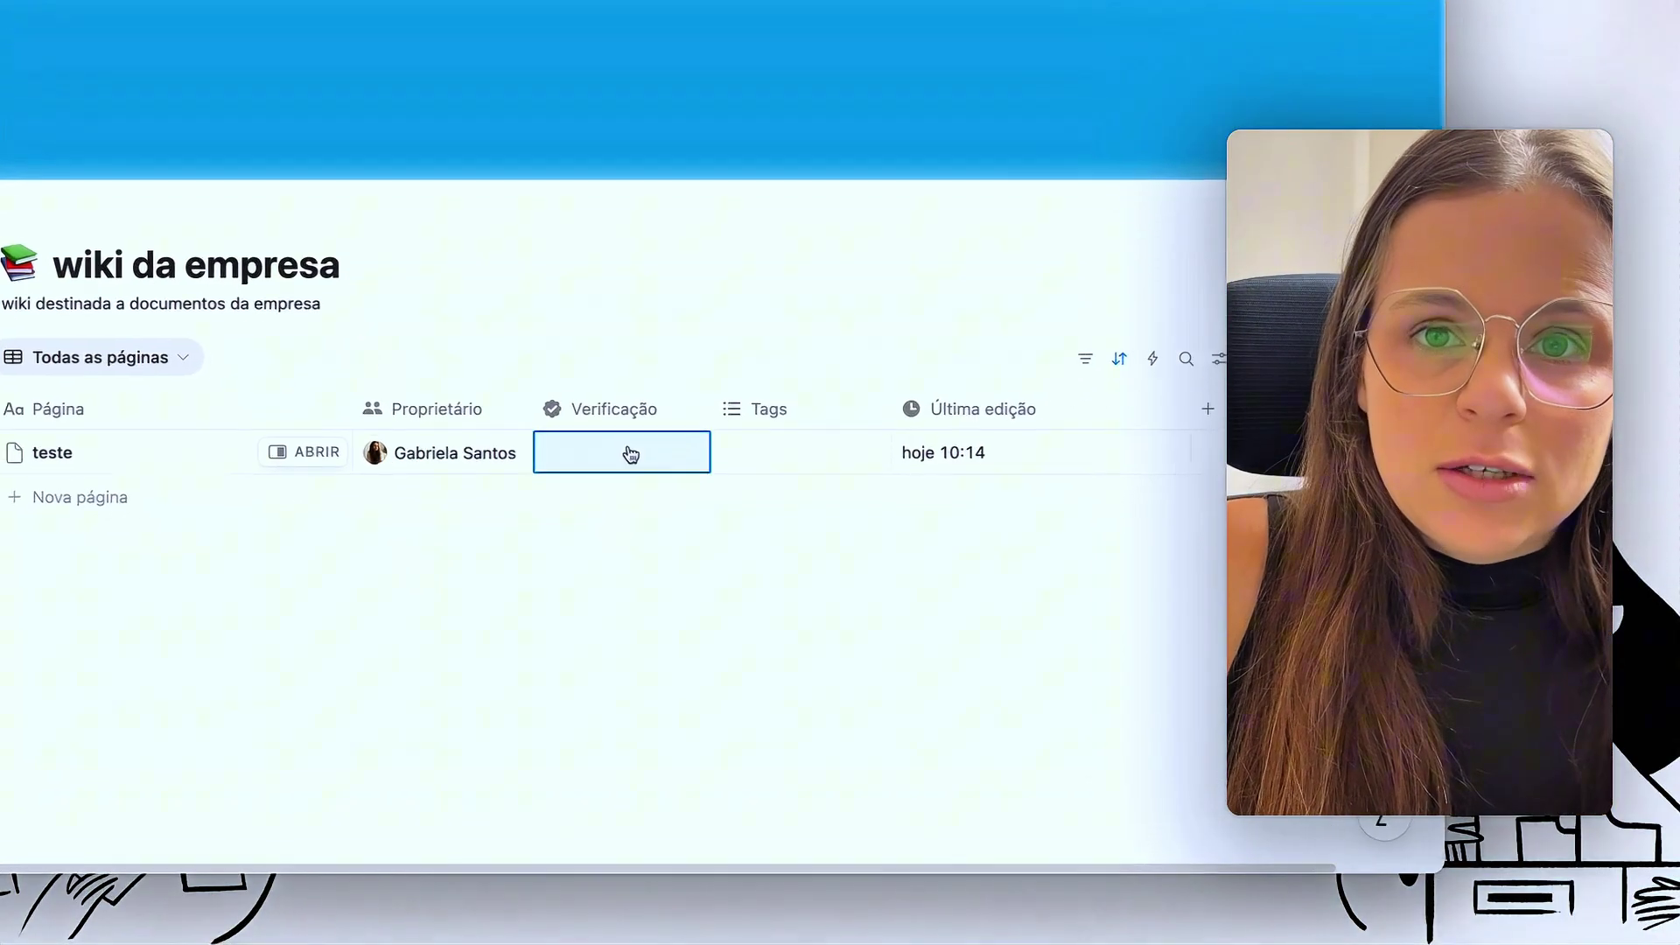
- Verify the "teste" page for 7 days, and remove that verification again
click(595, 520)
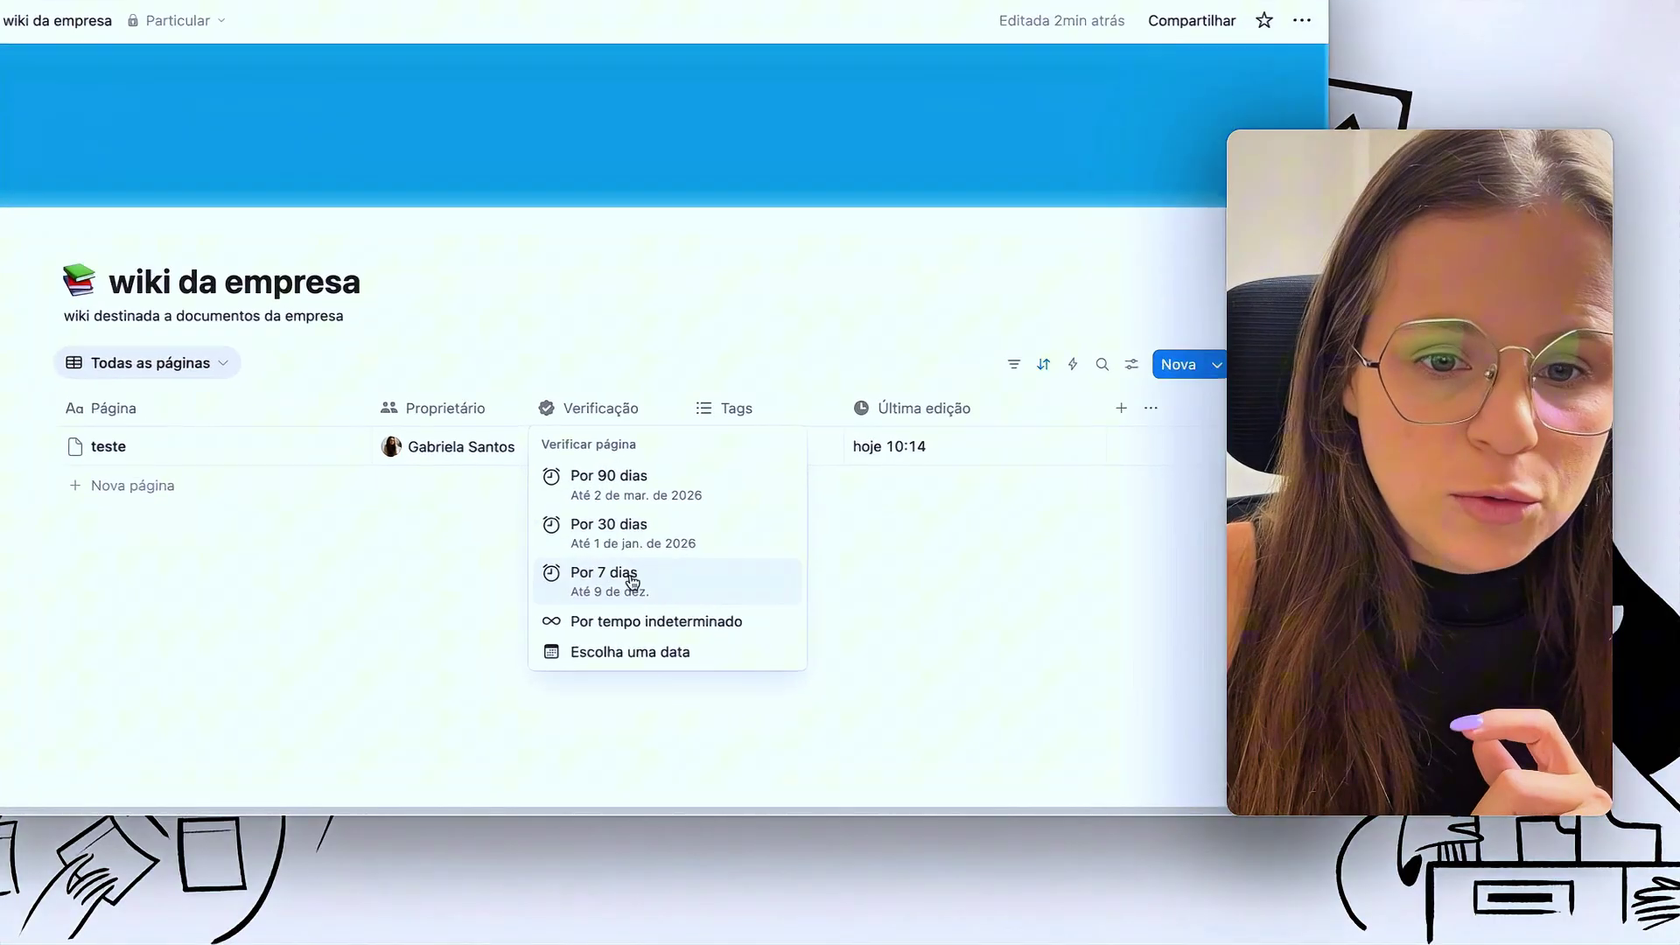
click(592, 627)
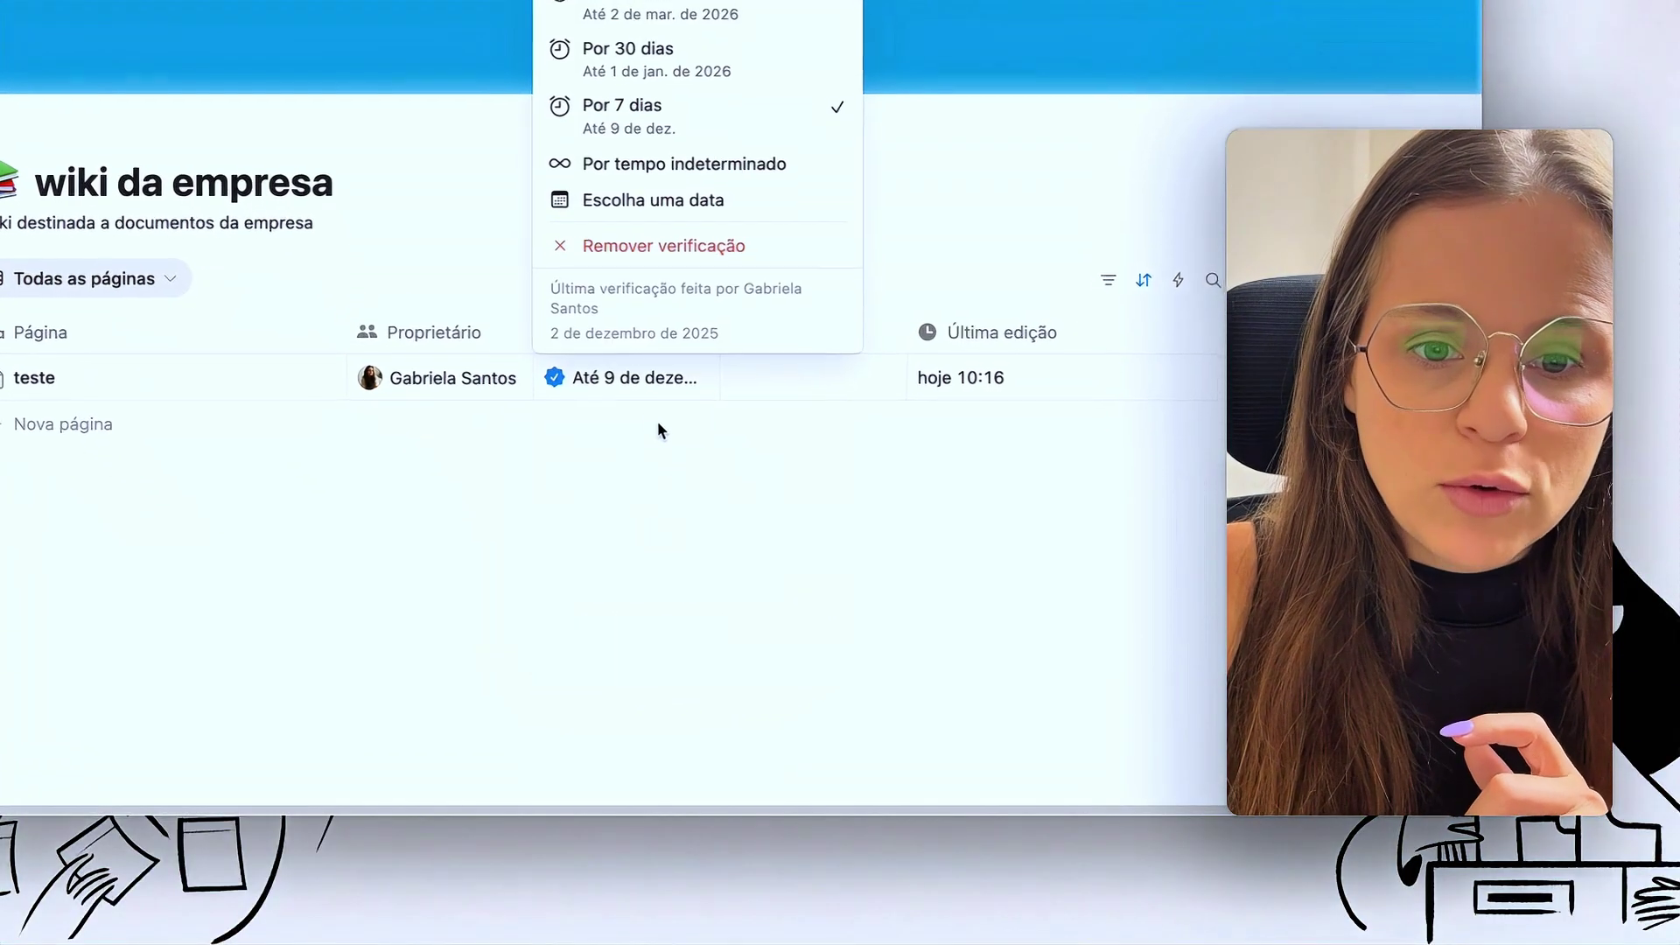
click(617, 376)
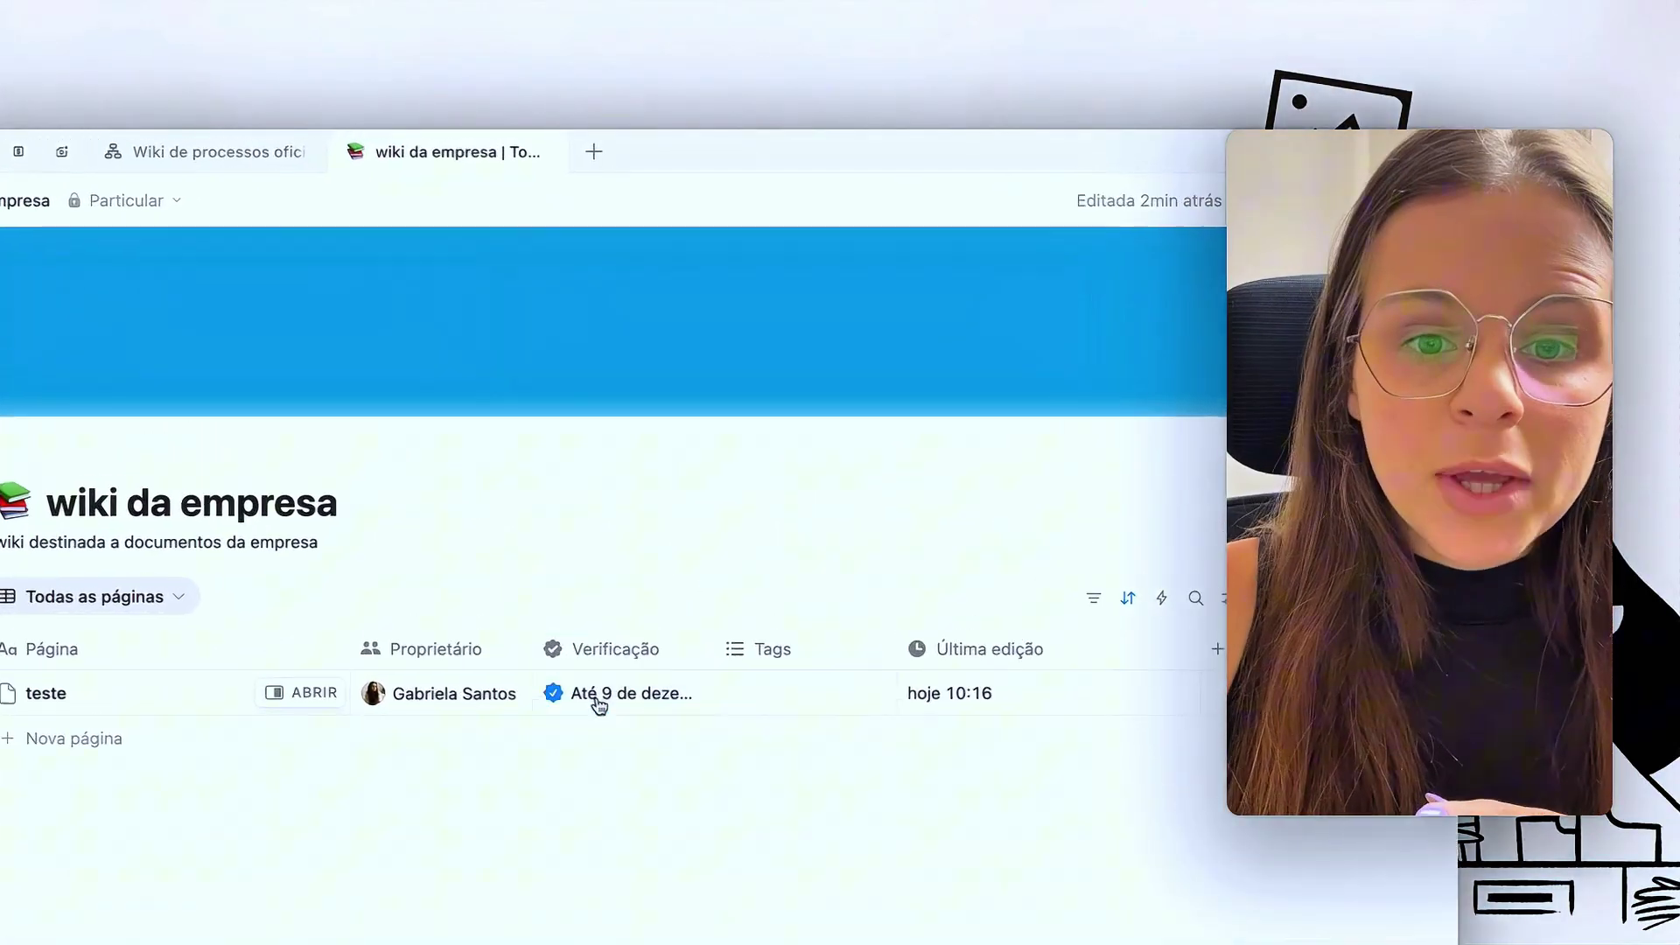
click(570, 522)
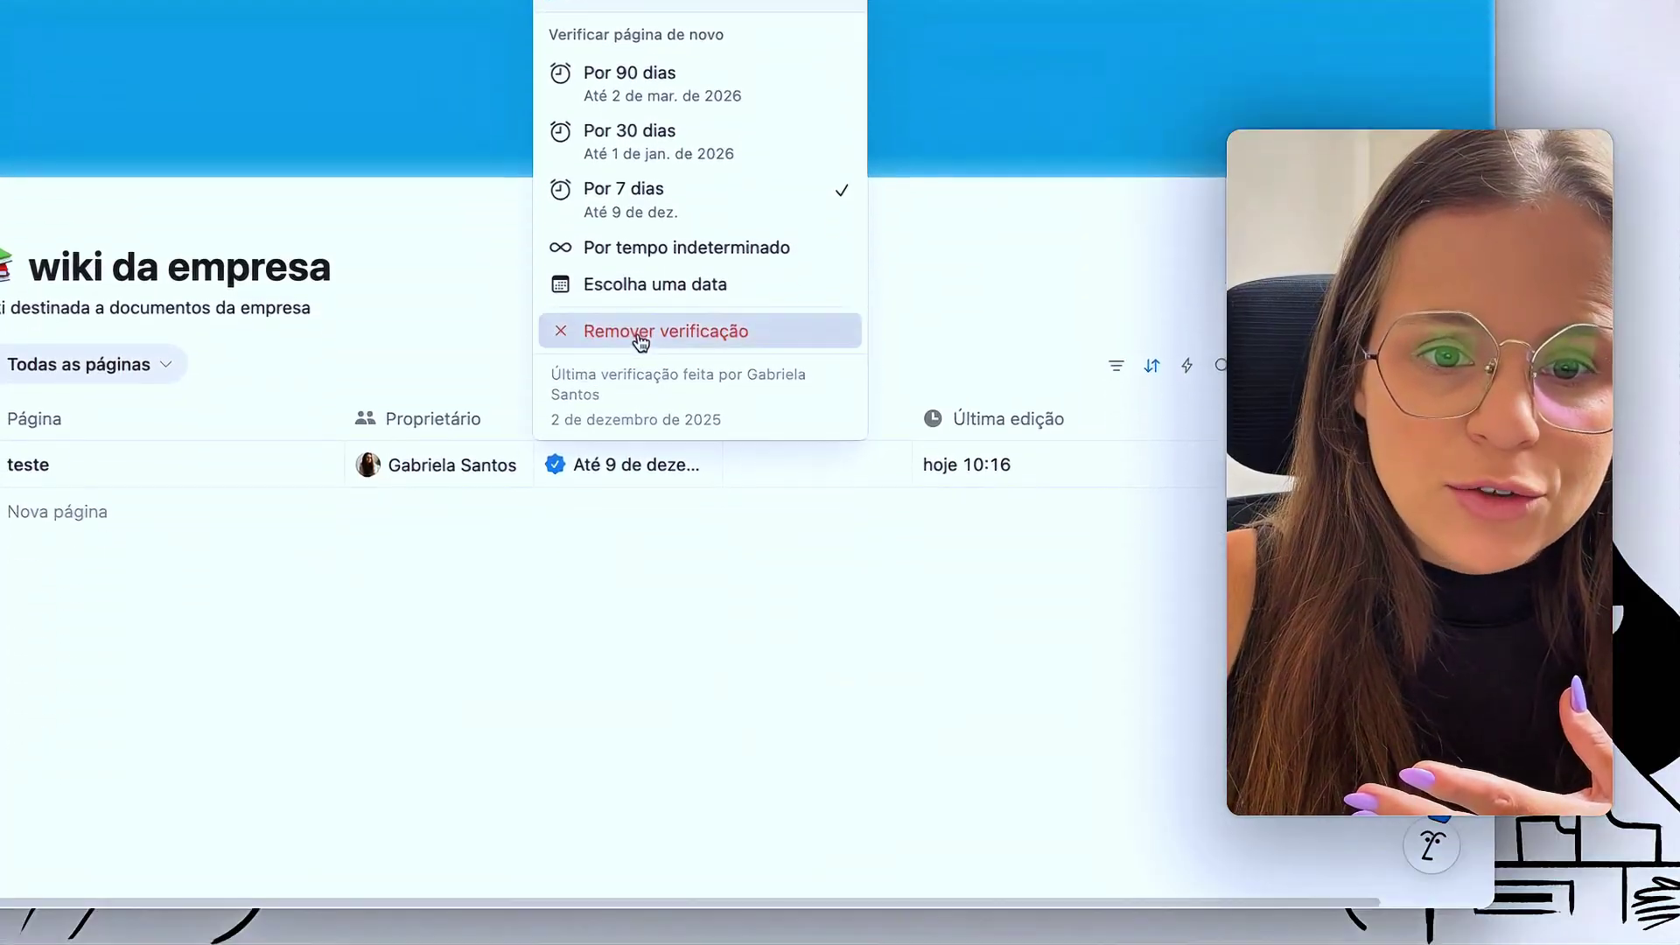
click(641, 333)
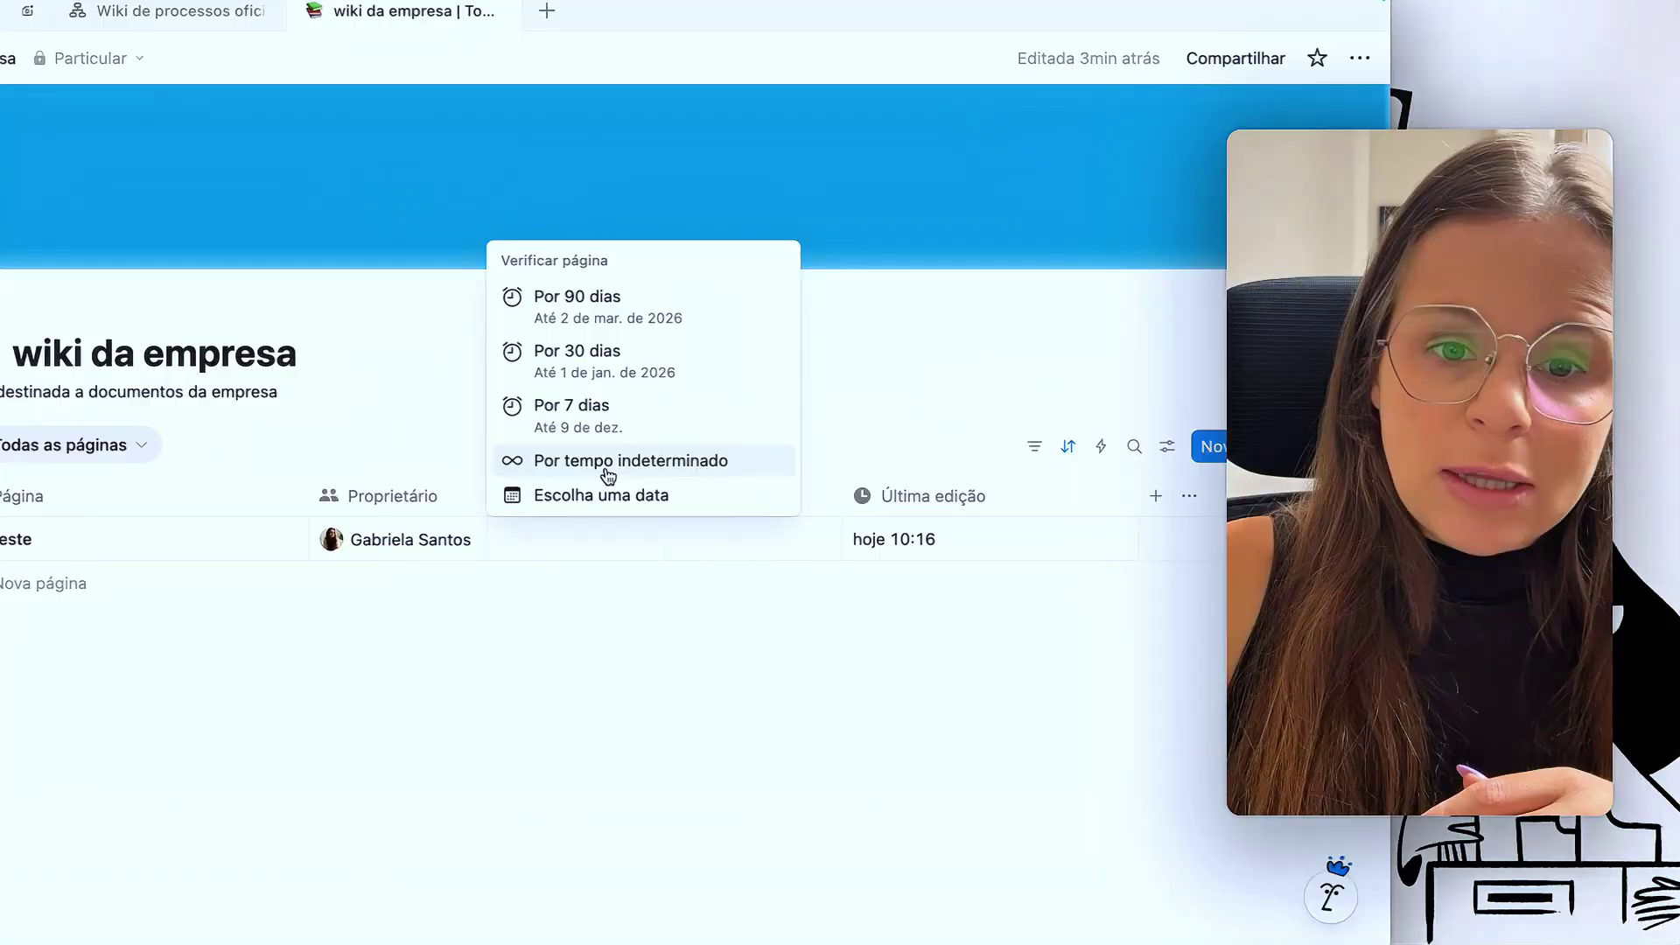
- Verify the "teste" page with Por tempo indeterminado, and remove that verification
click(612, 465)
key(Escape)
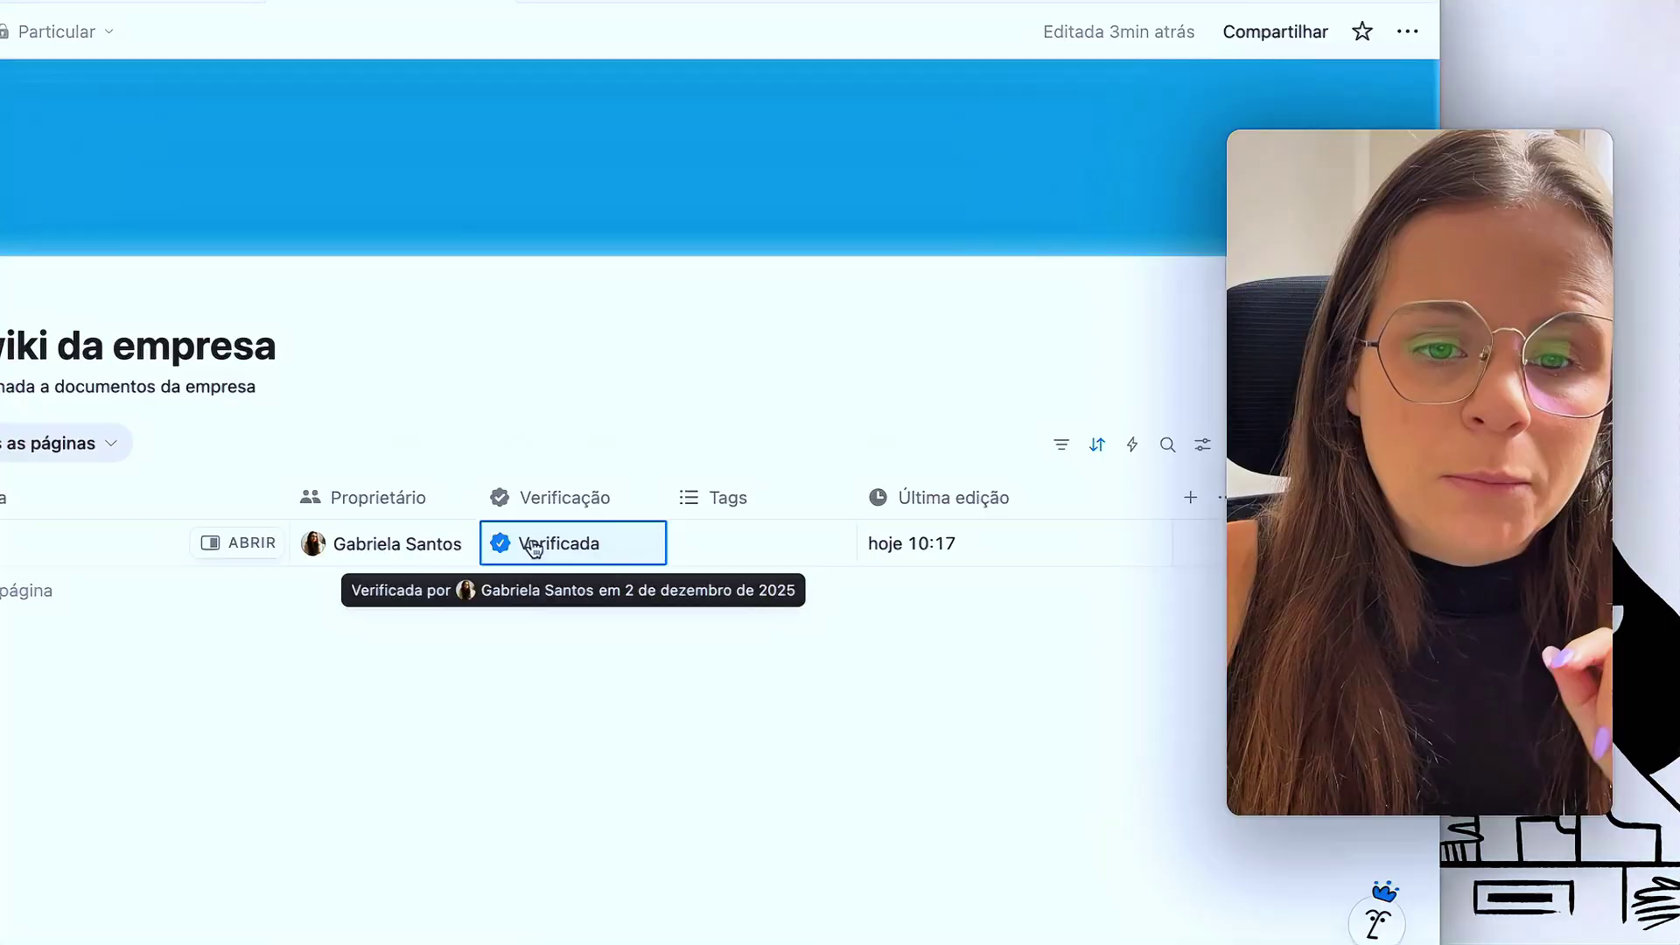
click(536, 546)
click(595, 405)
click(584, 494)
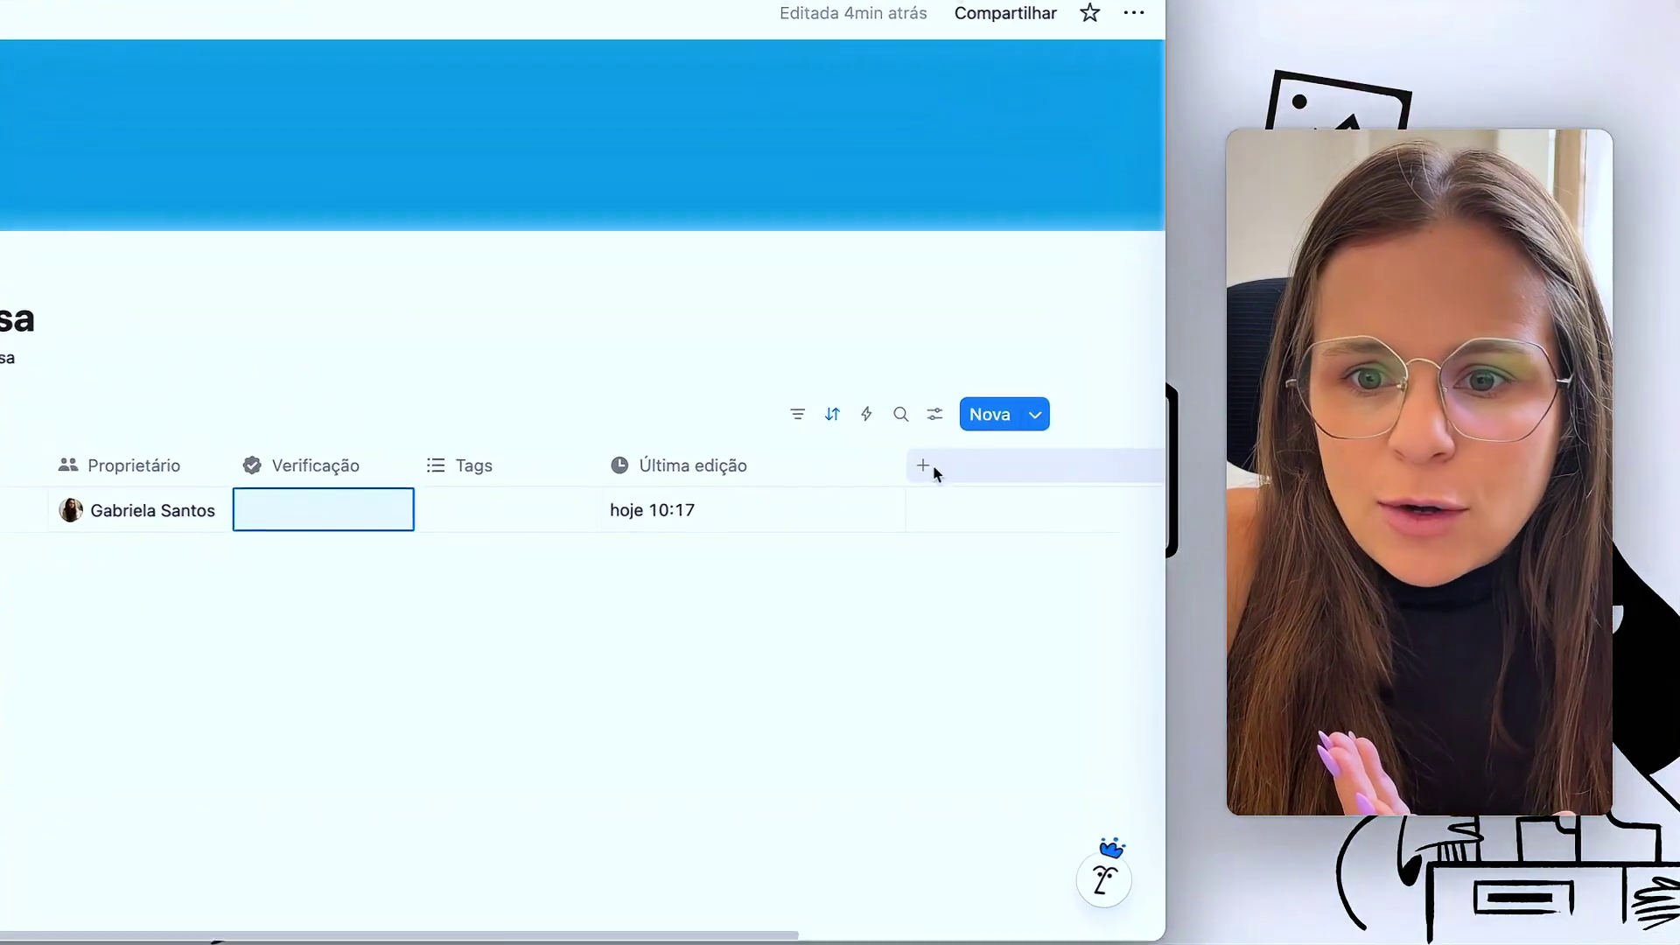
- Look through the property types that can be added to the wiki's table, without adding one
click(999, 488)
scroll(833, 770, down, 5)
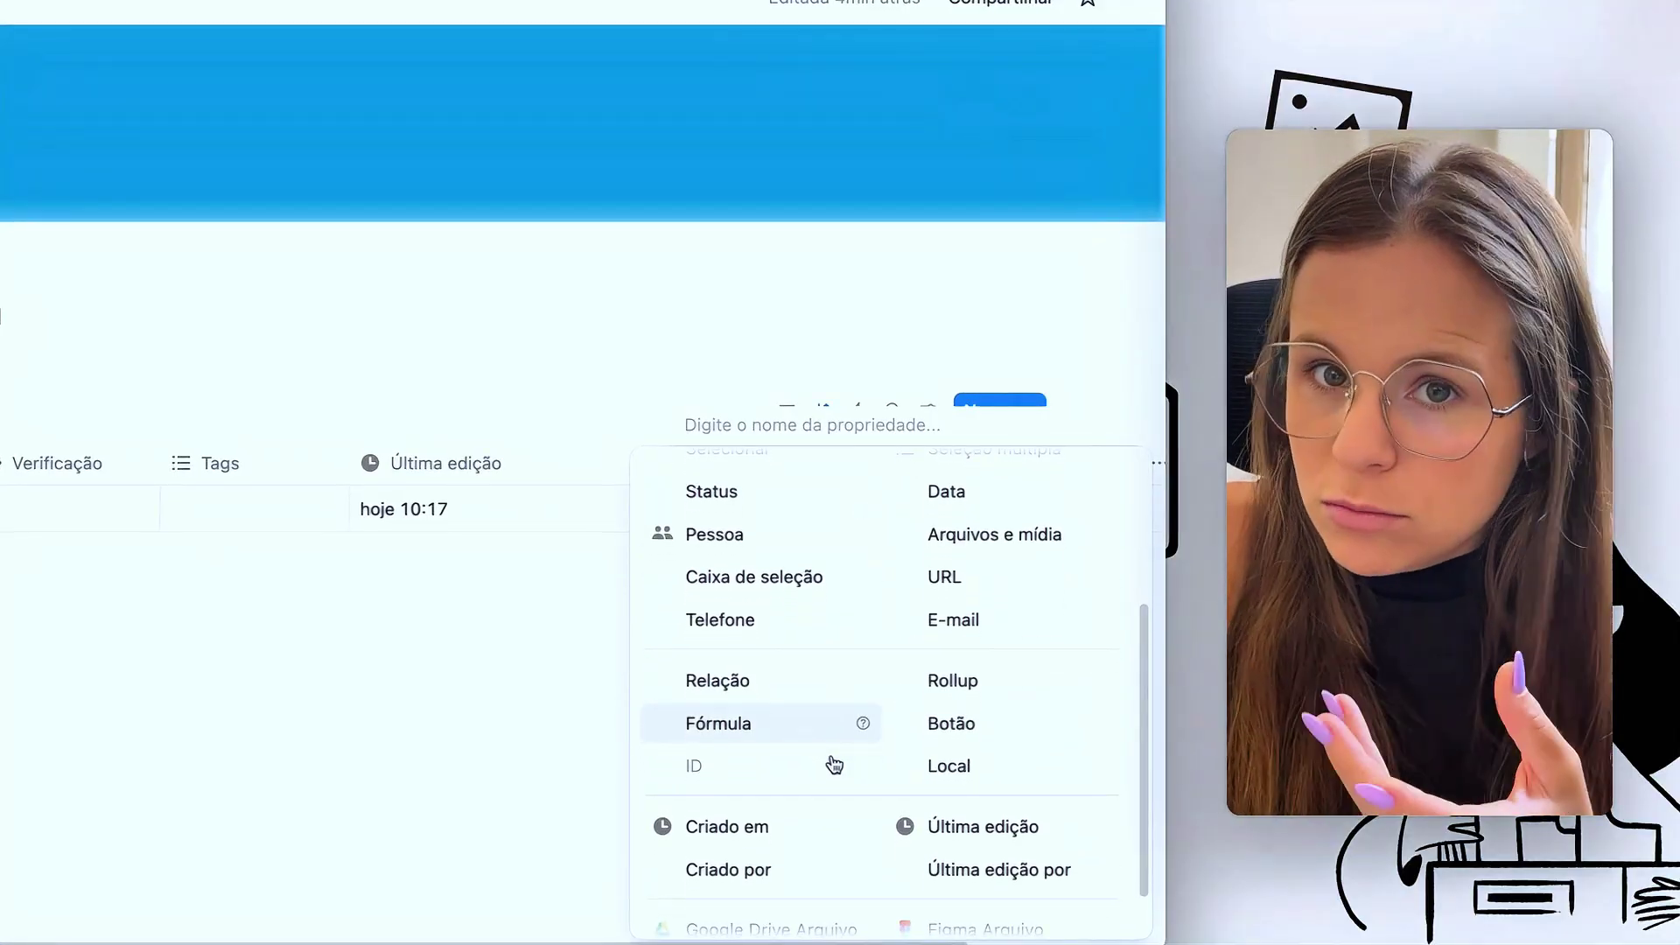
scroll(925, 703, down, 2)
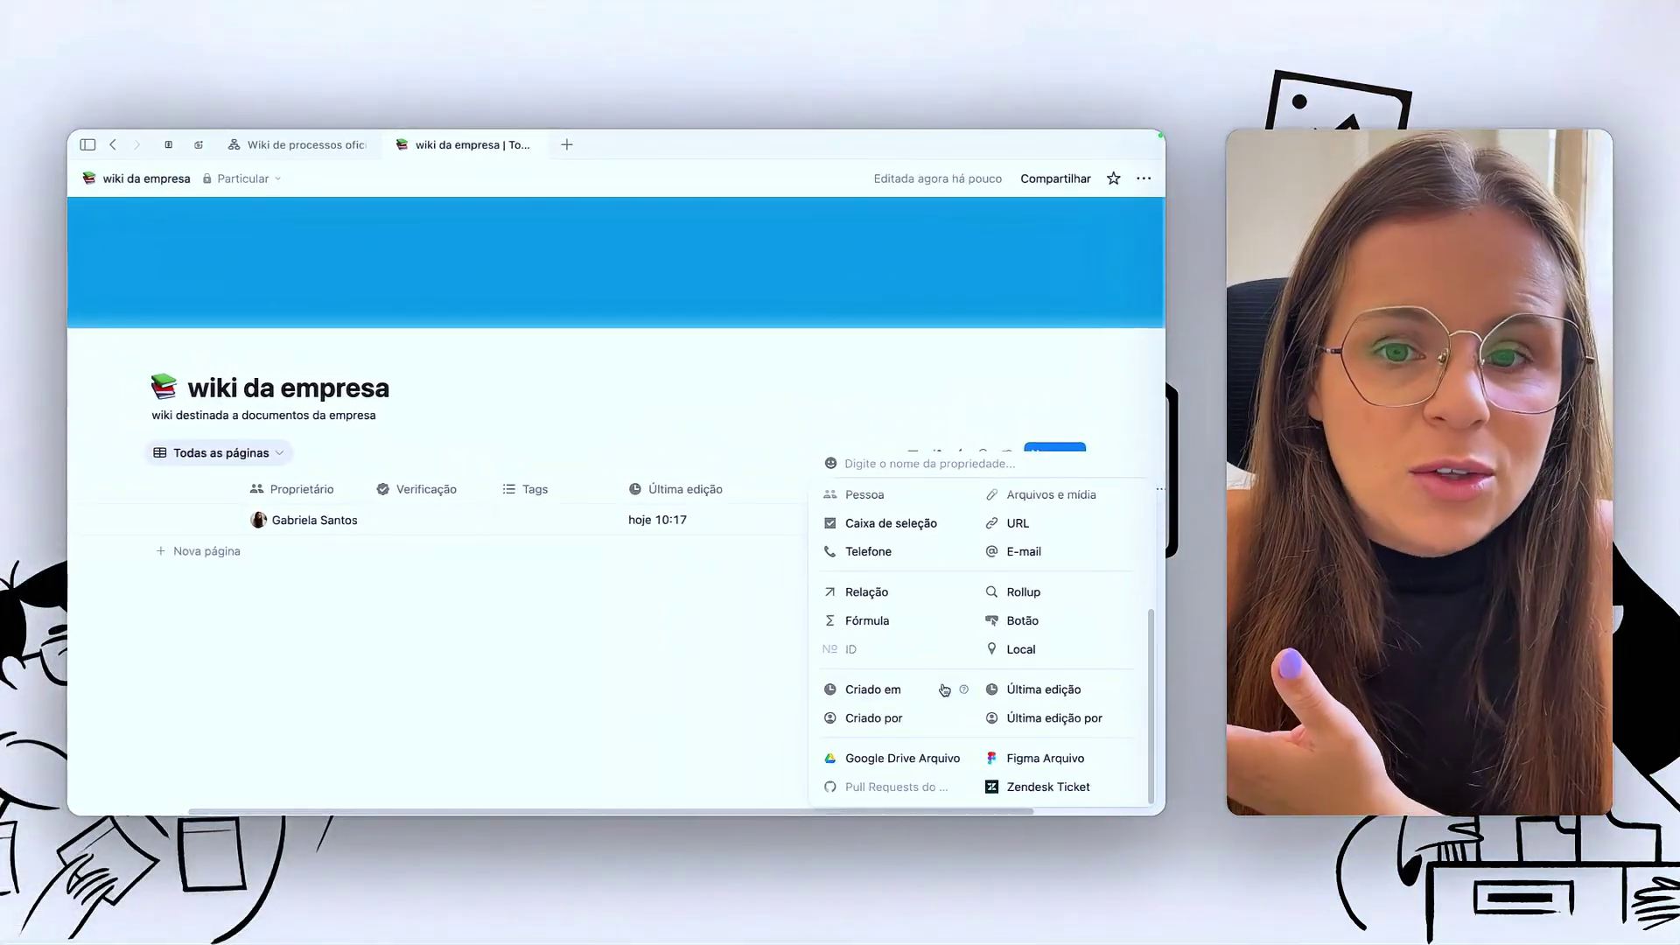
scroll(914, 656, up, 3)
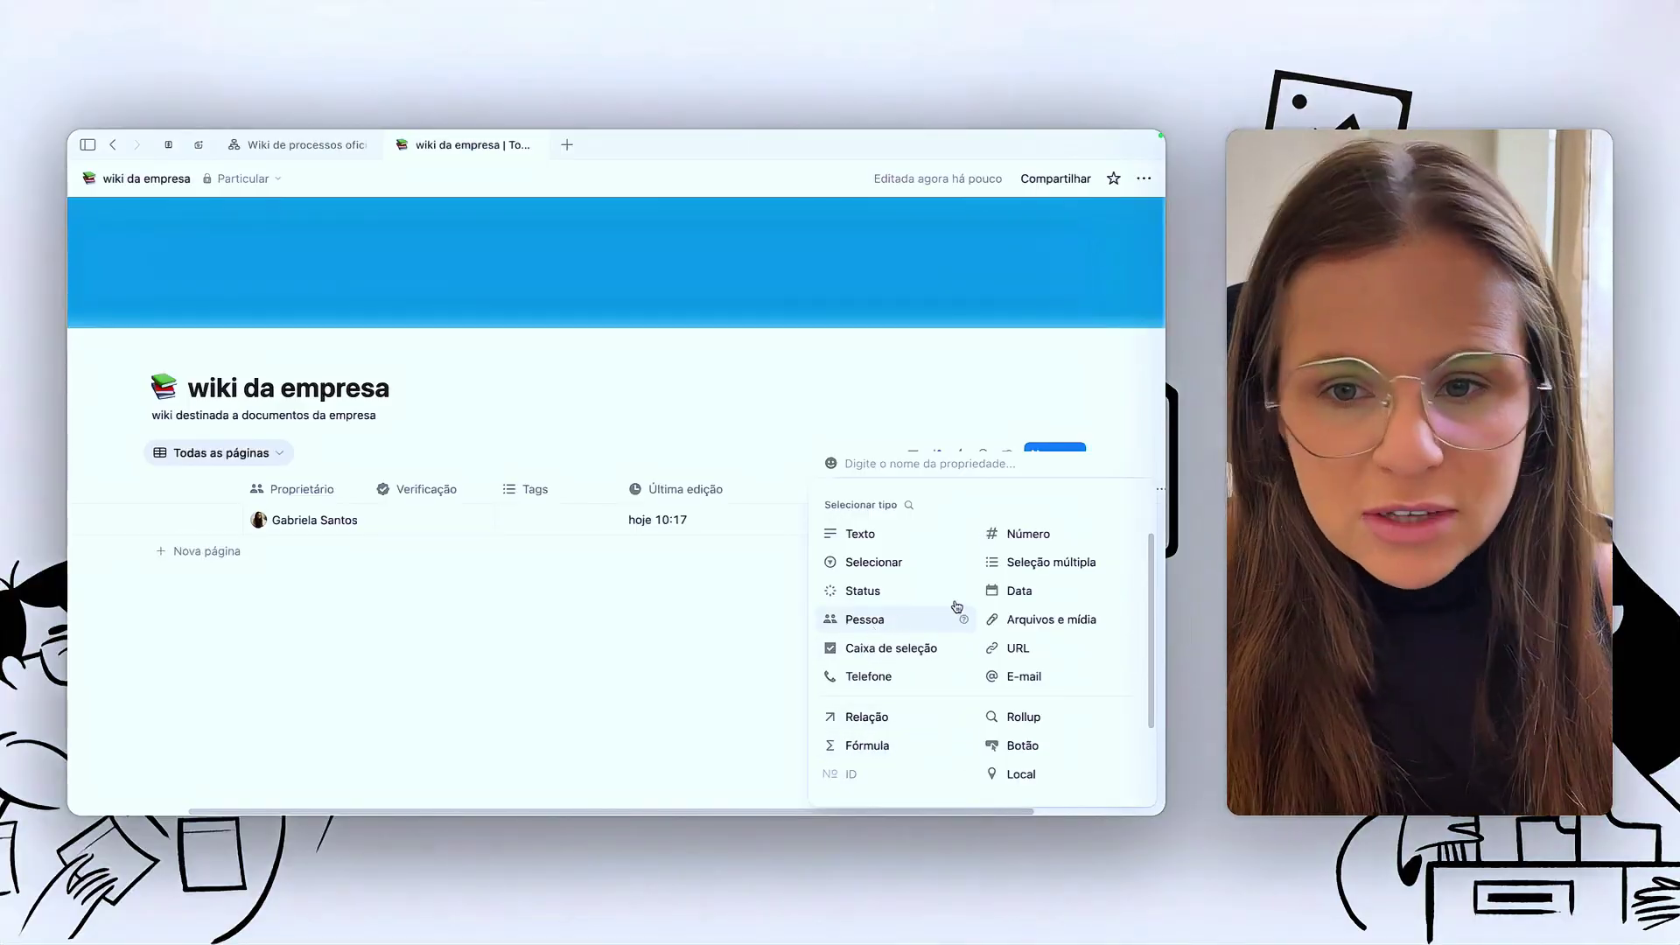
scroll(947, 608, up, 1)
scroll(947, 608, up, 2)
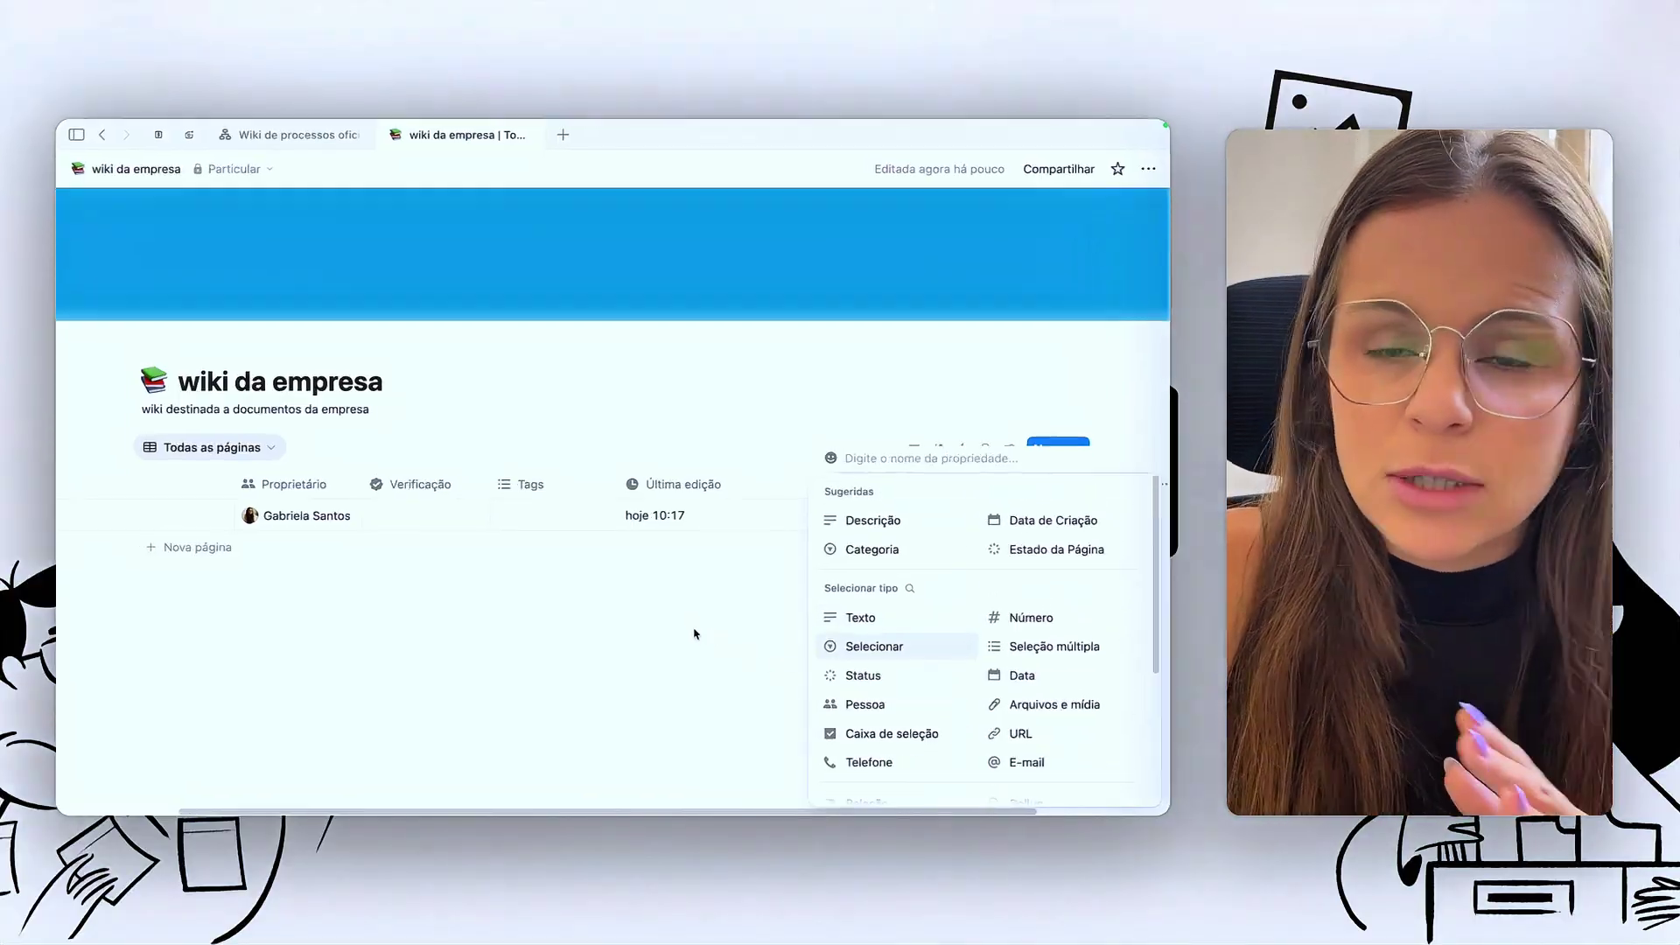
click(695, 632)
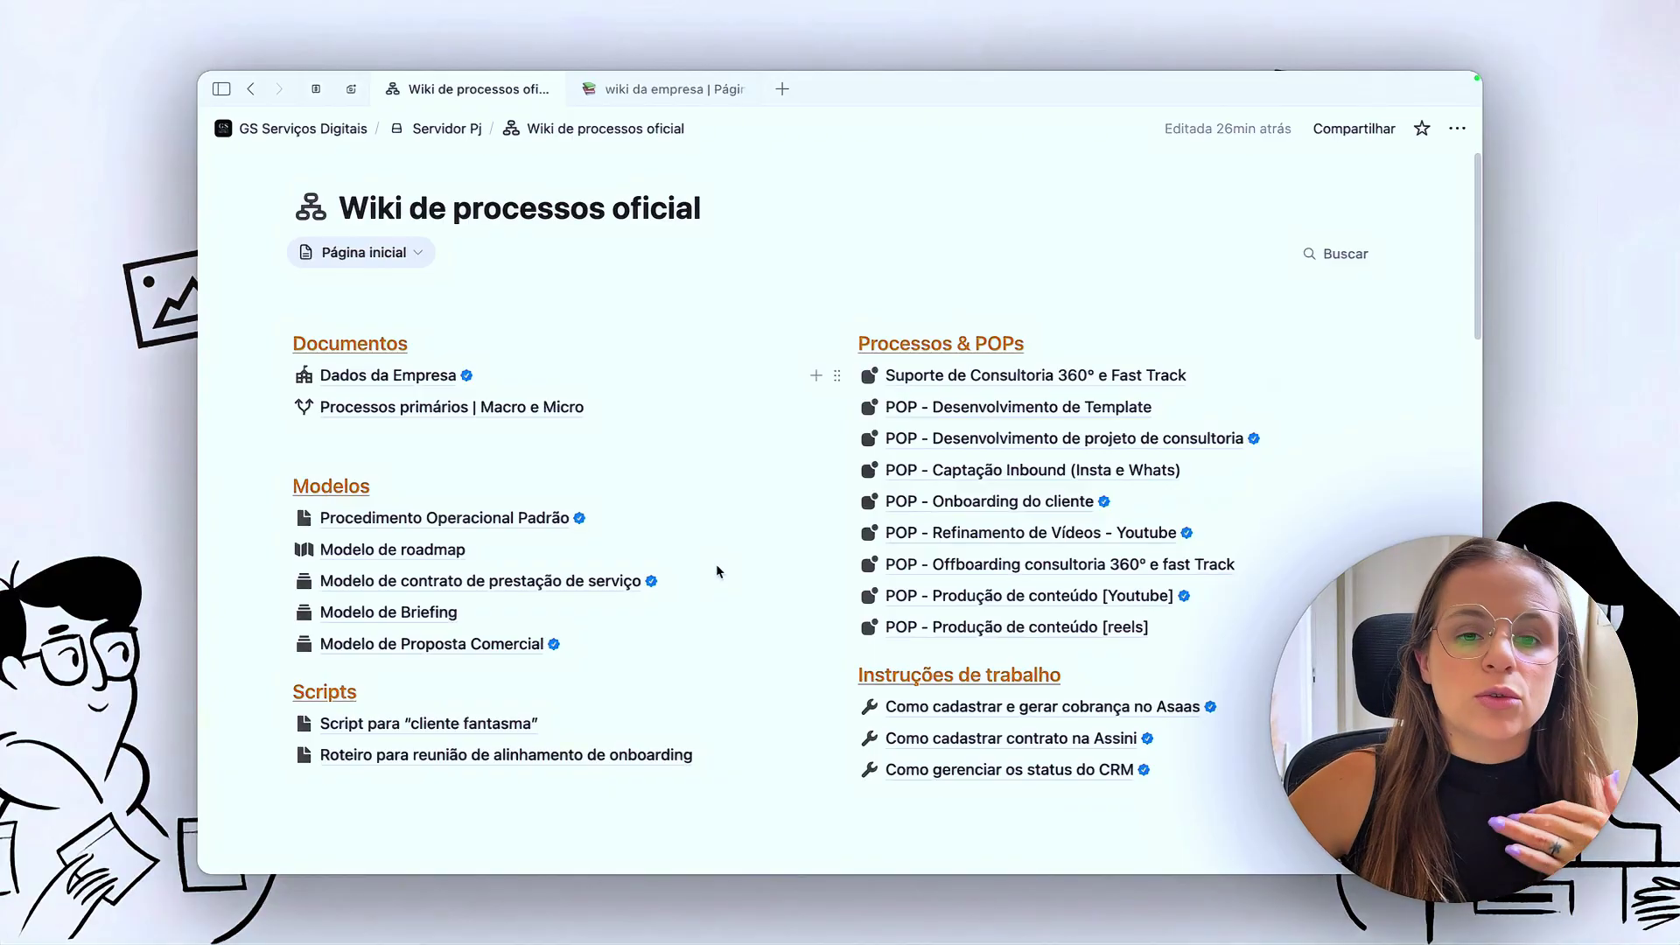
- Examine the Página inicial of Wiki de processos oficial, including its document sections and the Todos os documentos gallery
scroll(716, 563, down, 15)
scroll(538, 608, up, 4)
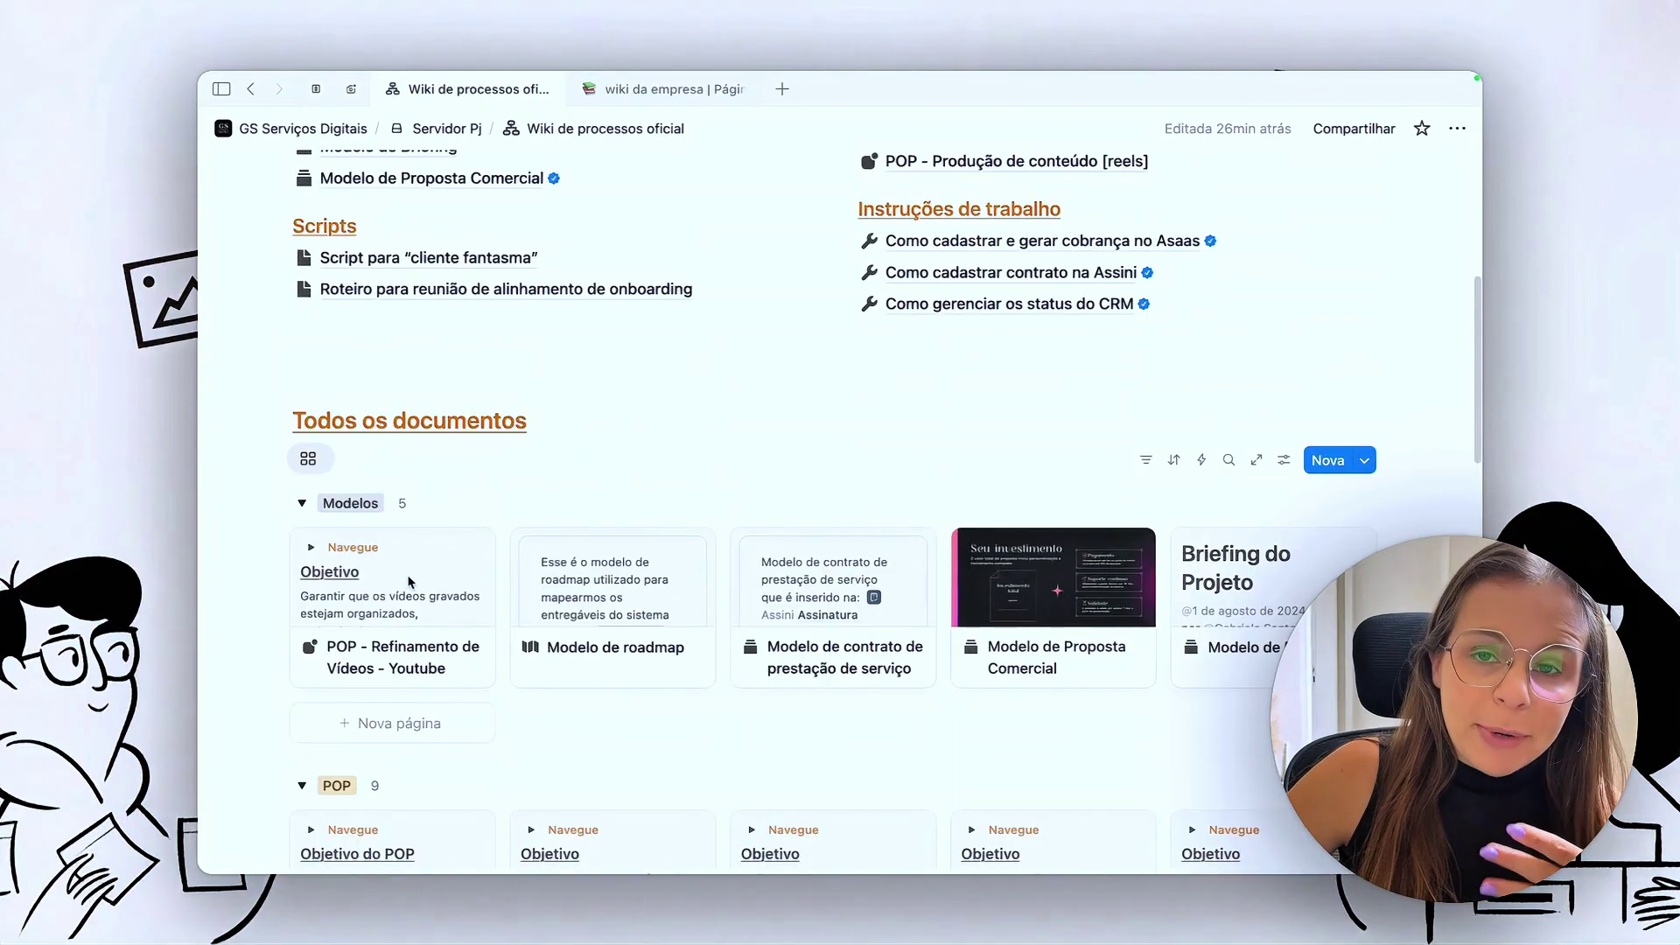
scroll(554, 611, down, 2)
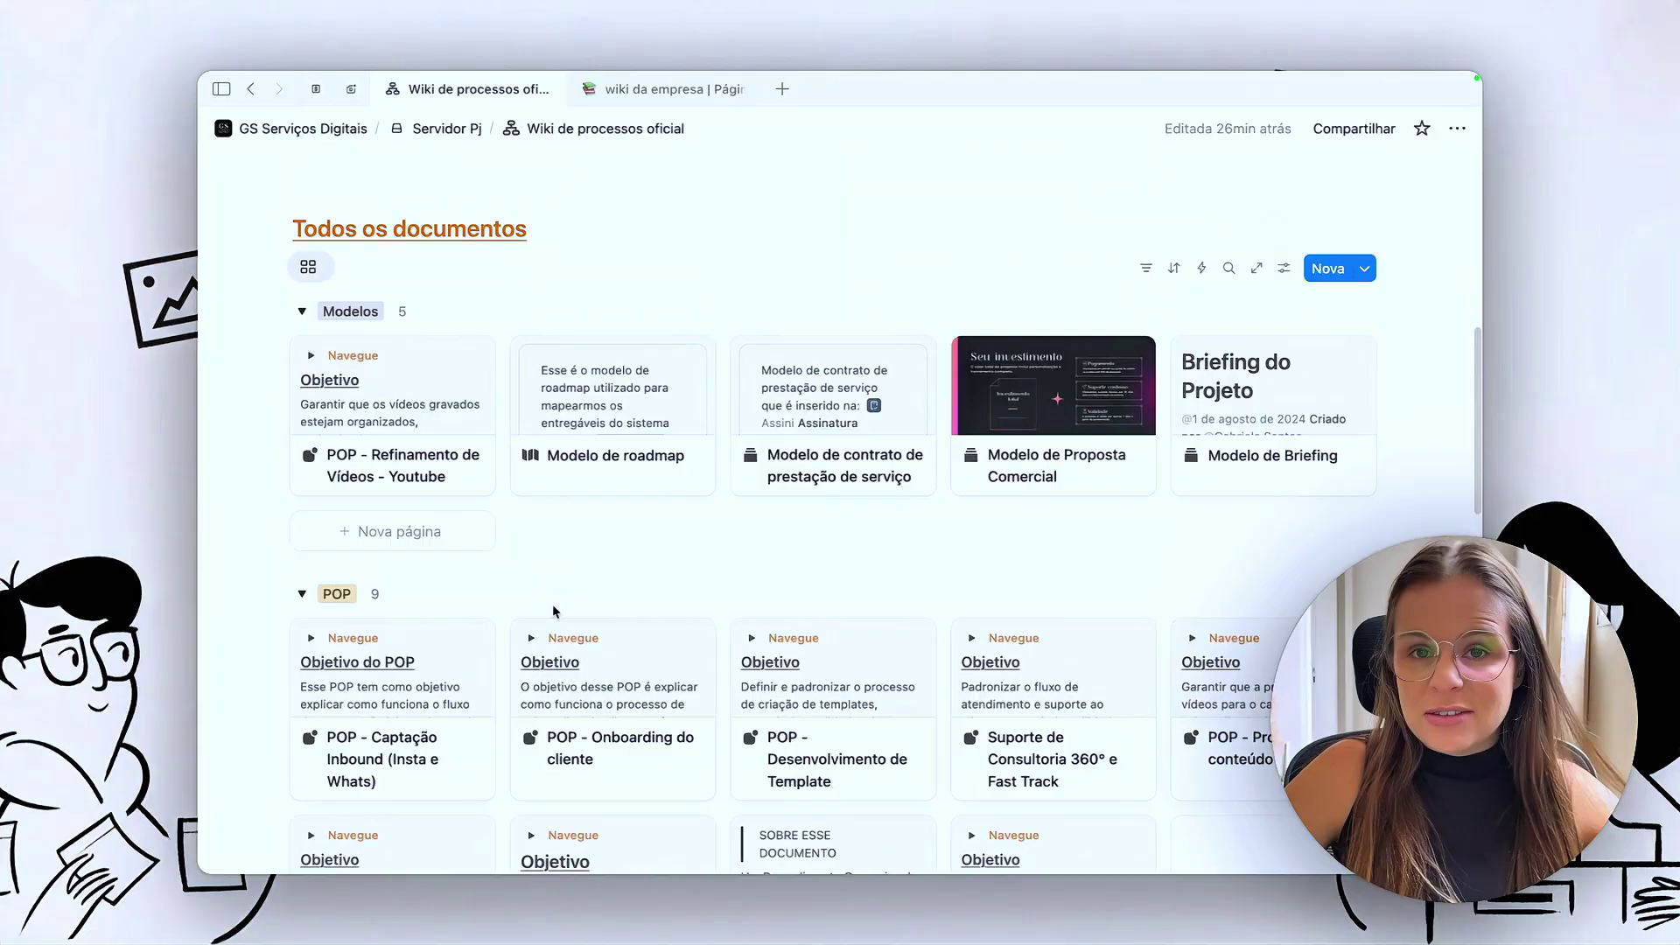
scroll(647, 607, up, 4)
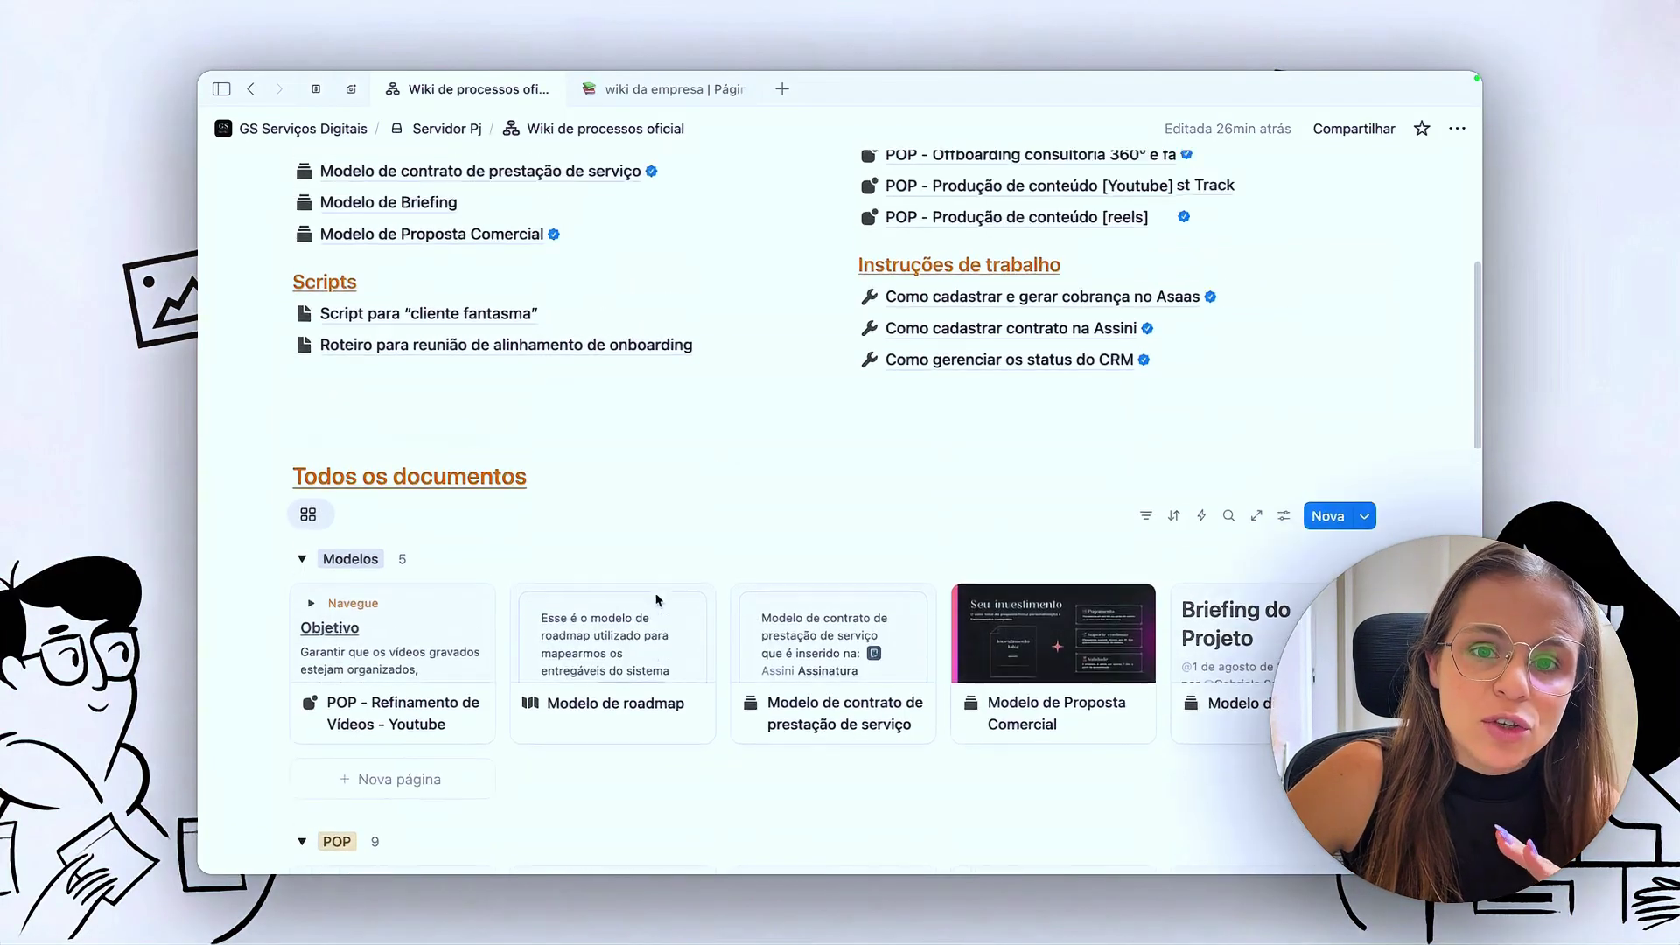
scroll(659, 600, up, 3)
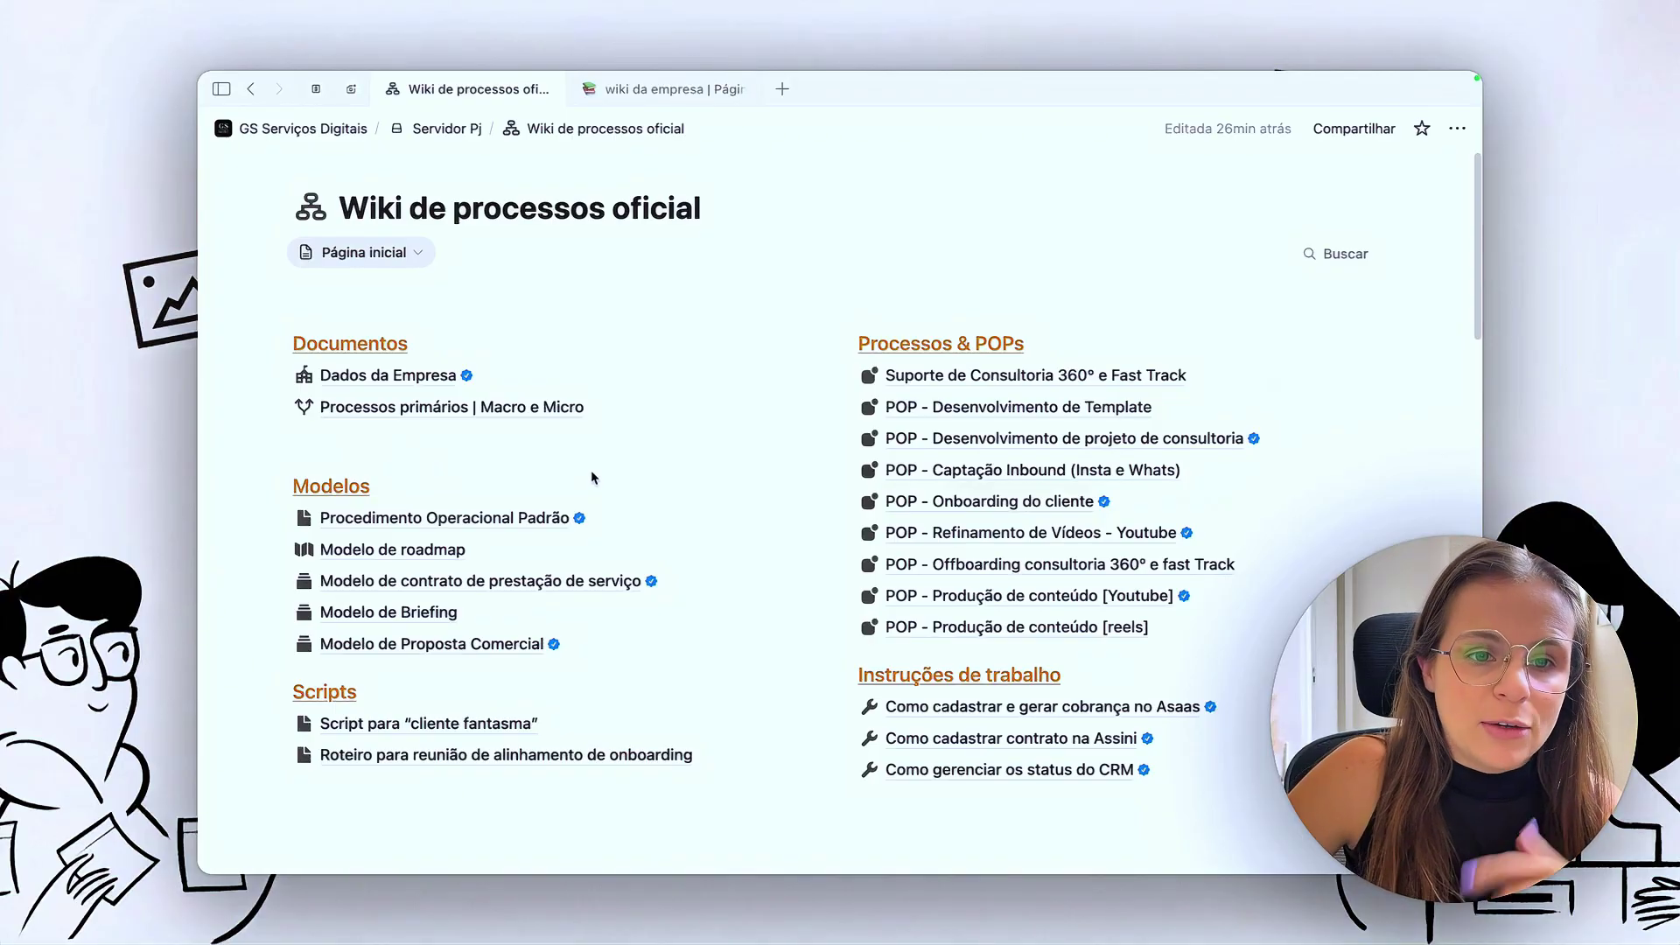
scroll(582, 503, down, 3)
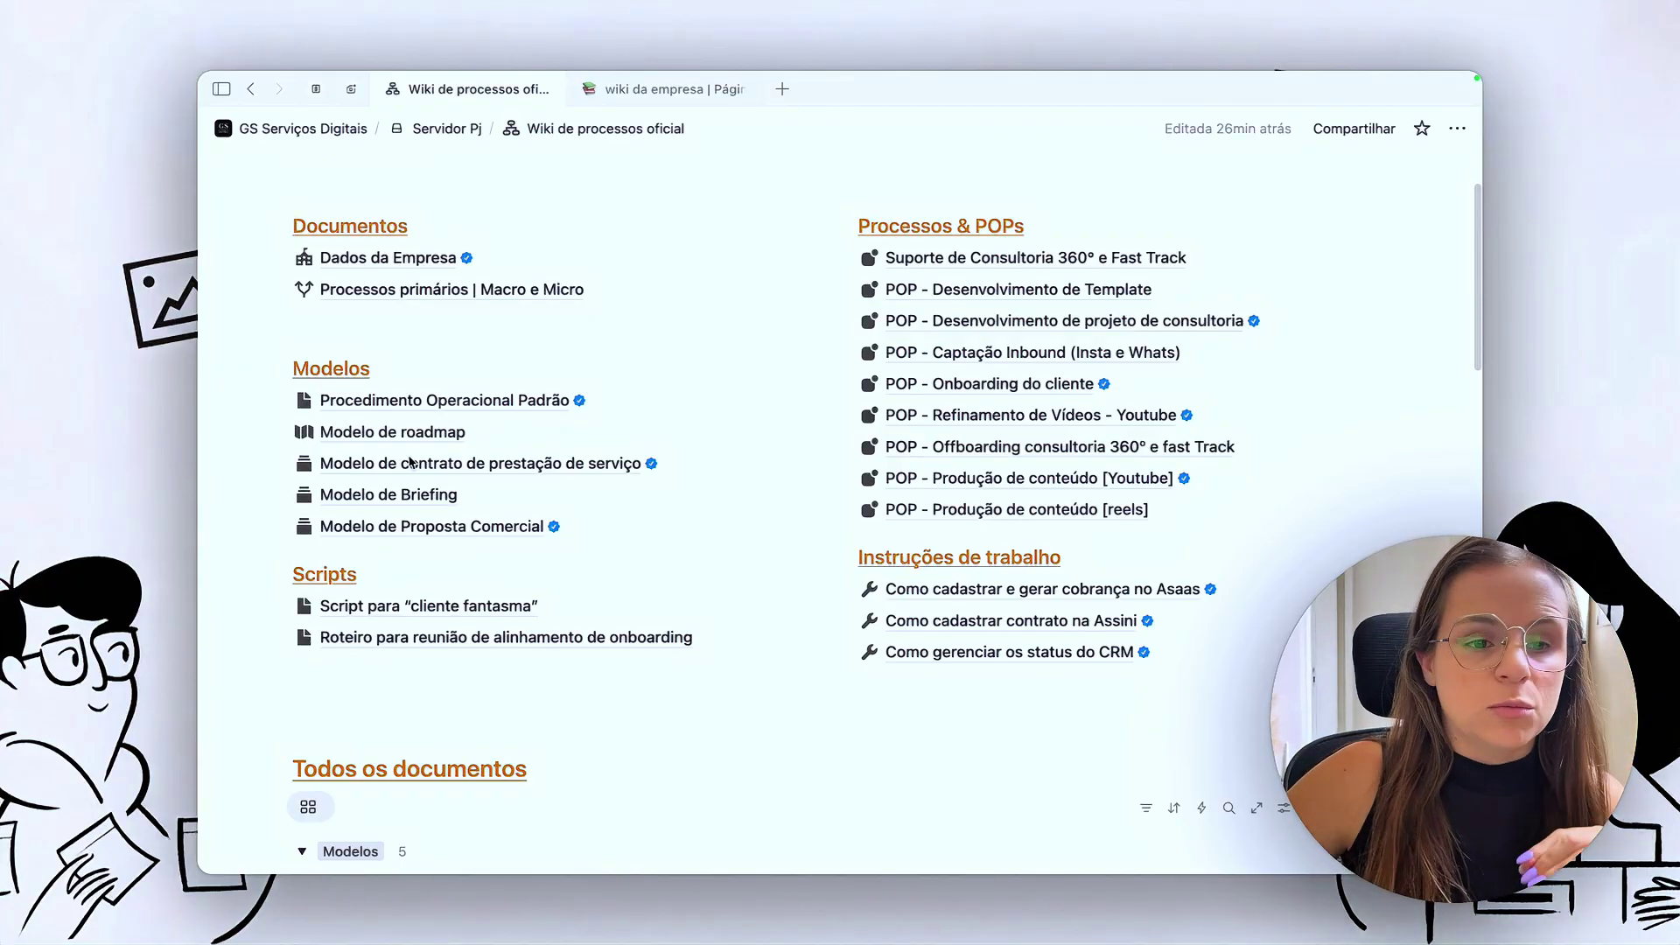
scroll(985, 433, up, 3)
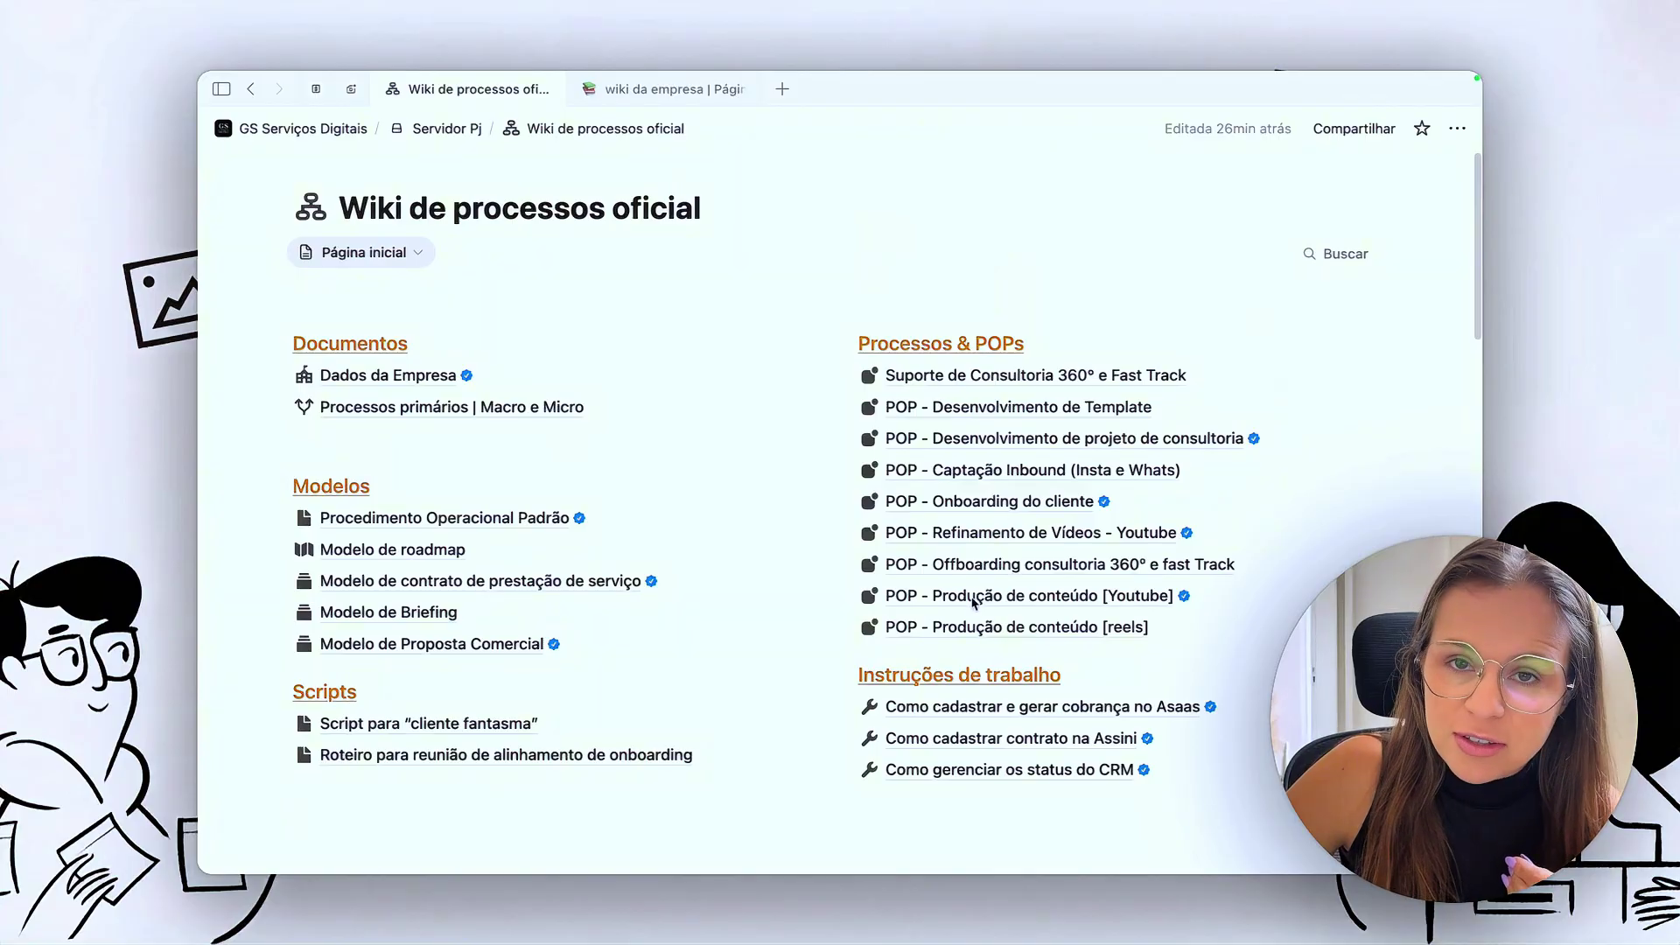
scroll(973, 613, down, 1)
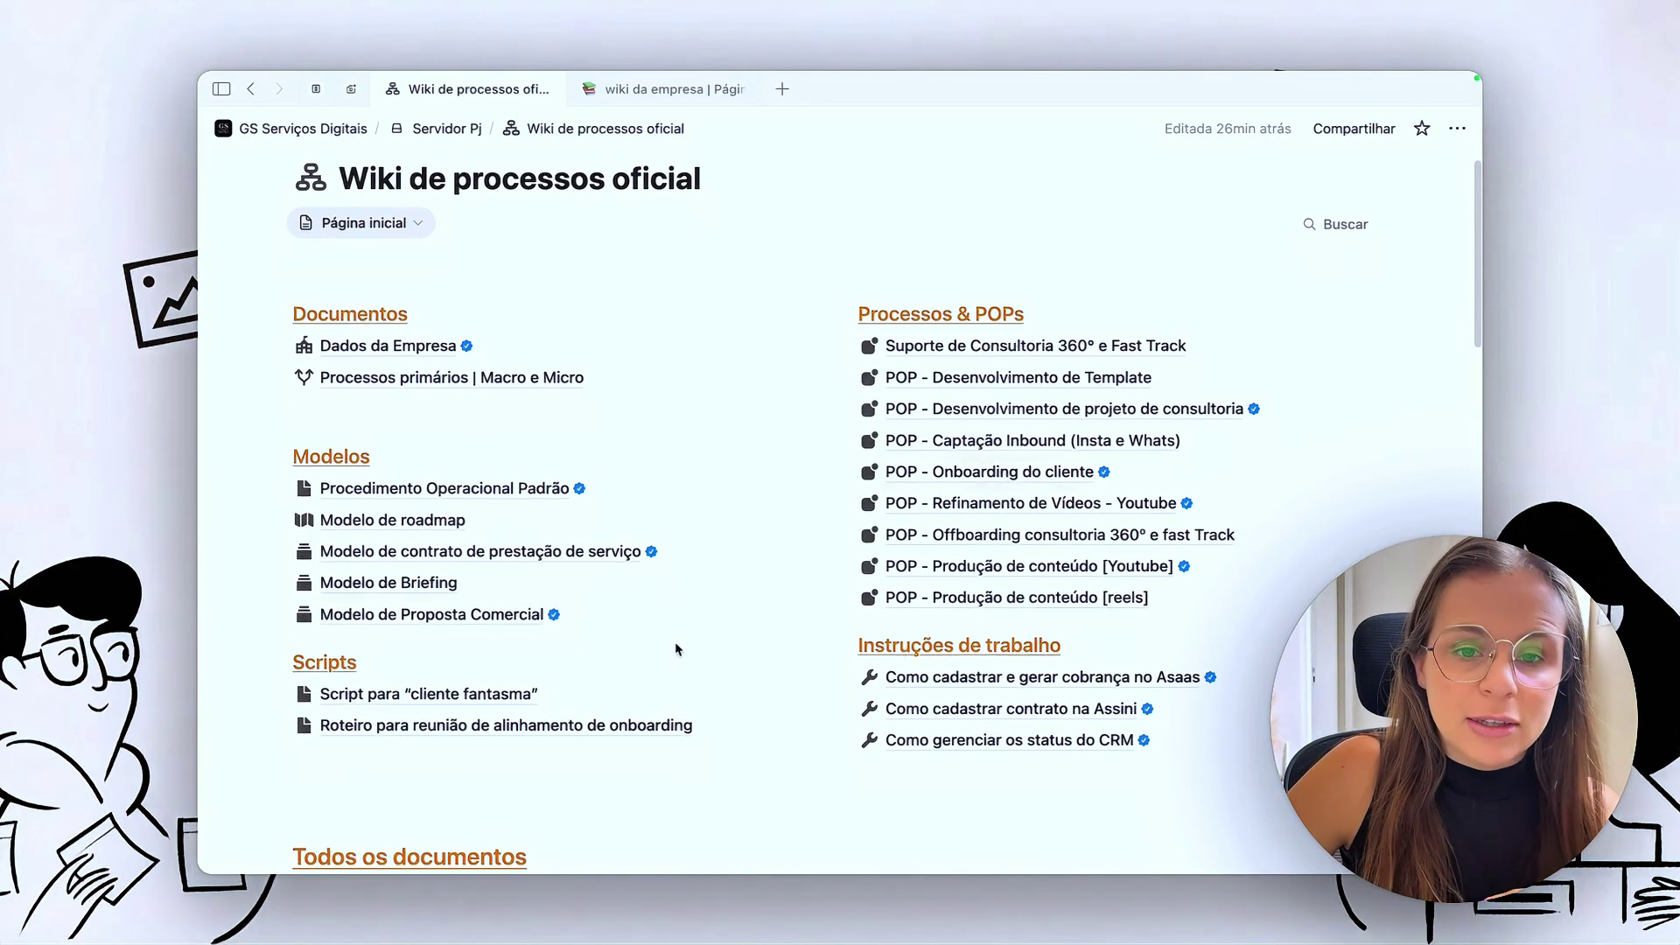
scroll(722, 643, up, 1)
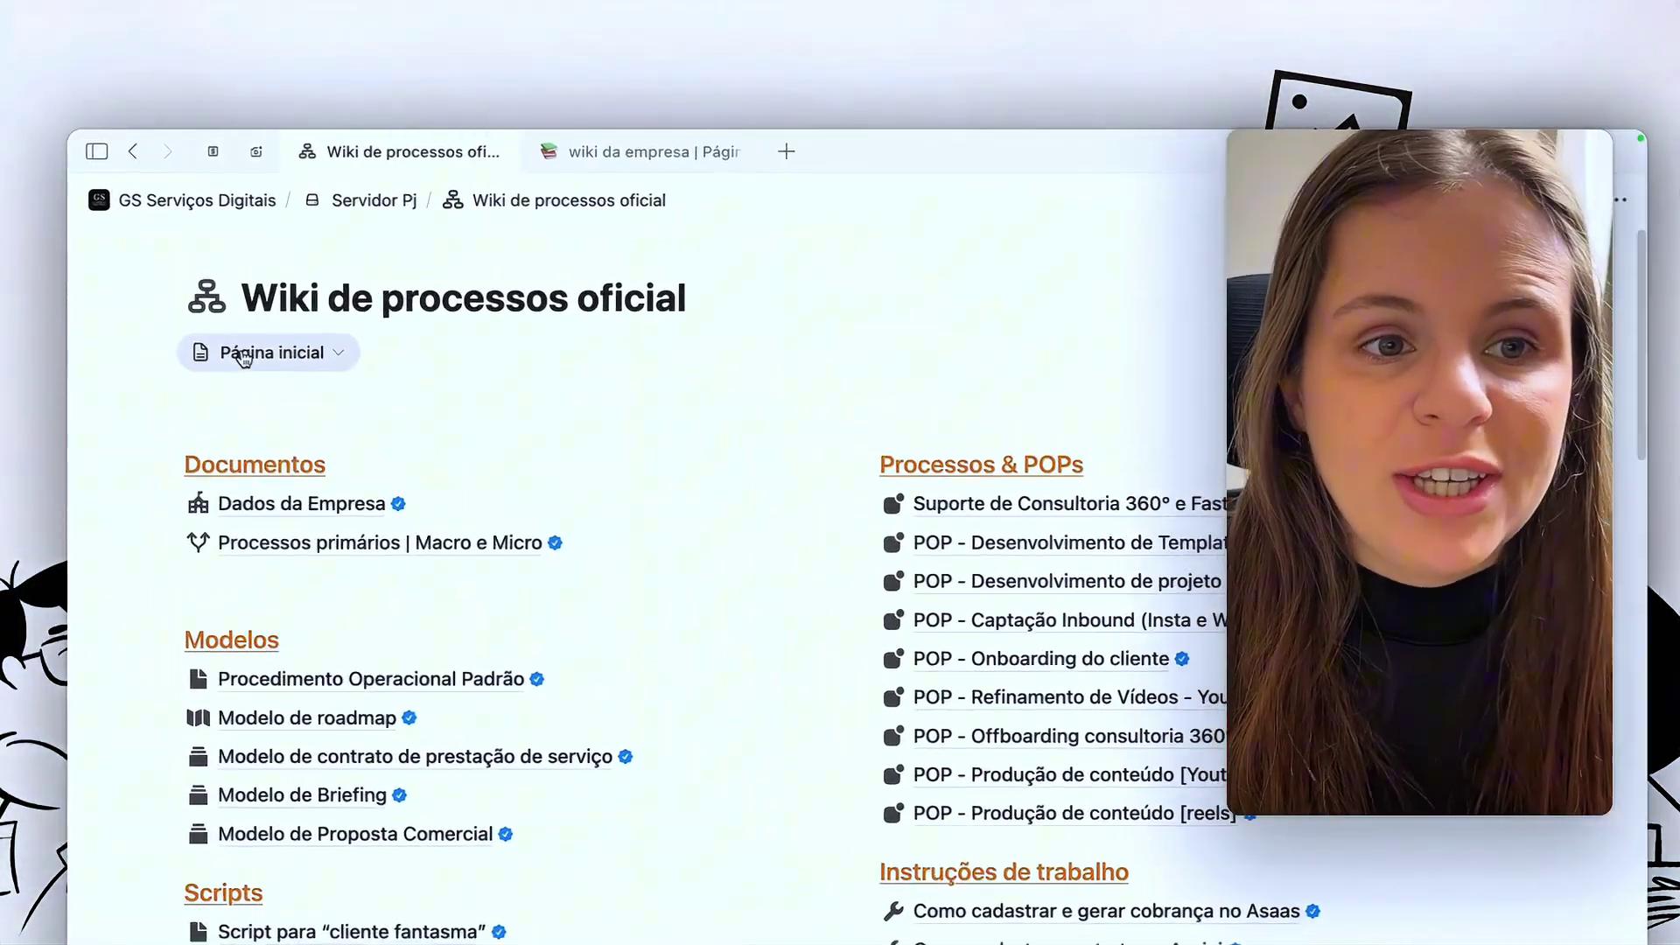
- Show the Todas as páginas view of Wiki de processos oficial and view the Tipo de doc and Área options
click(279, 260)
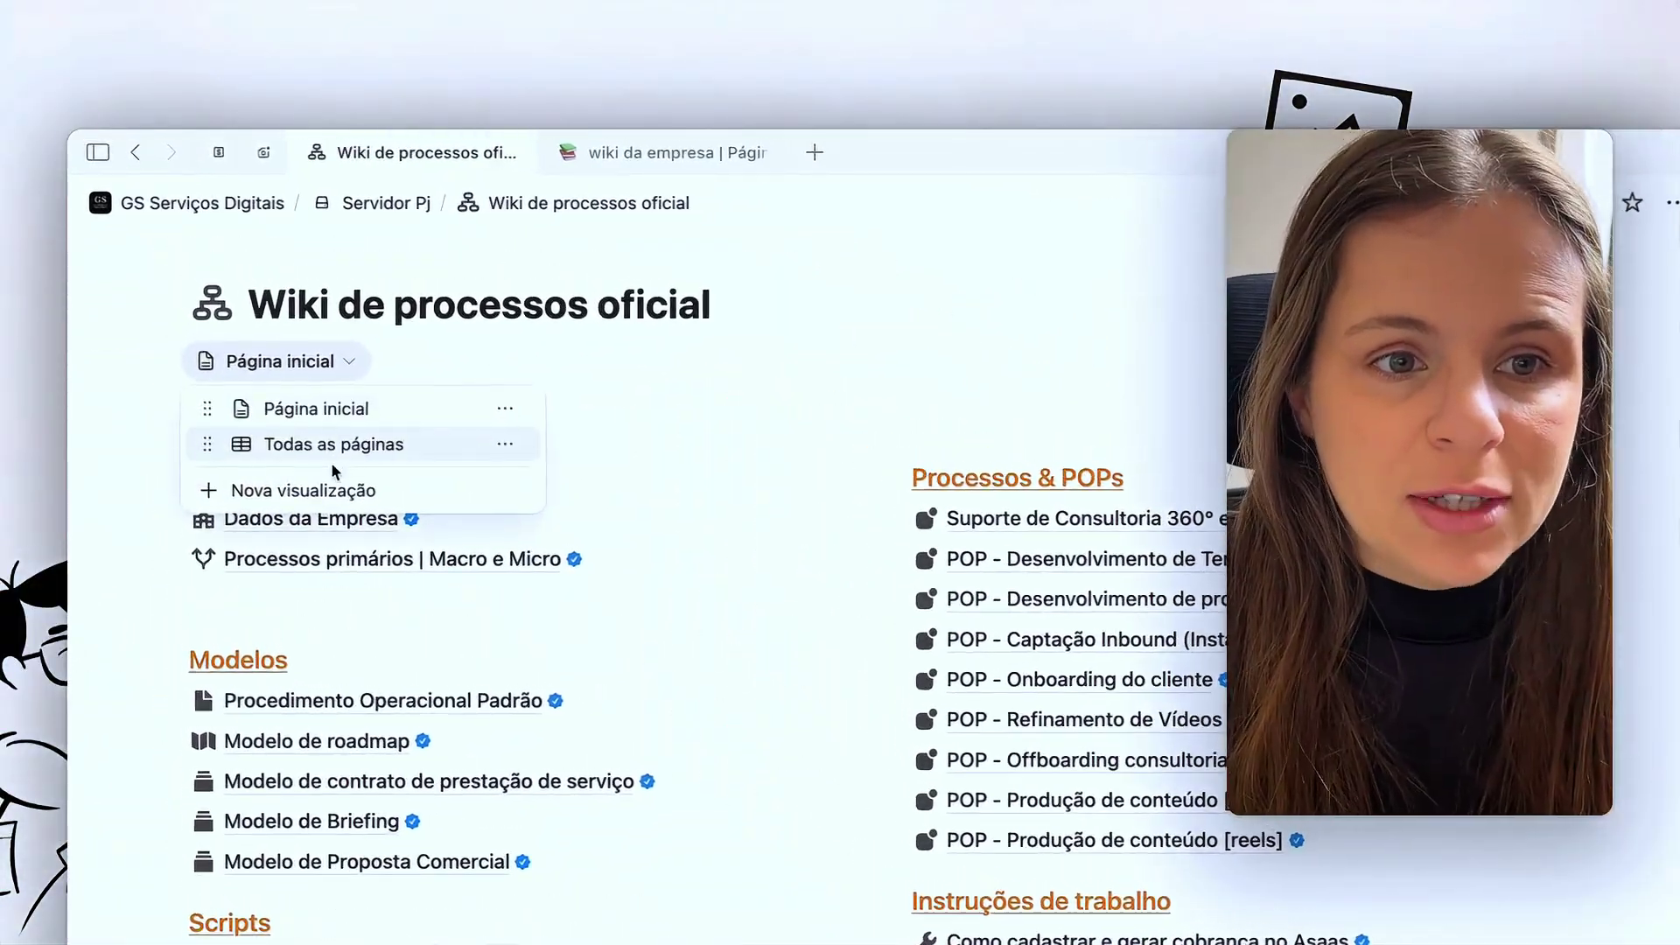
click(324, 458)
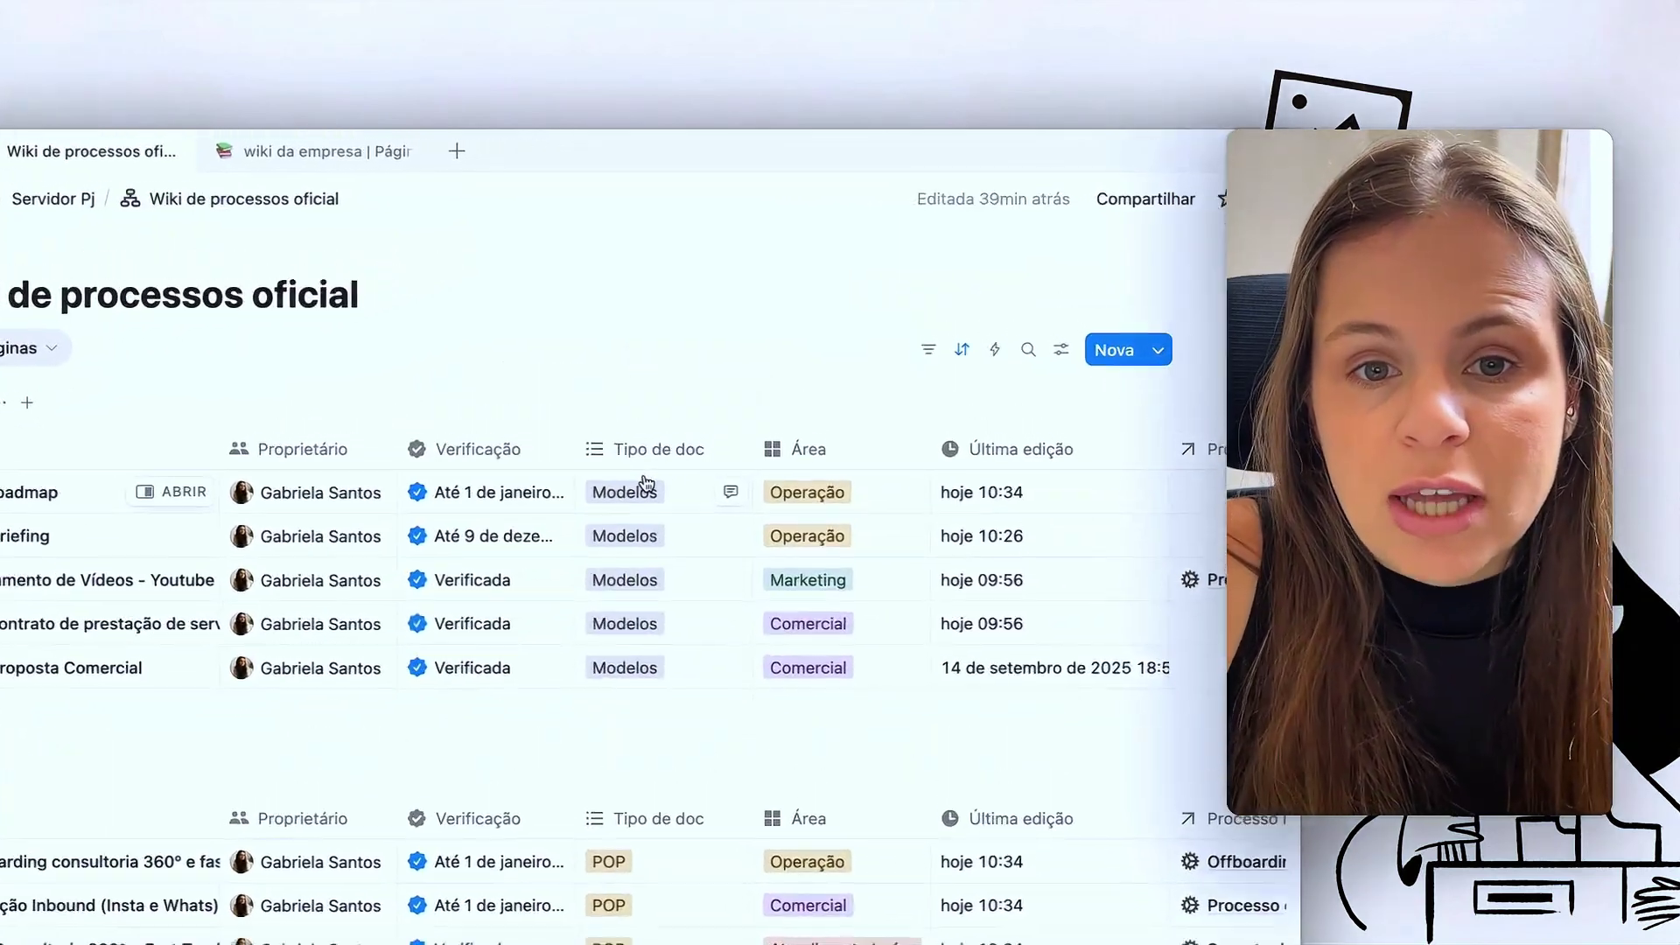
click(764, 462)
key(Escape)
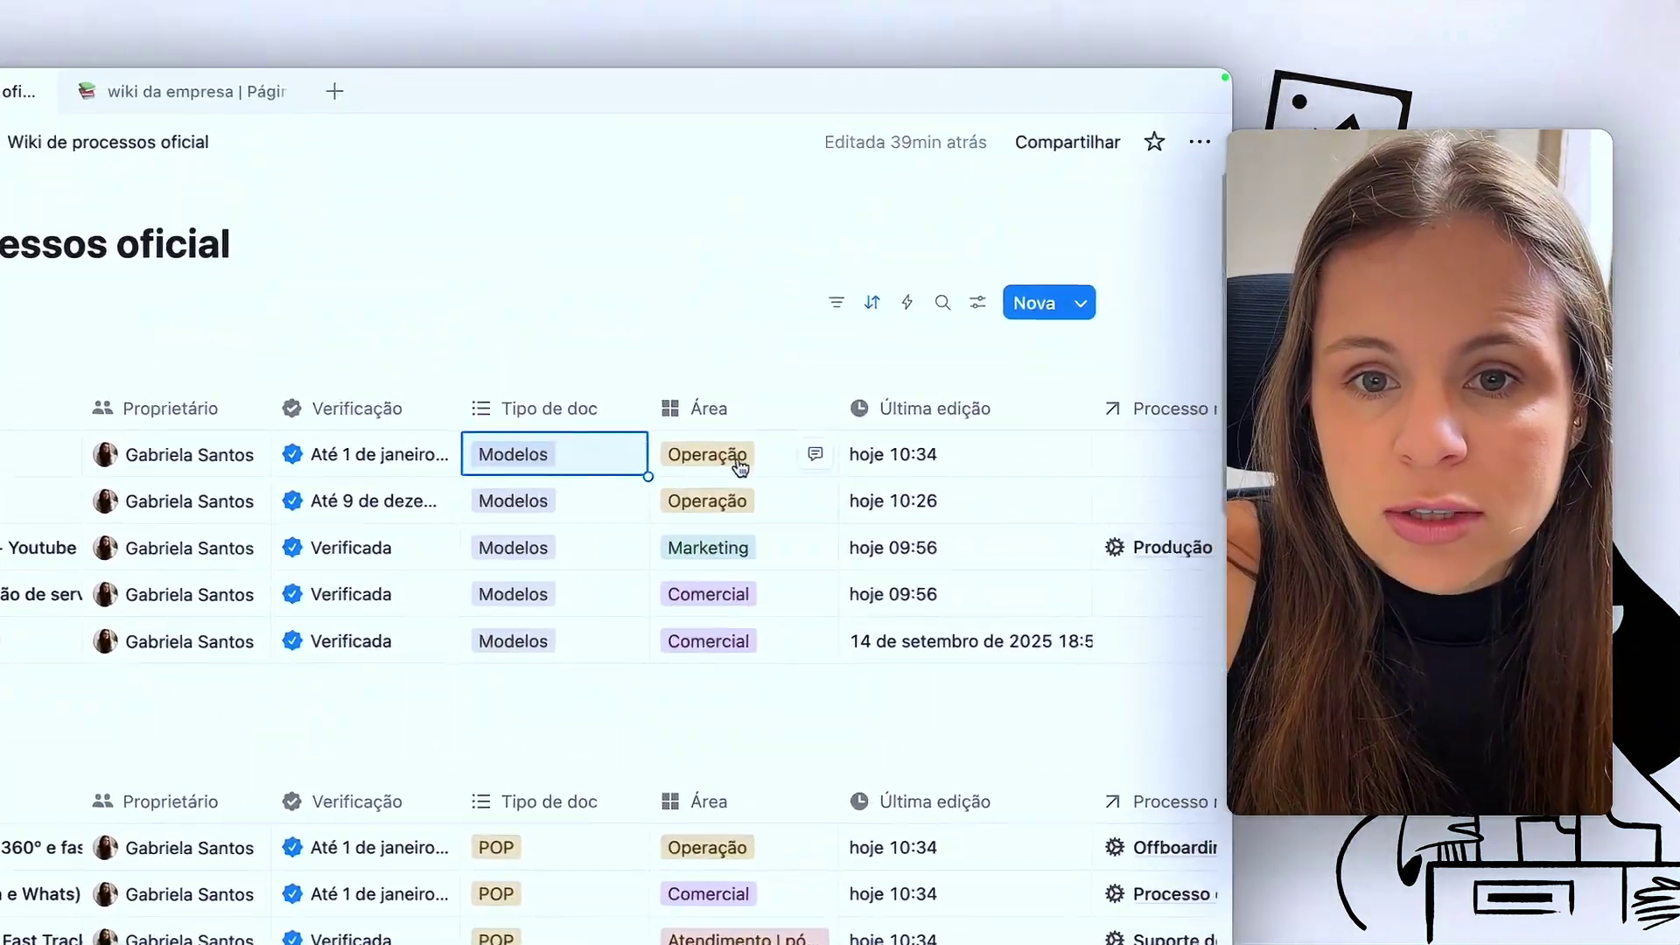
click(836, 242)
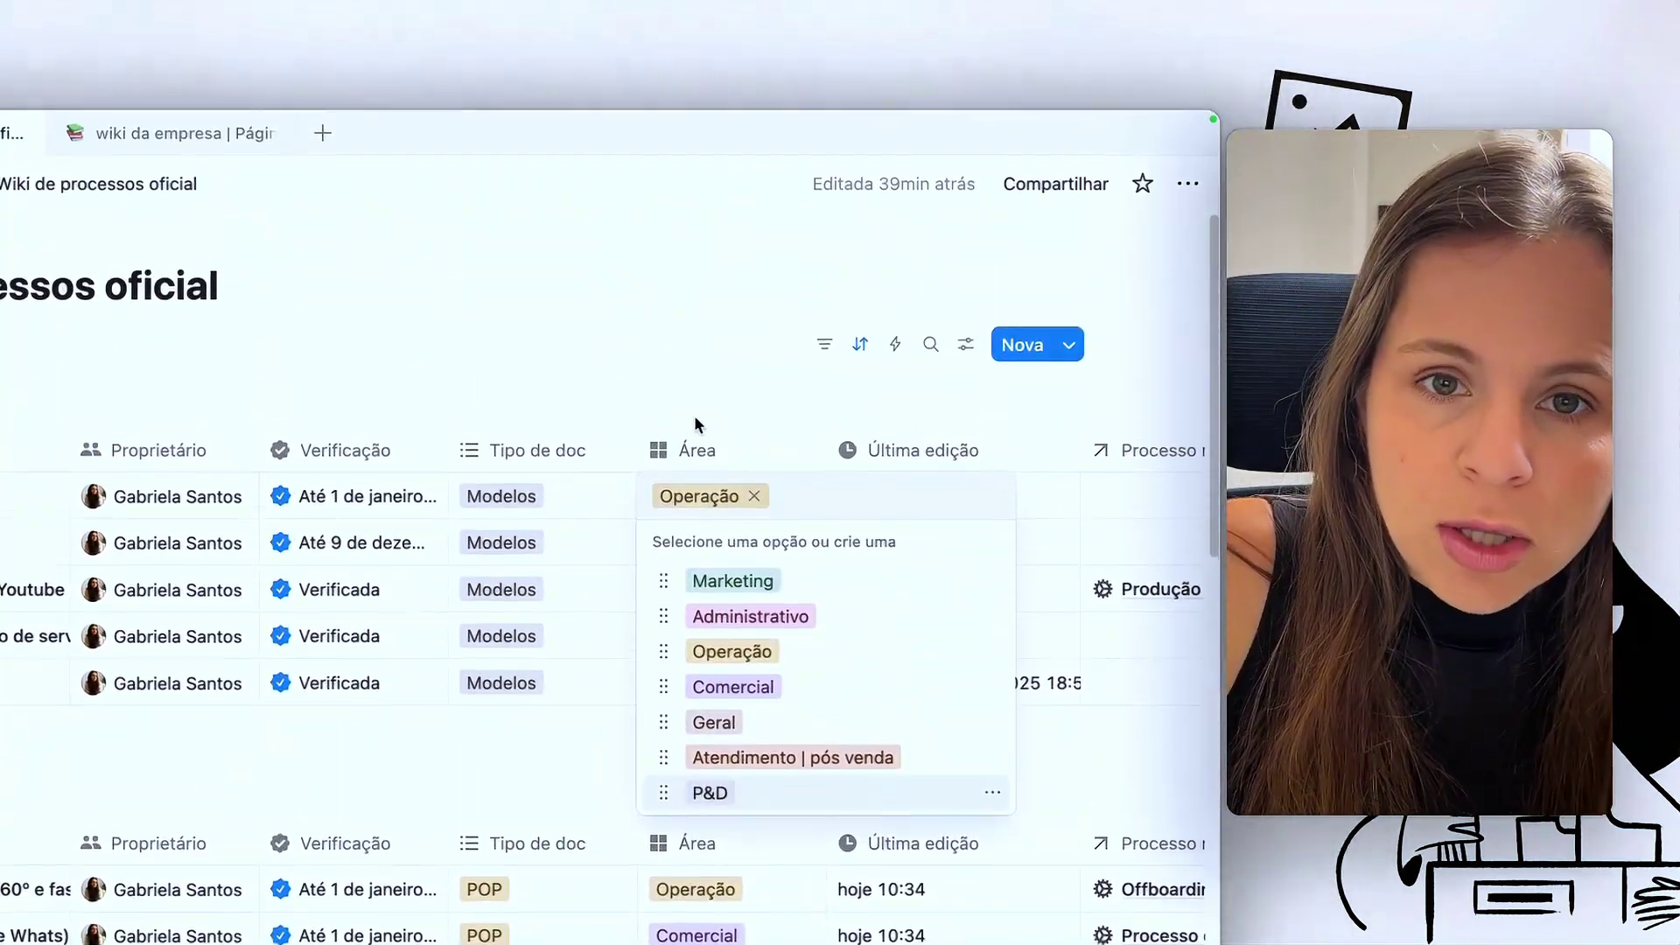
key(Escape)
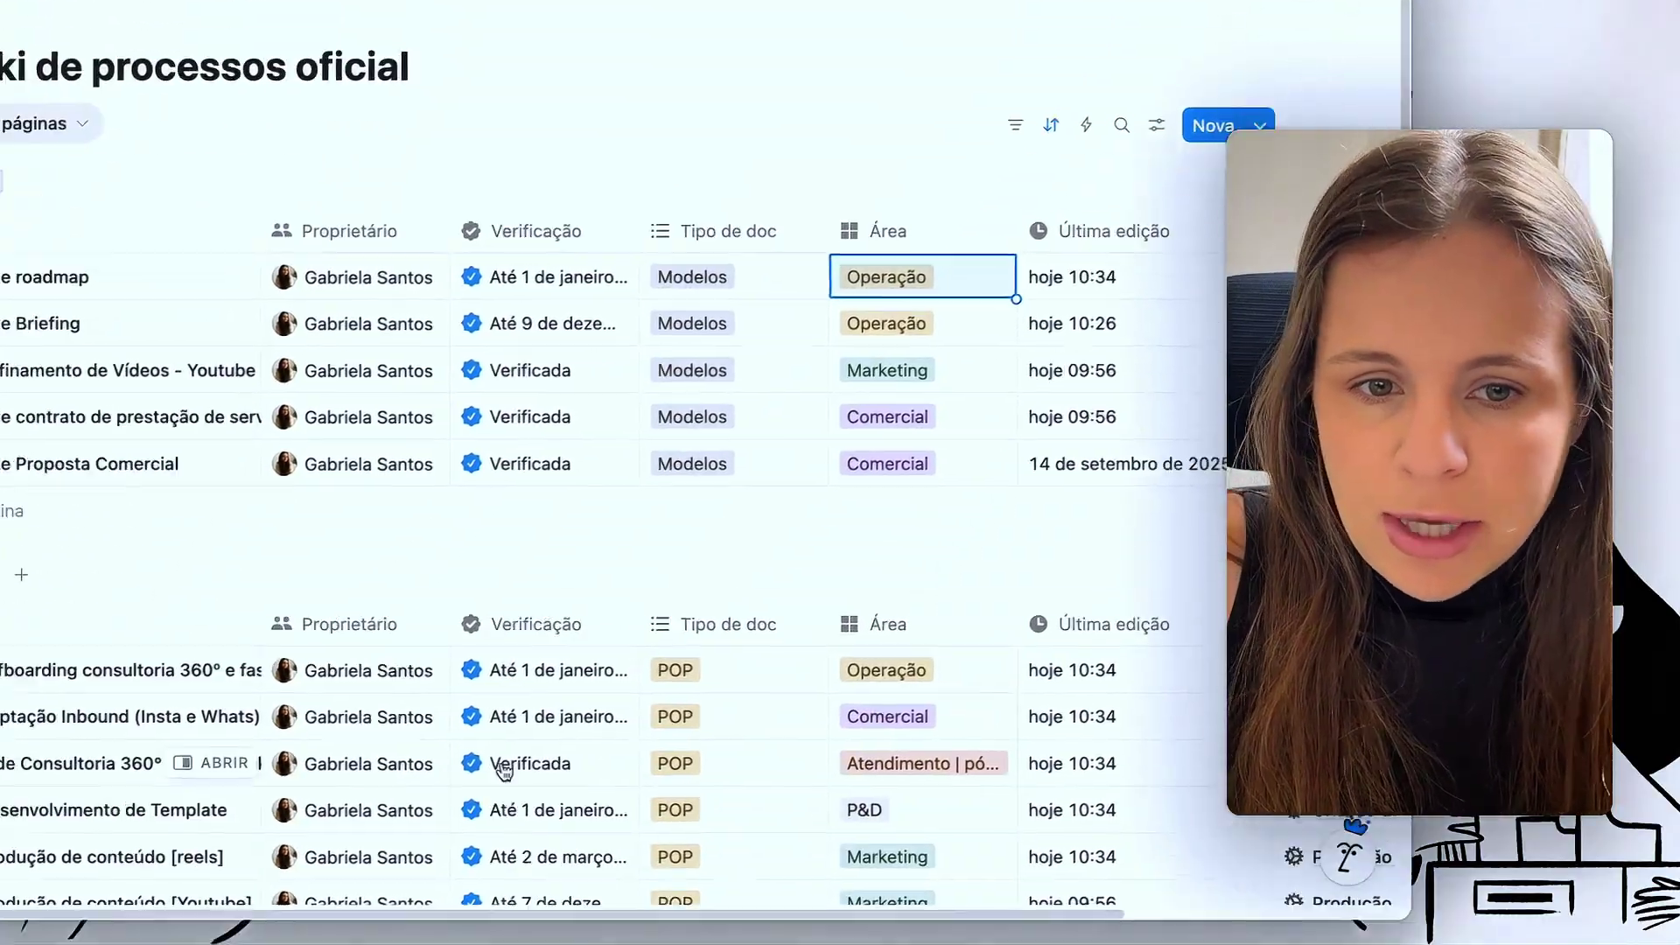
- Examine the remaining rows and columns of the process wiki's table and list its templates for new pages
scroll(604, 574, down, 3)
scroll(613, 580, up, 5)
scroll(613, 580, right, 2)
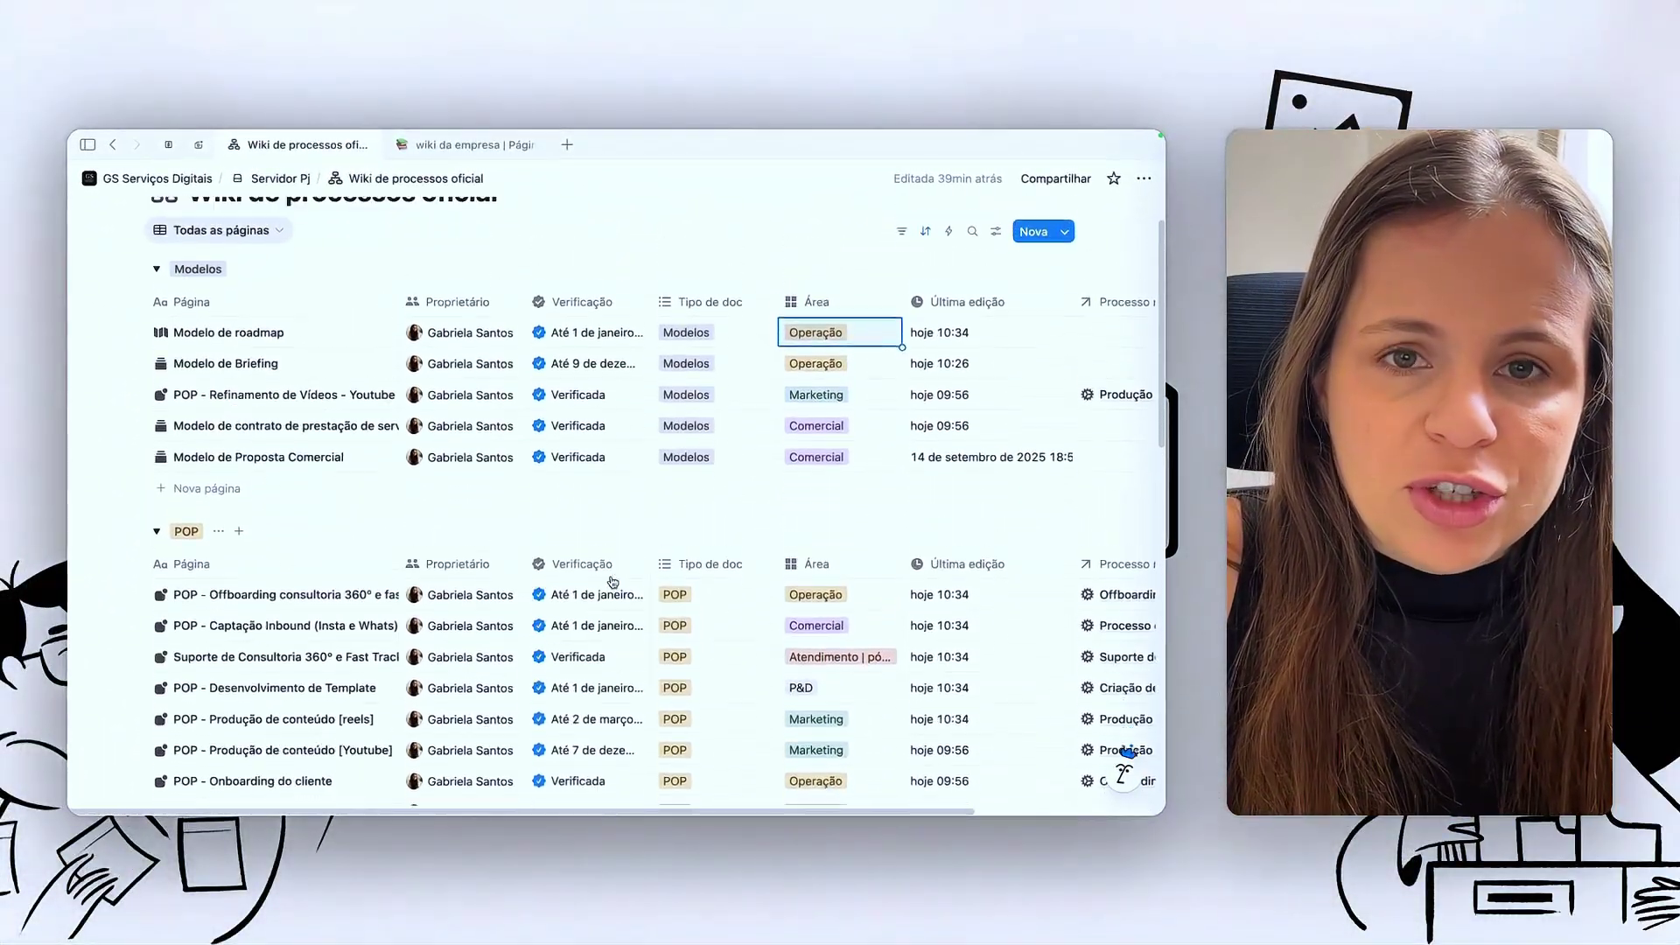
scroll(841, 339, right, 2)
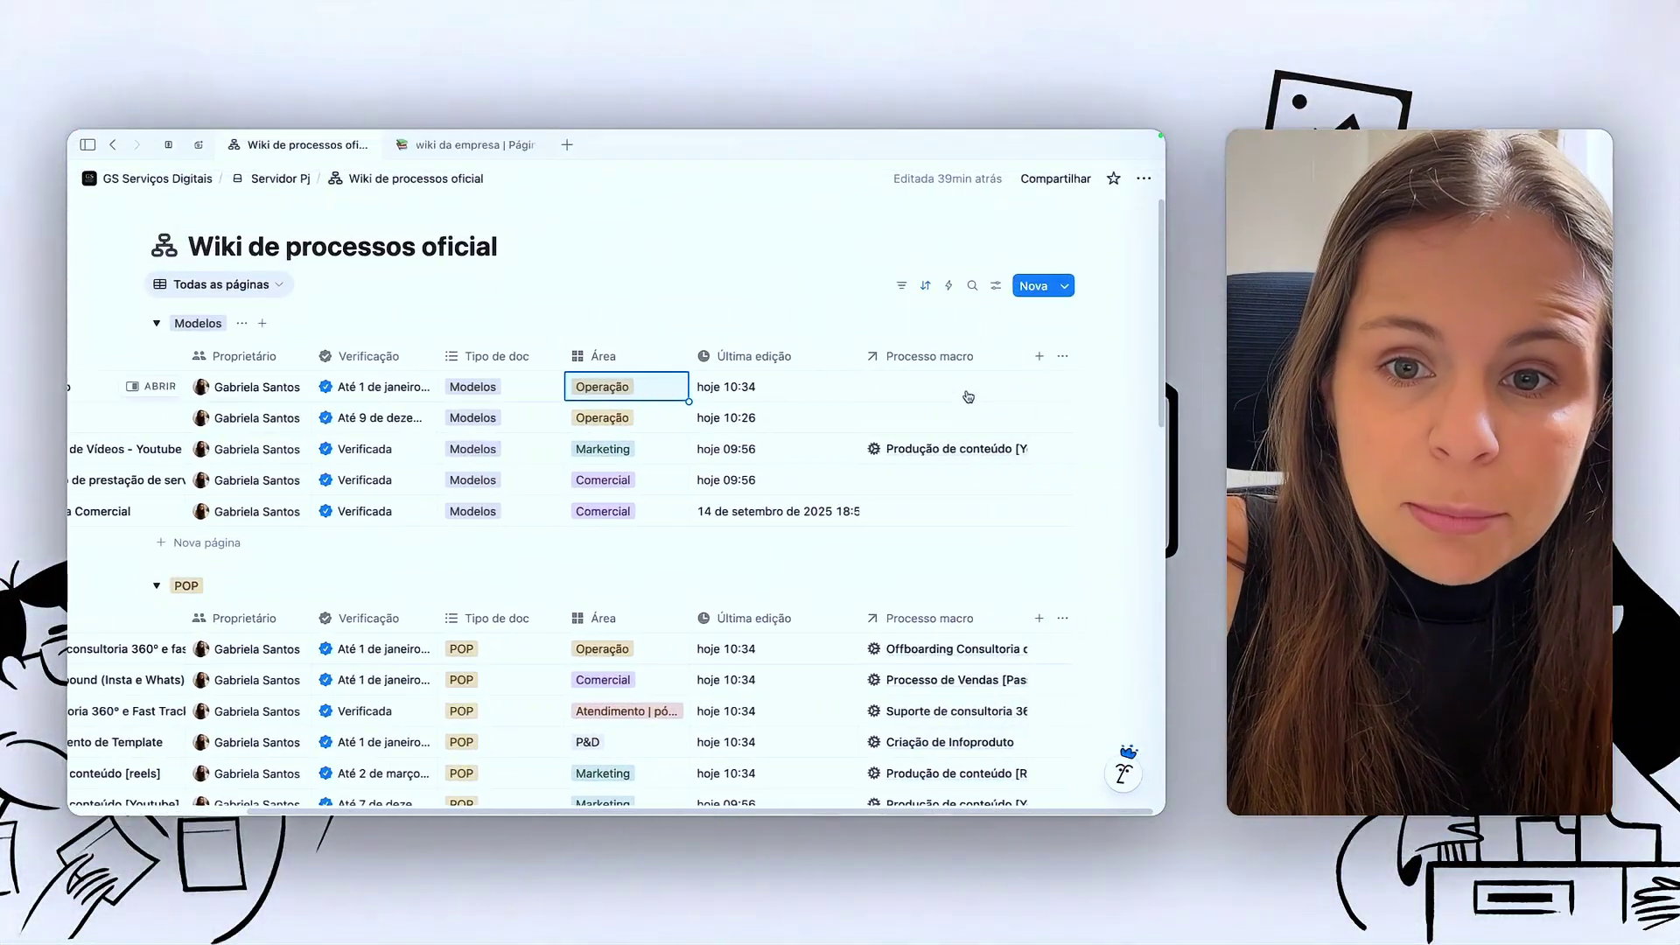
scroll(687, 351, left, 2)
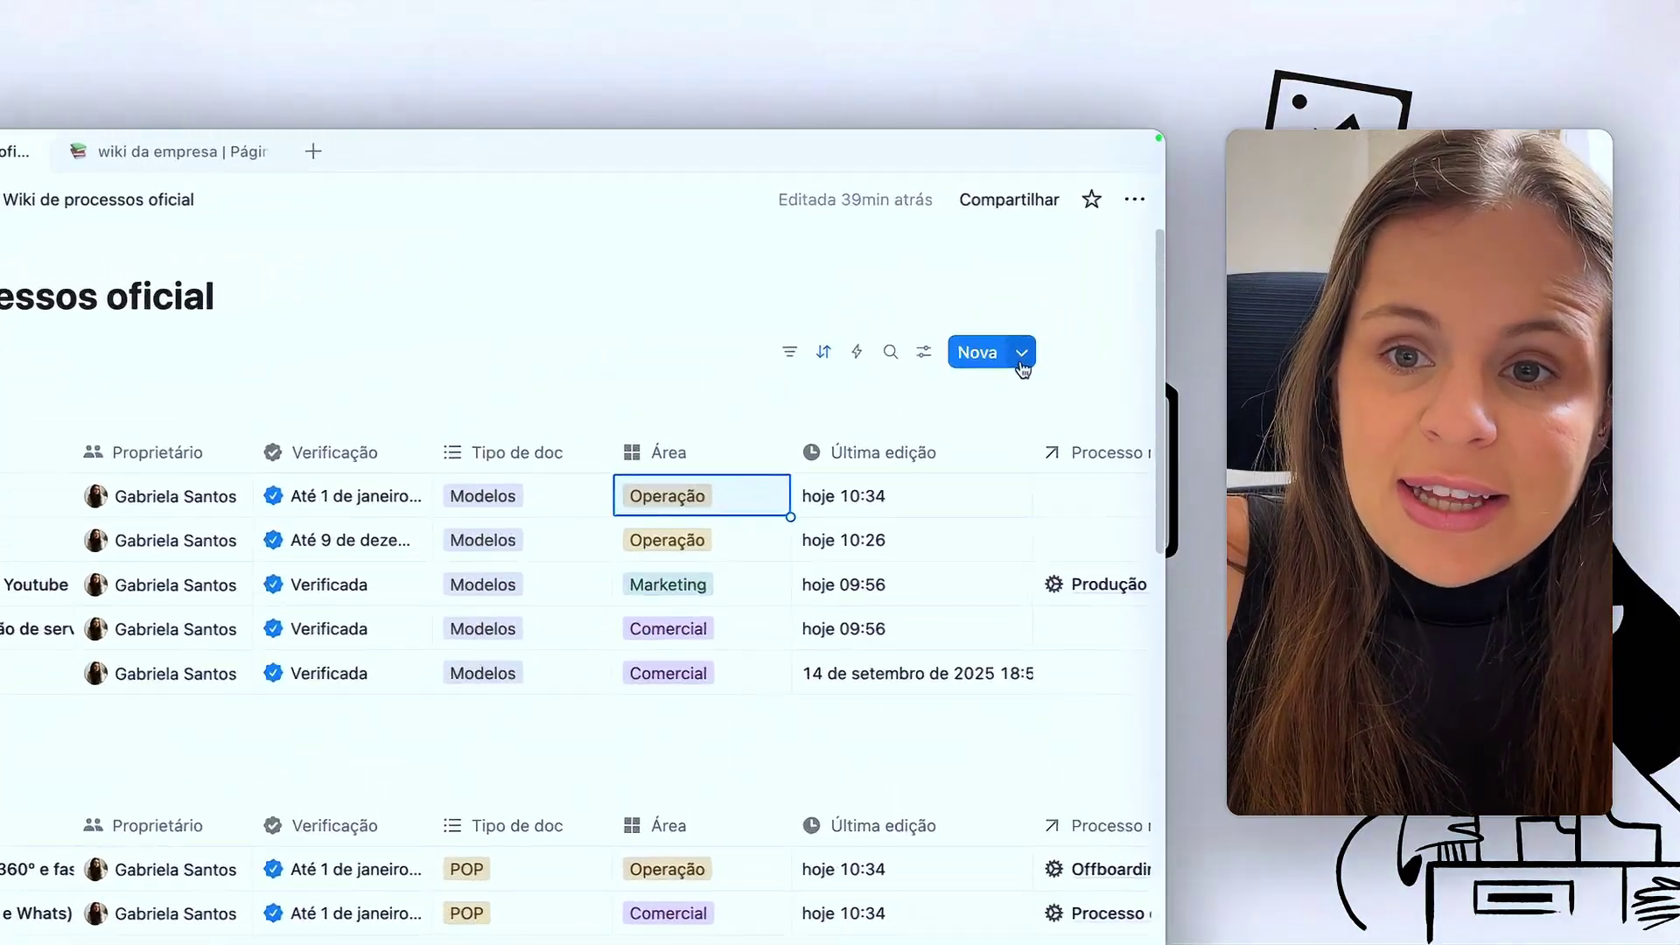
click(1064, 286)
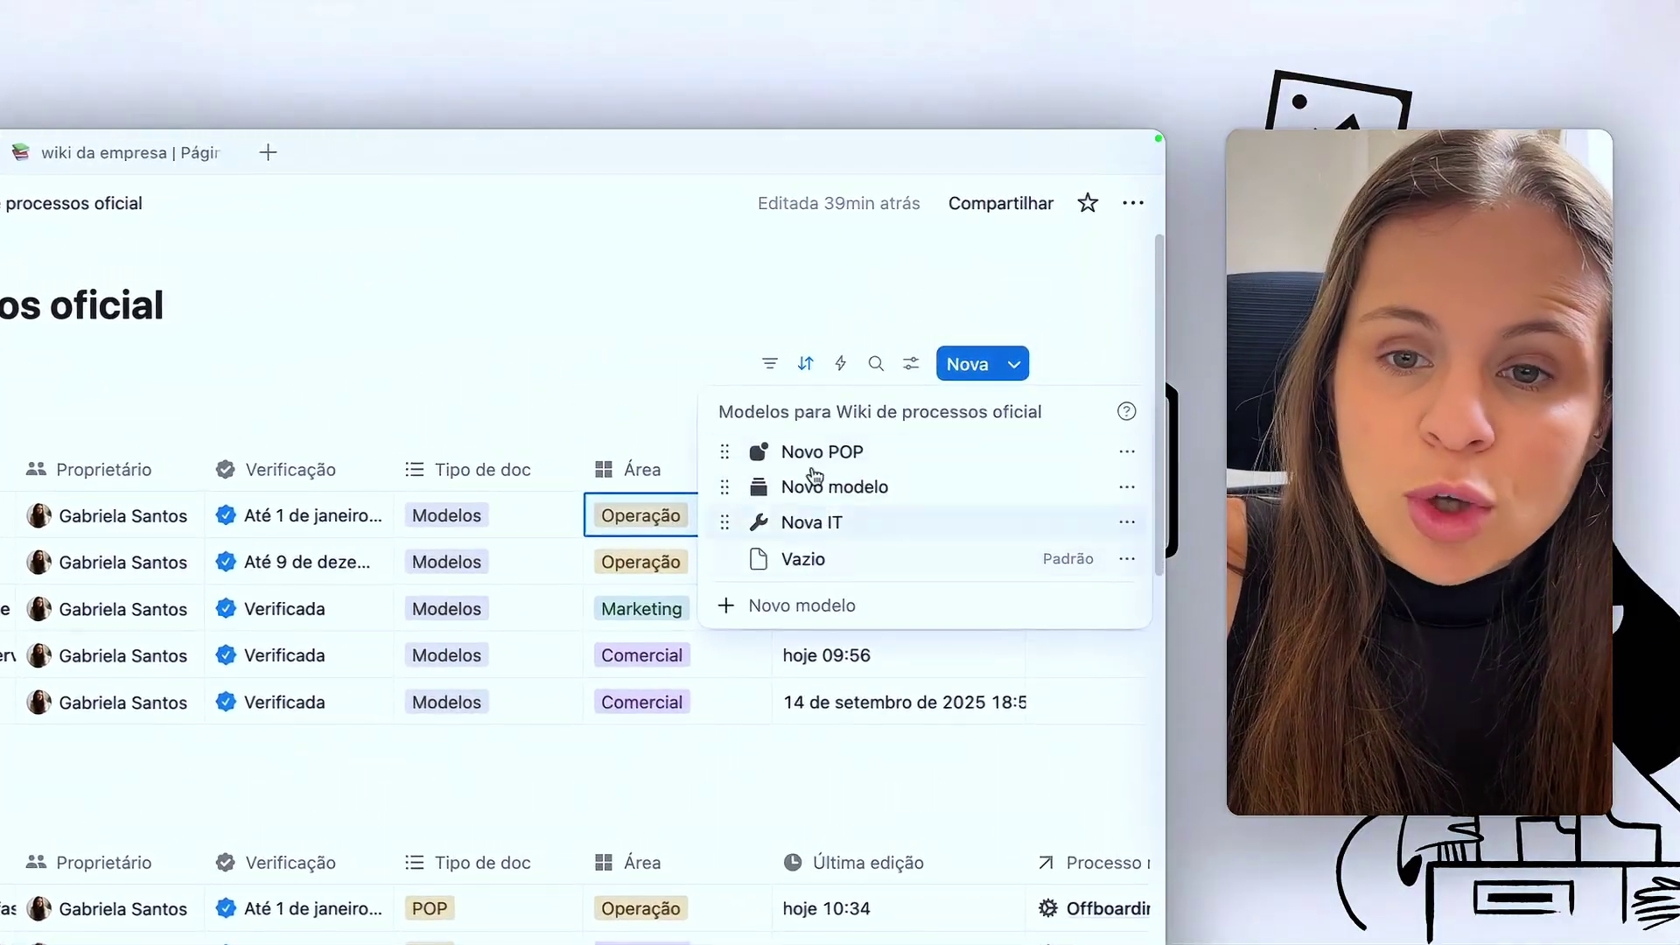